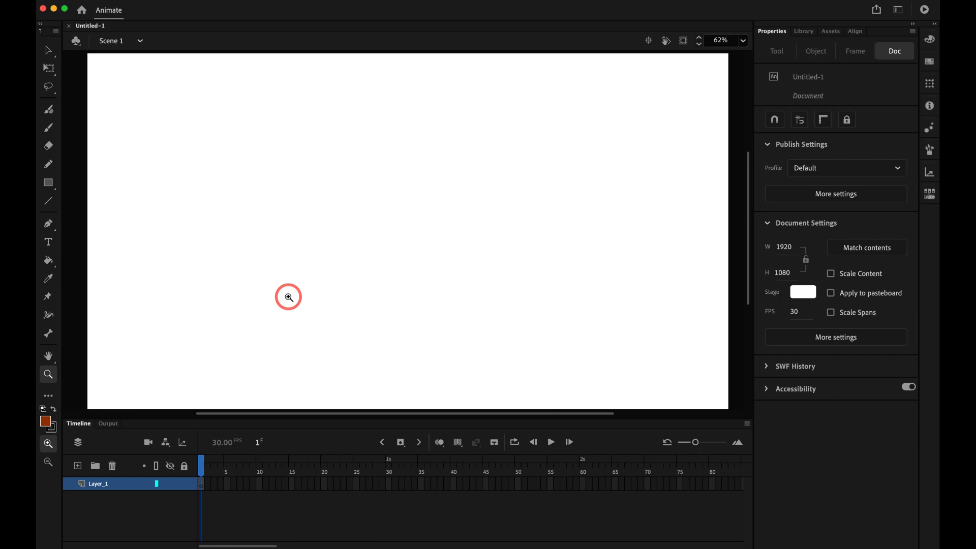
# Draw a dark blue rectangle about 1980 by 1132 px covering the whole stage and group it.
pyautogui.click(289, 297)
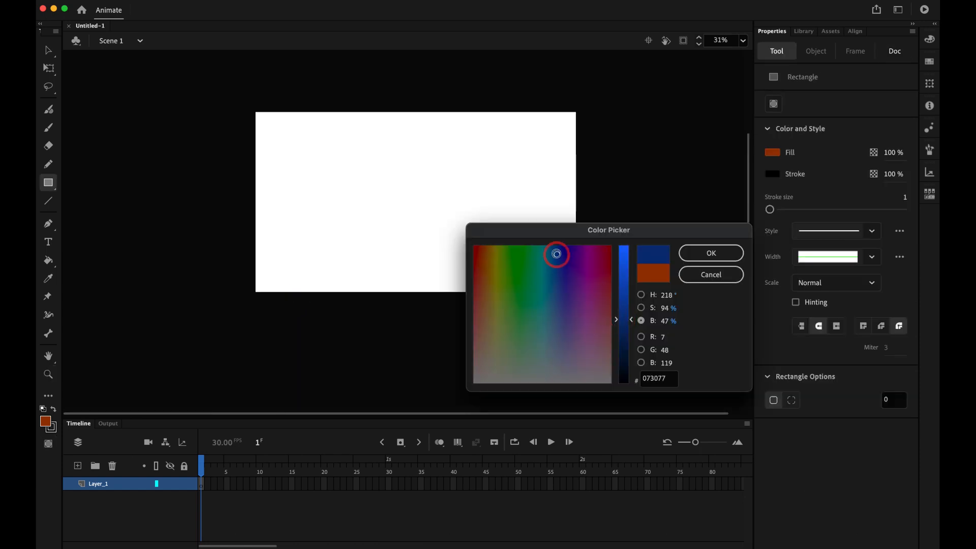
pyautogui.click(709, 253)
pyautogui.moveTo(251, 107); pyautogui.dragTo(582, 297)
pyautogui.press('v')
pyautogui.doubleClick(447, 251)
pyautogui.press('super+g')
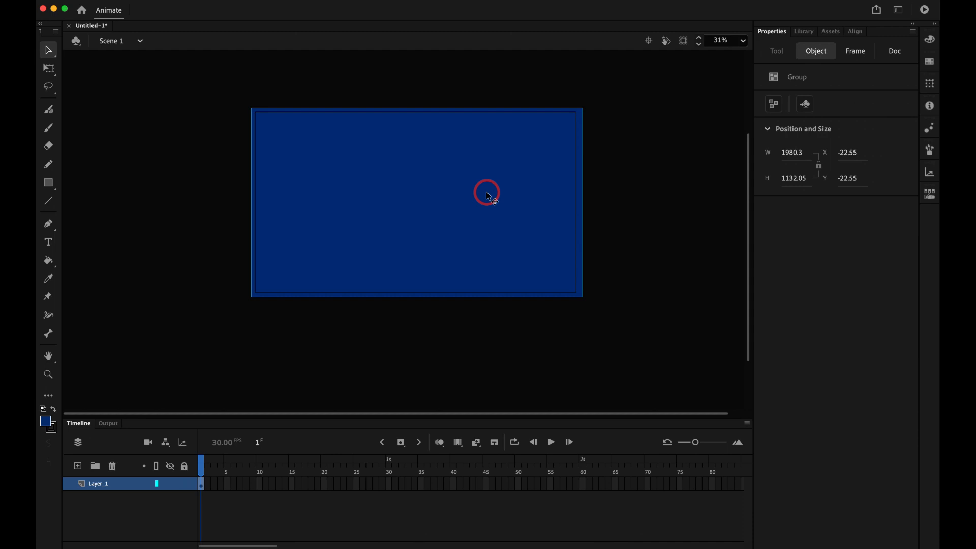
# Convert the blue rectangle group into a graphic symbol named "Main stage animation".
pyautogui.press('F8')
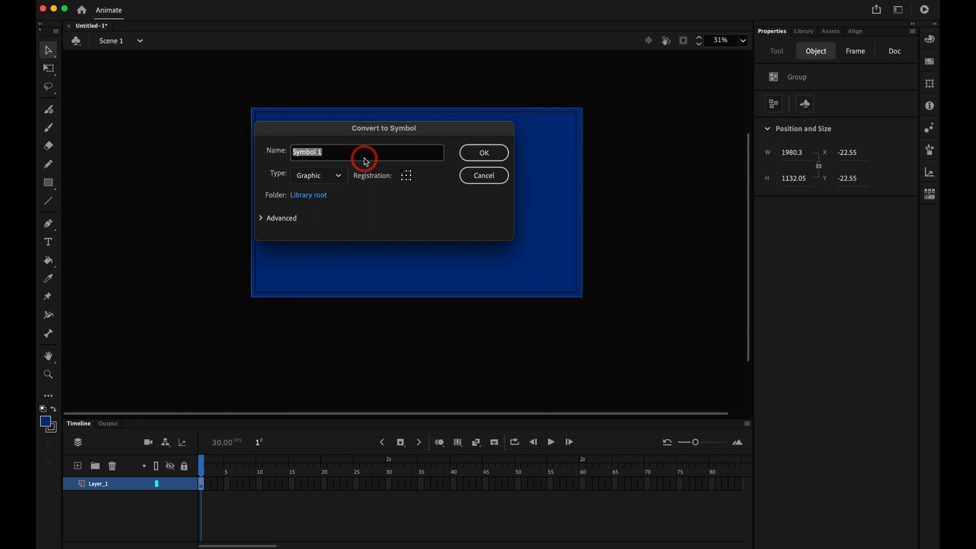
pyautogui.write('Main stage animation')
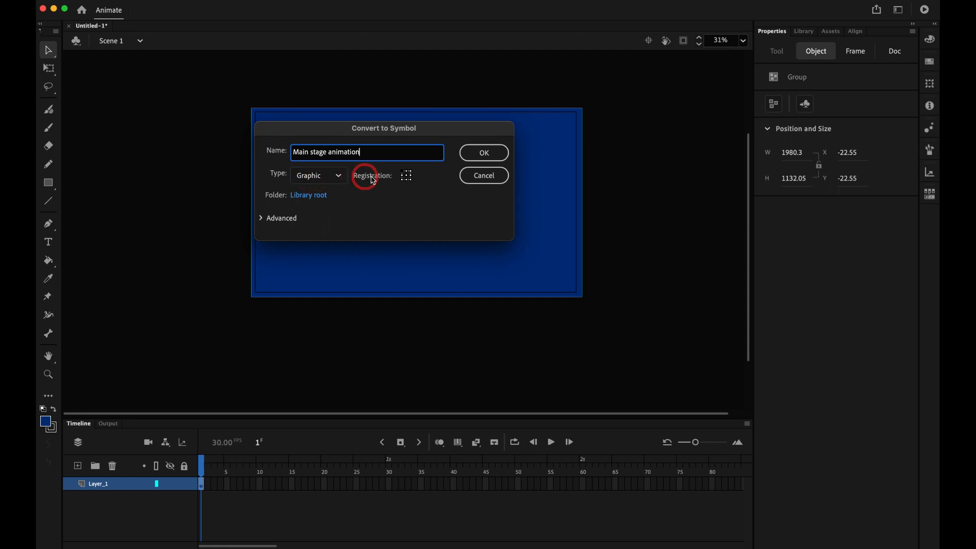
pyautogui.click(495, 153)
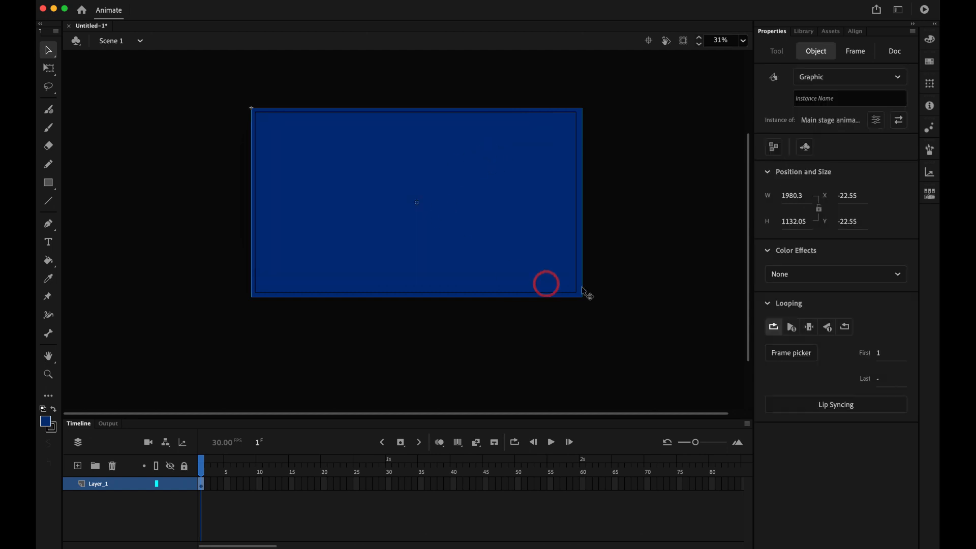
pyautogui.click(627, 261)
pyautogui.click(474, 230)
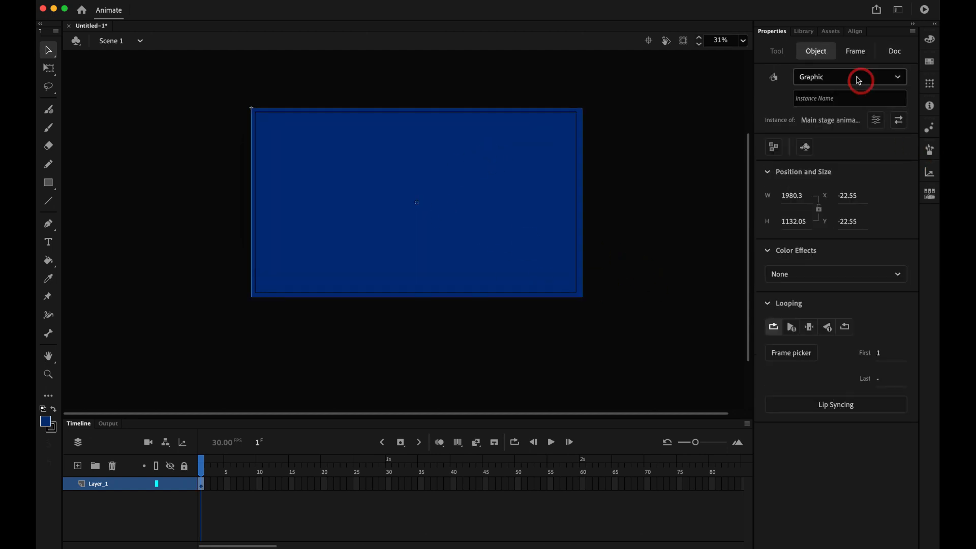
# Enter the Main stage animation symbol and extend its layer's frames to frame 80.
pyautogui.hscroll(3, 342, 137)
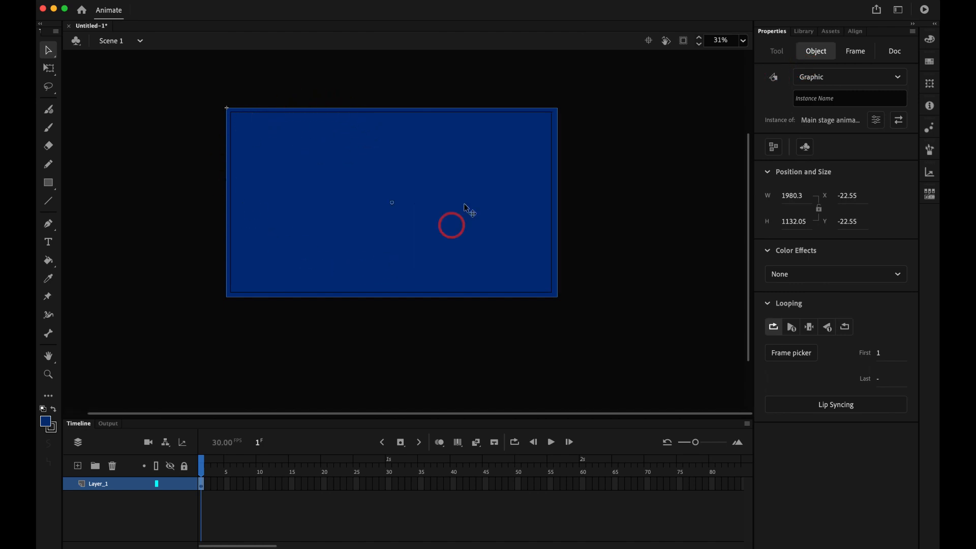
pyautogui.doubleClick(436, 174)
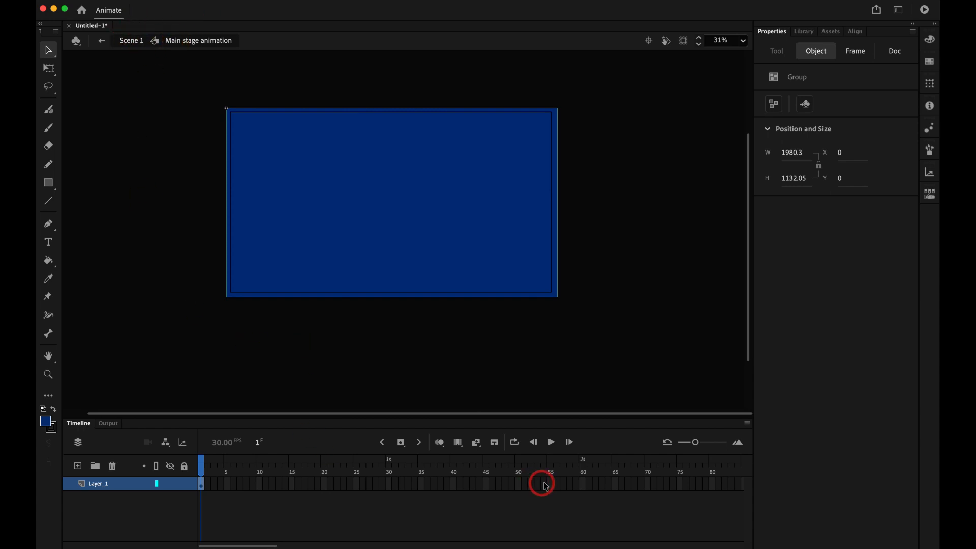
pyautogui.click(712, 484)
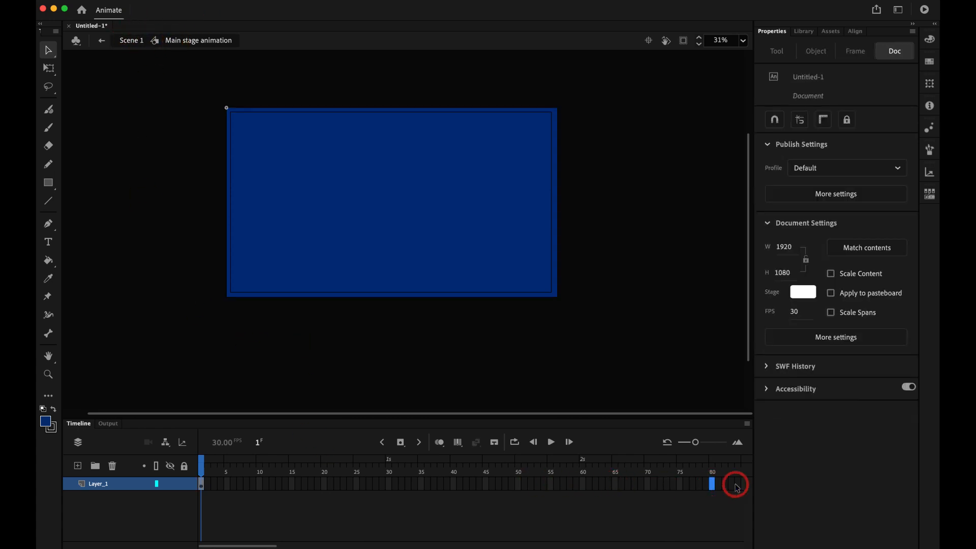
# Rename the rectangle's layer to "Bg" and lock it.
pyautogui.click(96, 486)
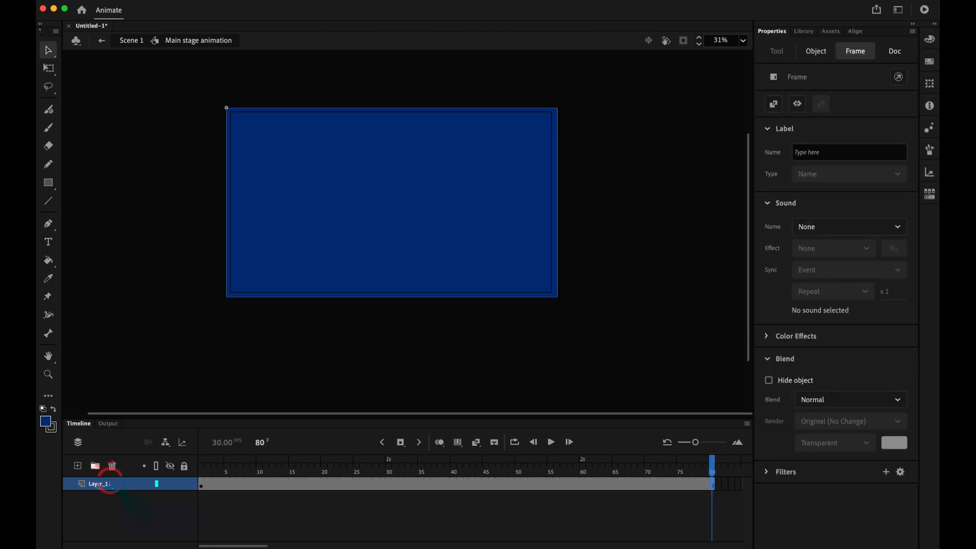
pyautogui.doubleClick(94, 484)
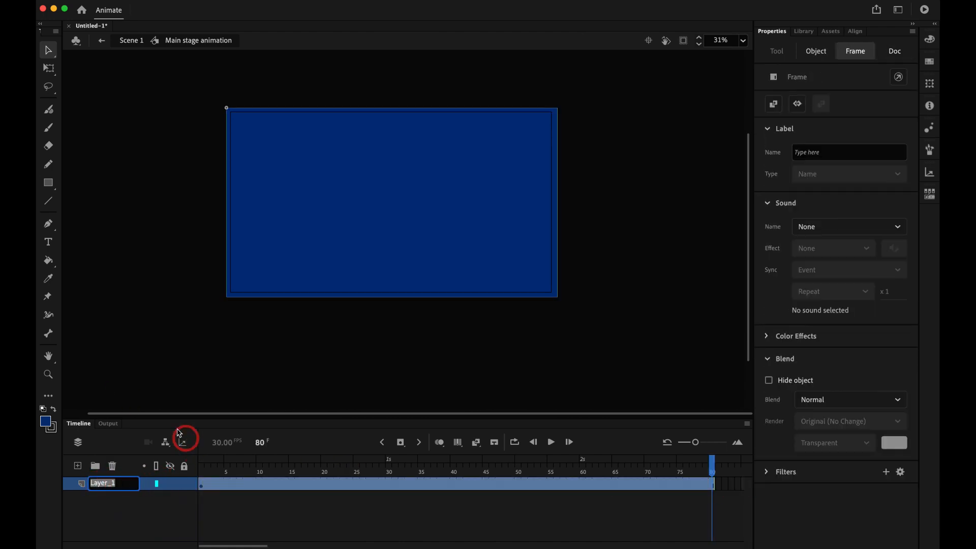
pyautogui.click(152, 382)
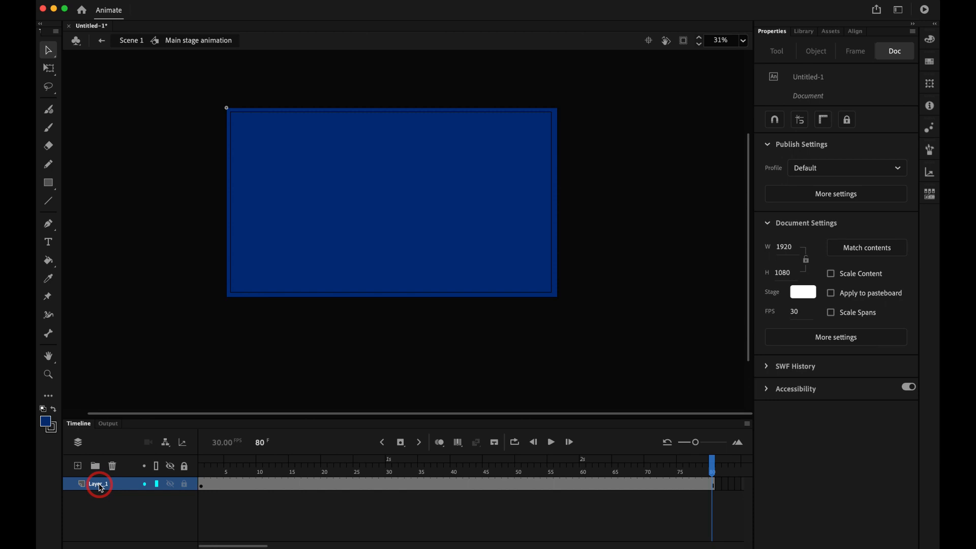
pyautogui.doubleClick(101, 487)
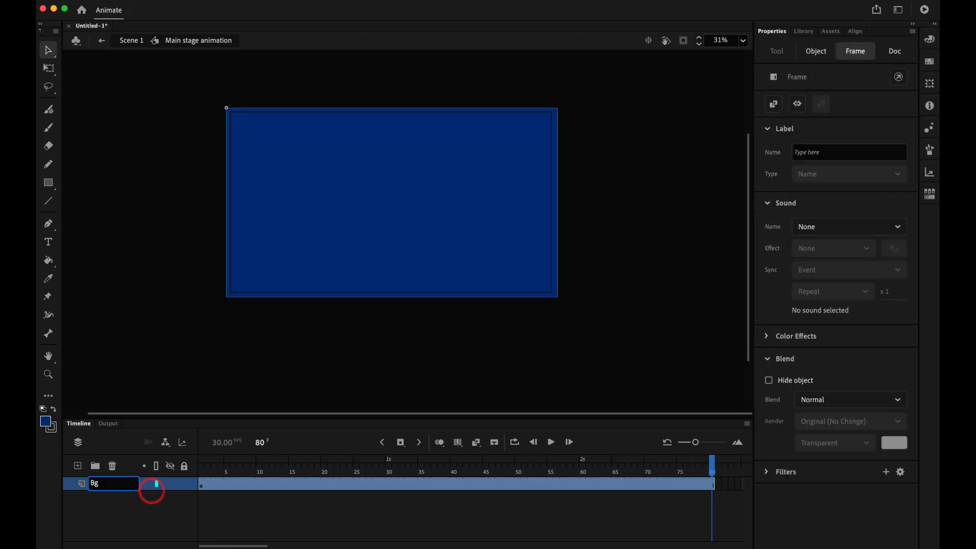
pyautogui.press('Return')
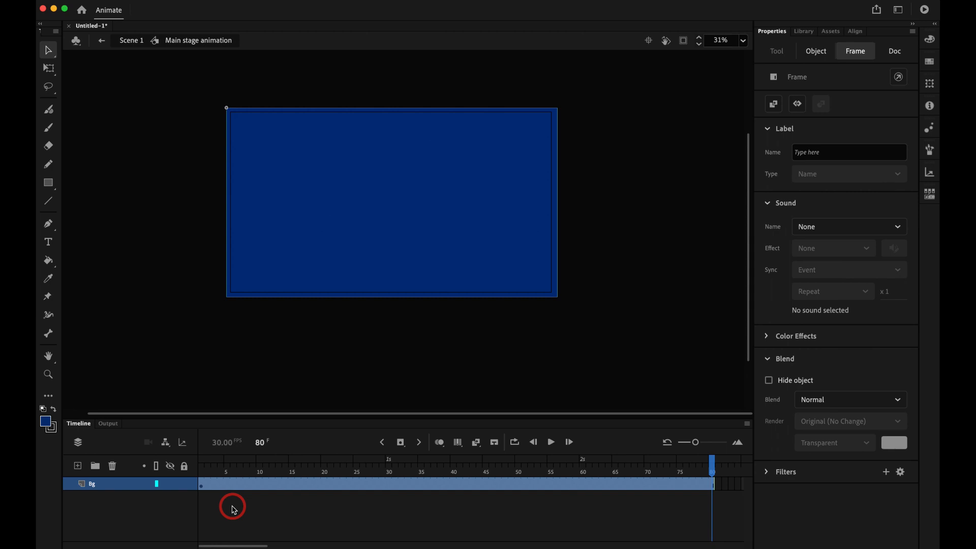
pyautogui.click(185, 485)
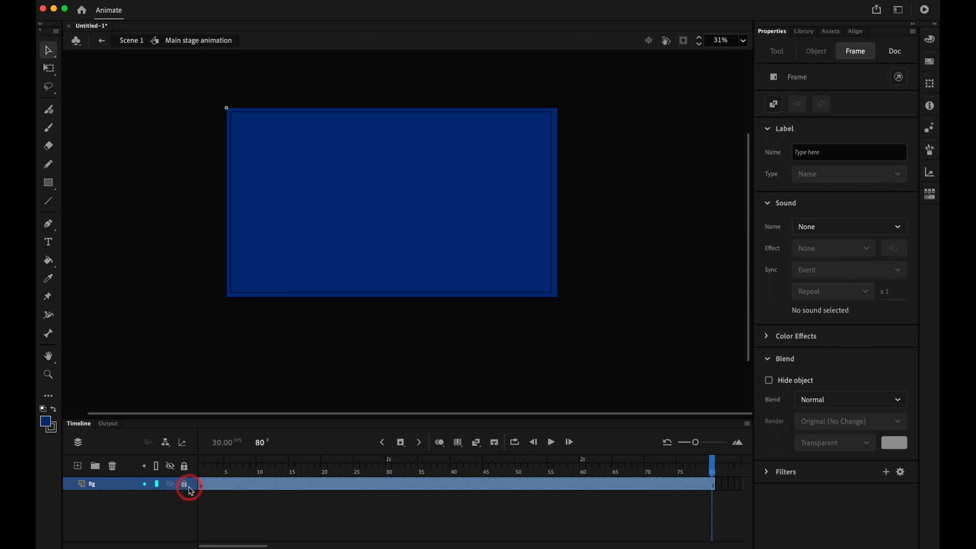
# Add a layer above Bg and place the static text "HELLO" near the middle of the stage.
pyautogui.click(79, 468)
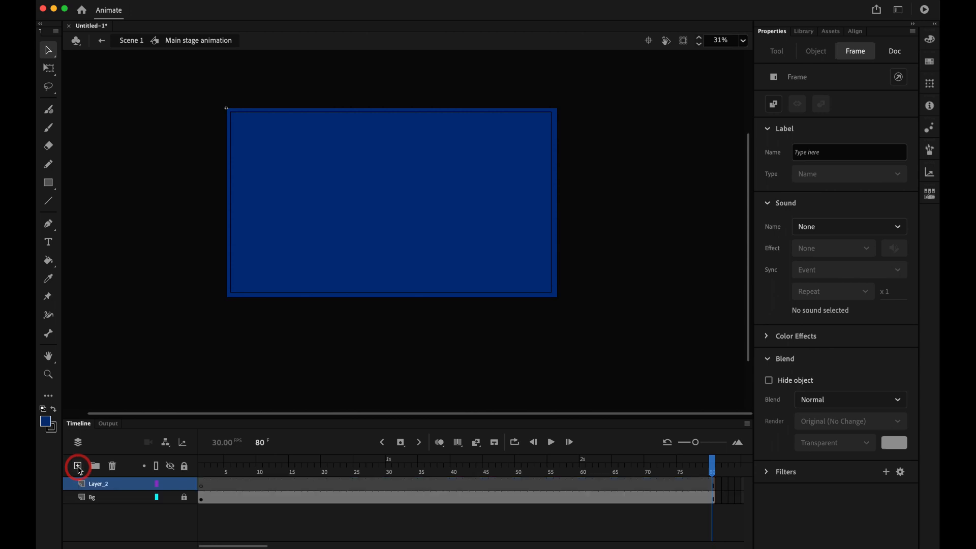
pyautogui.click(48, 242)
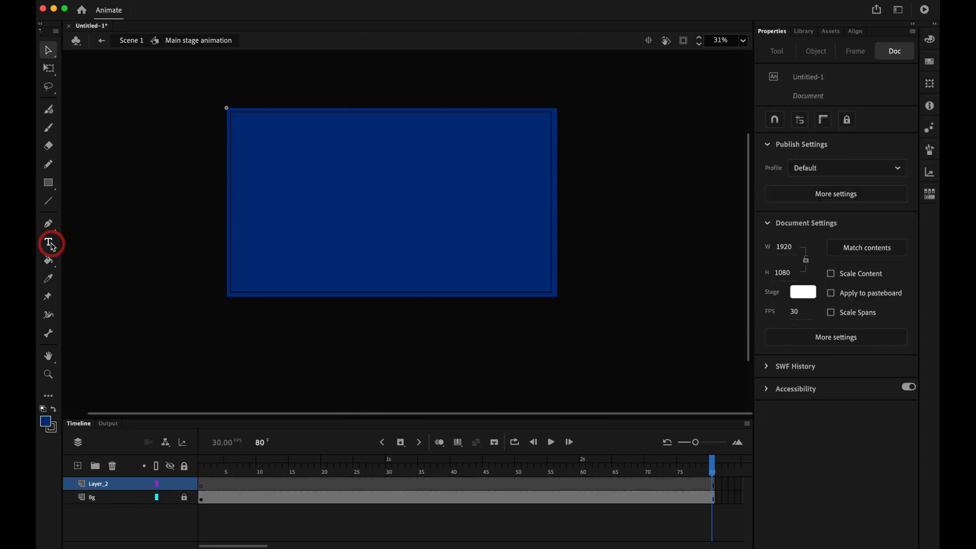
pyautogui.click(328, 196)
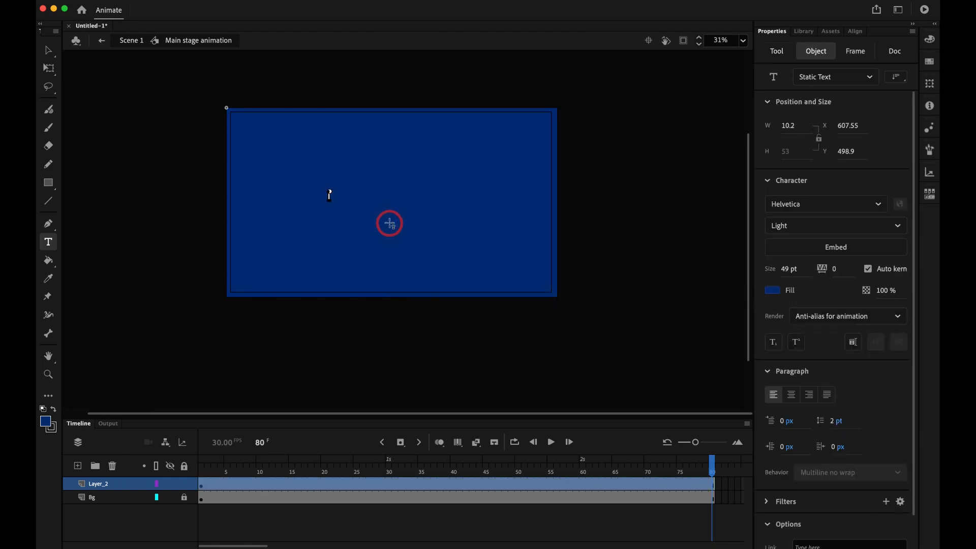
pyautogui.write('HELLO')
# Format the whole HELLO text as Helvetica Neue Condensed Black with the pink fill #FF6699.
pyautogui.press('super+a')
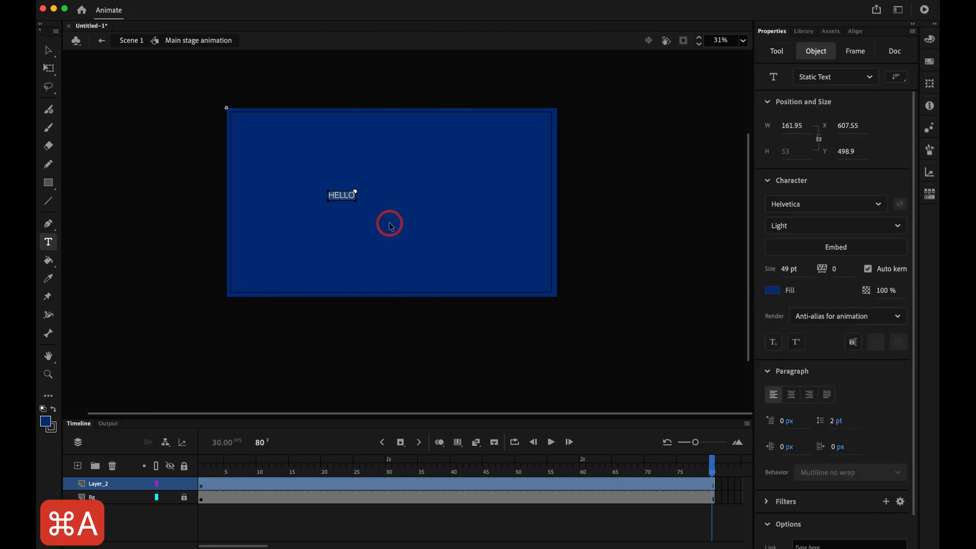
pyautogui.click(878, 204)
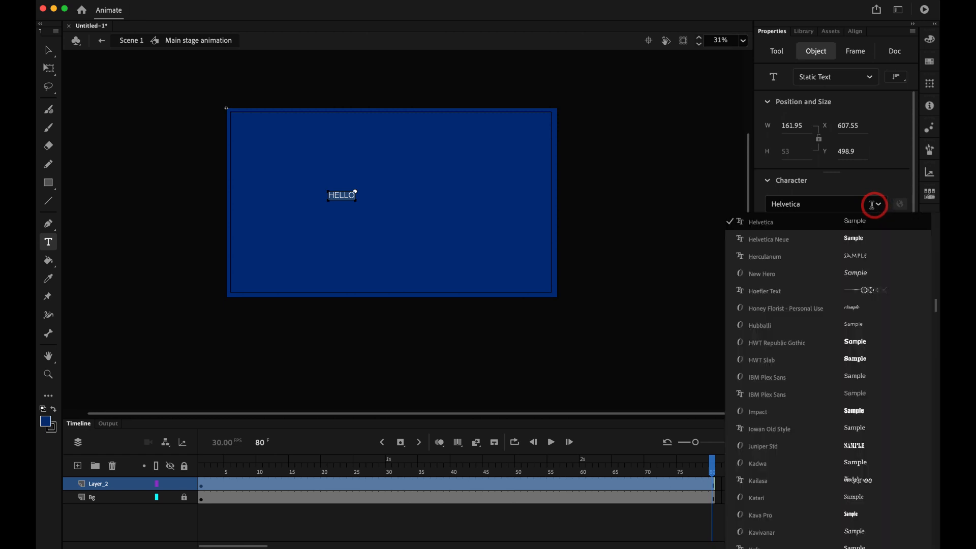
pyautogui.click(806, 241)
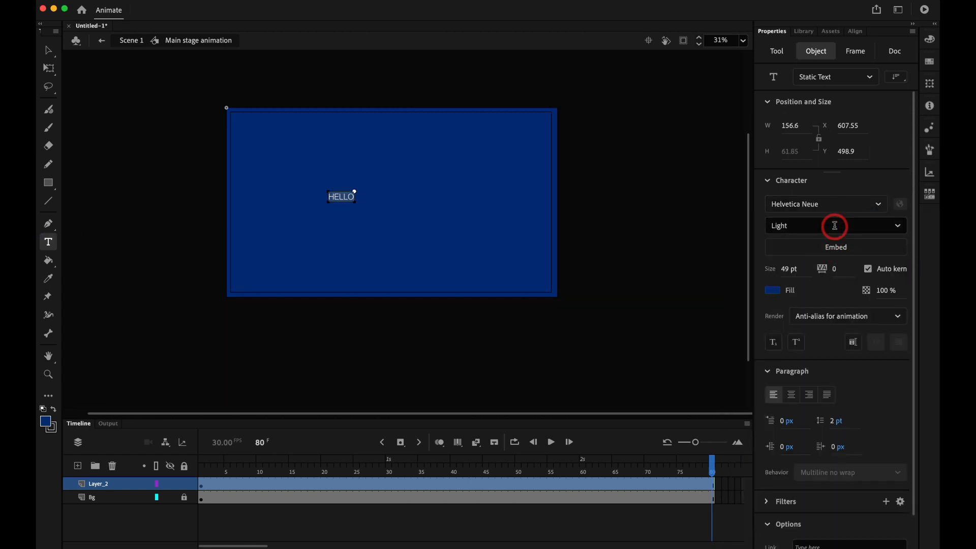
pyautogui.click(898, 225)
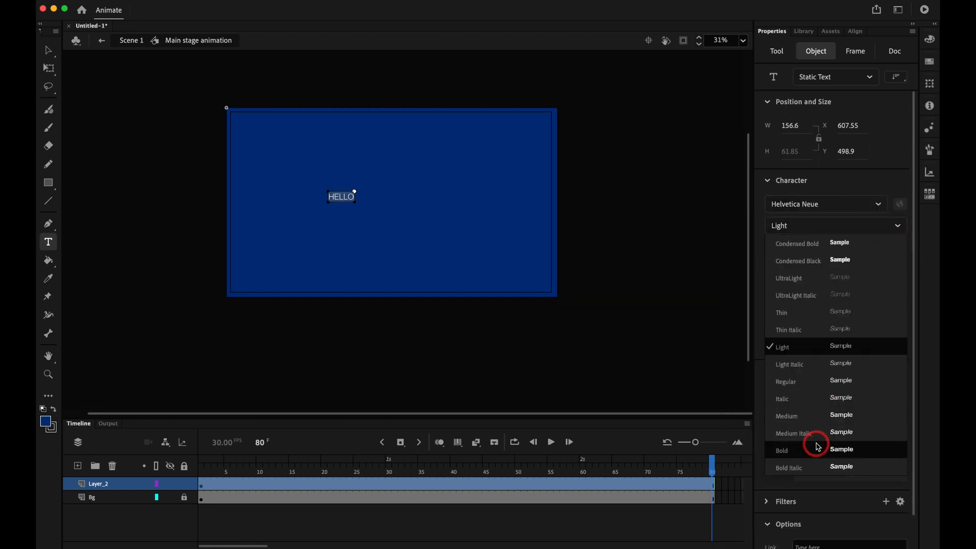
pyautogui.click(814, 260)
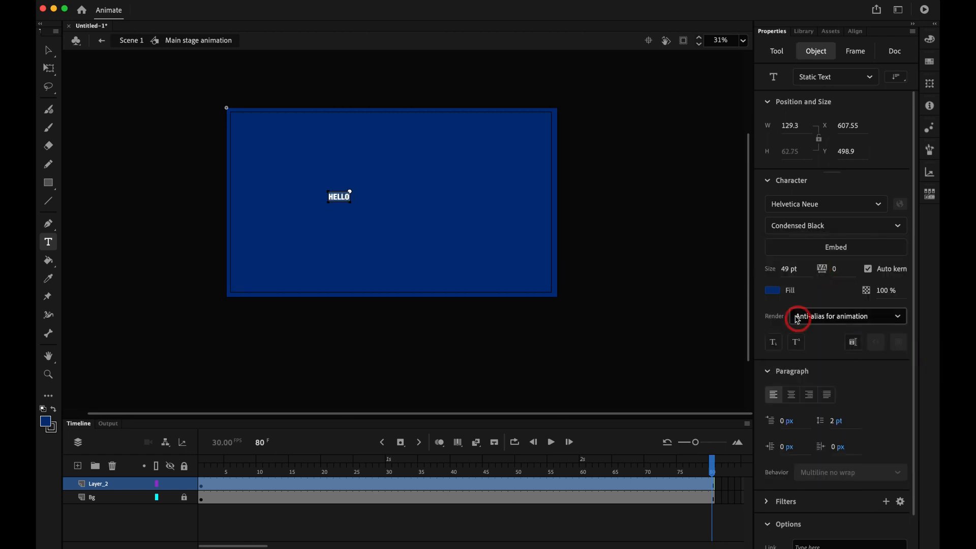
pyautogui.click(775, 293)
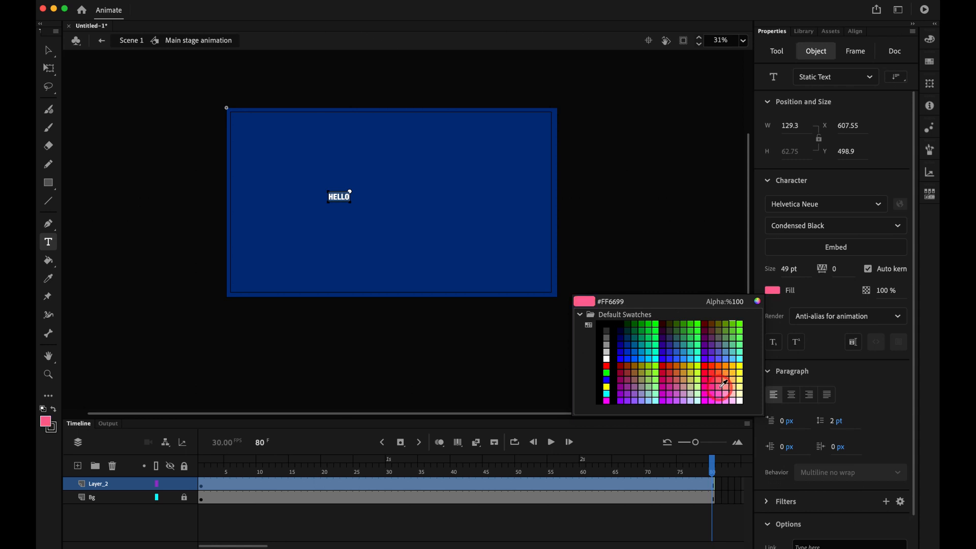
pyautogui.click(718, 388)
# Enlarge the HELLO text with Free Transform to about half the stage width and centre it on the stage.
pyautogui.click(49, 51)
pyautogui.press('q')
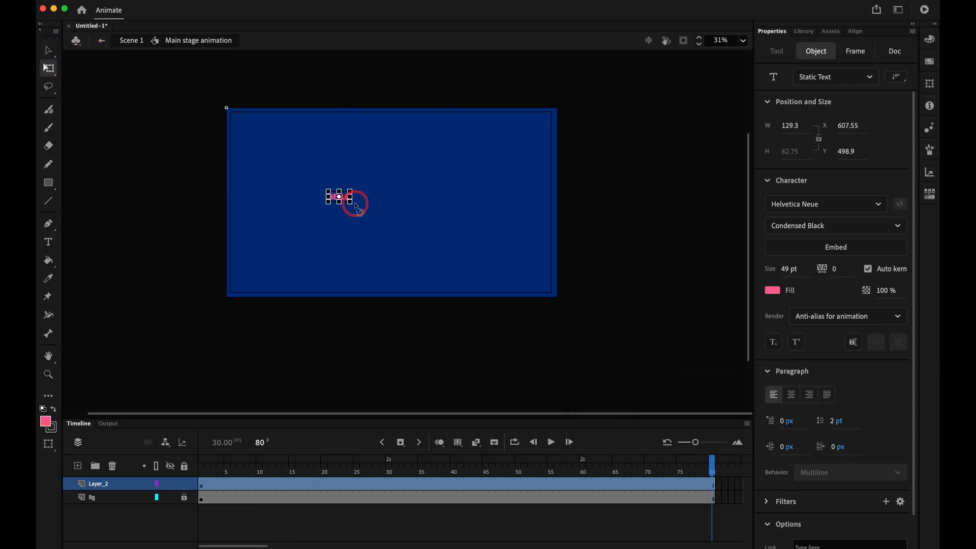
pyautogui.moveTo(350, 202); pyautogui.dragTo(419, 239)
pyautogui.moveTo(399, 200); pyautogui.dragTo(443, 199)
pyautogui.press('super+2')
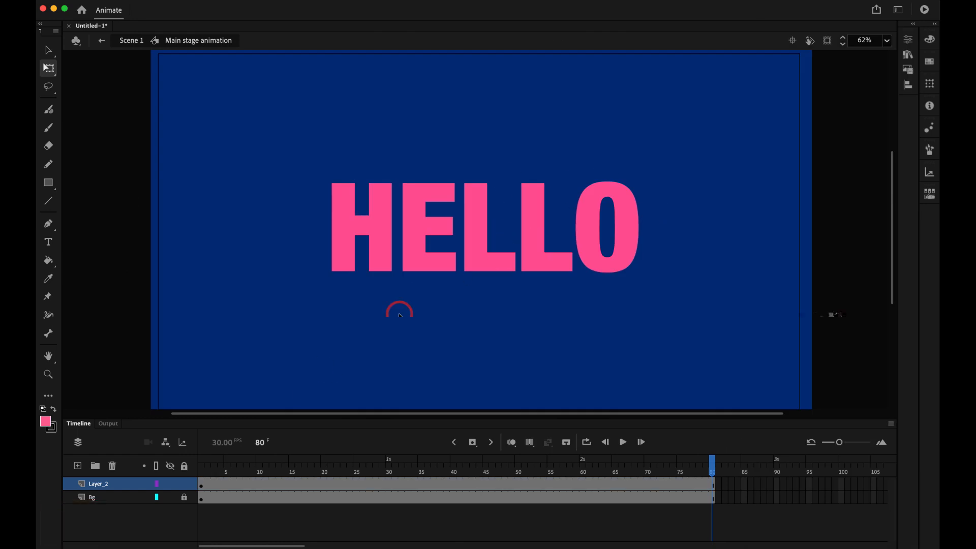
# Rename the text layer to "Hello_2".
pyautogui.doubleClick(96, 484)
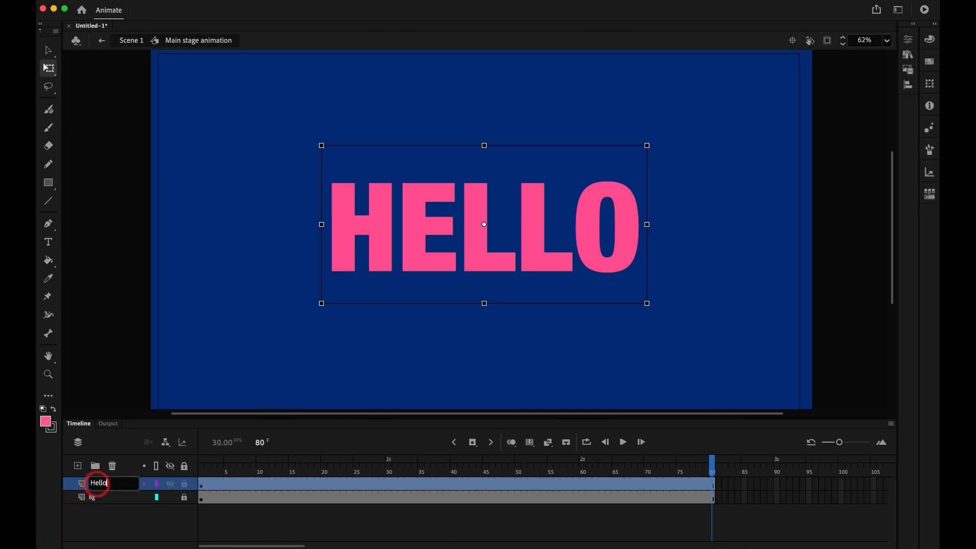
pyautogui.write('Hello_2')
pyautogui.press('Return')
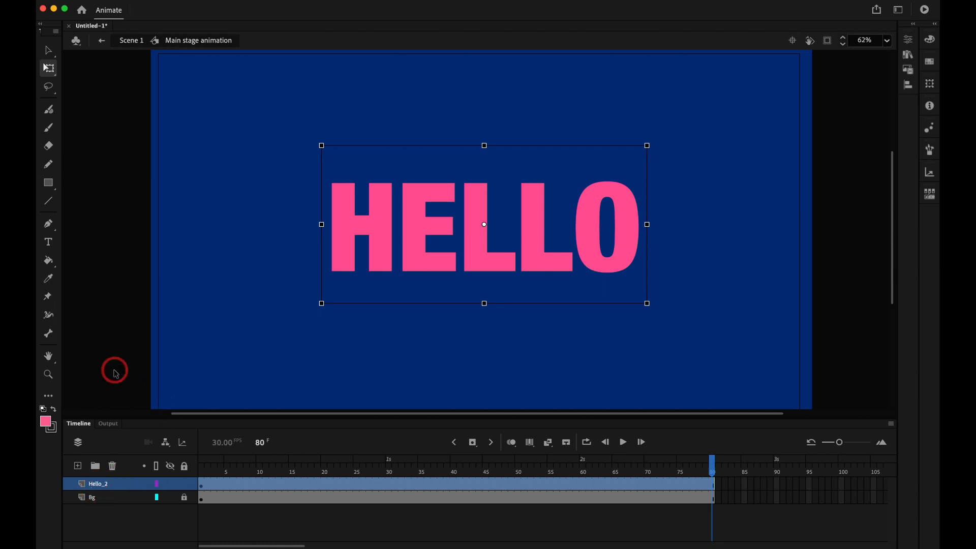
# Add a layer above Hello_2 and copy the HELLO text's first keyframe onto it.
pyautogui.click(444, 279)
pyautogui.click(496, 258)
pyautogui.click(79, 466)
pyautogui.click(202, 498)
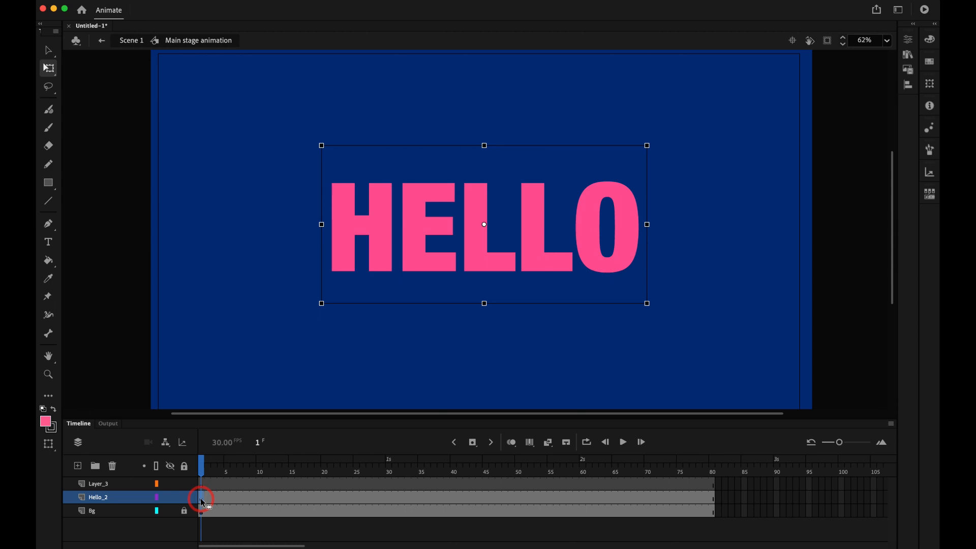
pyautogui.moveTo(202, 503); pyautogui.dragTo(201, 489)
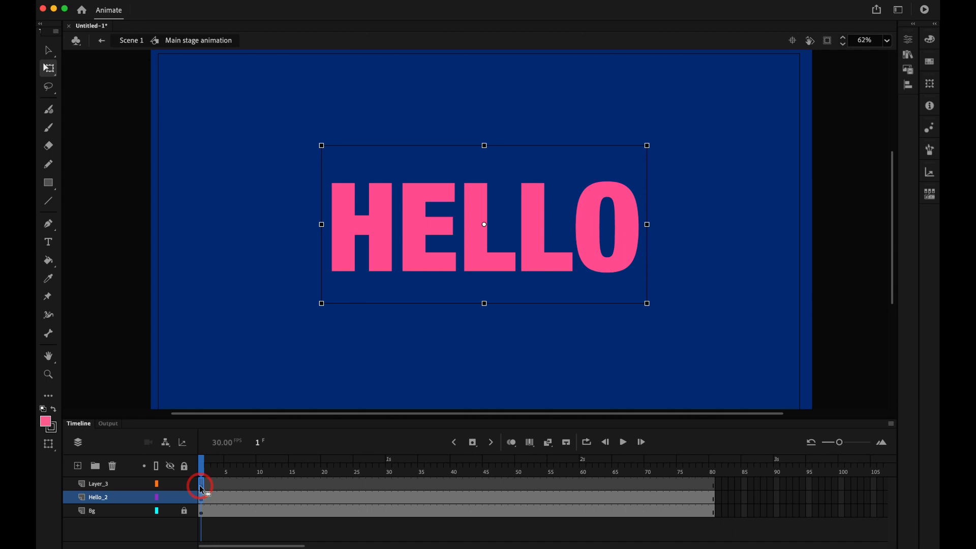
pyautogui.moveTo(202, 489); pyautogui.dragTo(203, 487)
# Rename the uppermost layer to "Hello_1".
pyautogui.doubleClick(128, 482)
pyautogui.write('Hello_1')
pyautogui.click(103, 376)
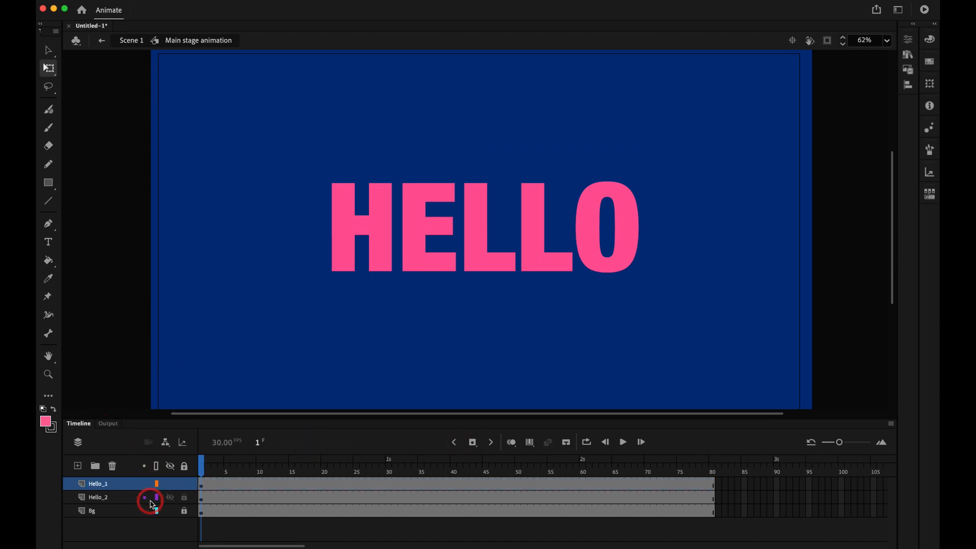
# Hide the Hello_1 layer and change the HELLO text on Hello_2 to the dark pink fill #953756.
pyautogui.click(171, 483)
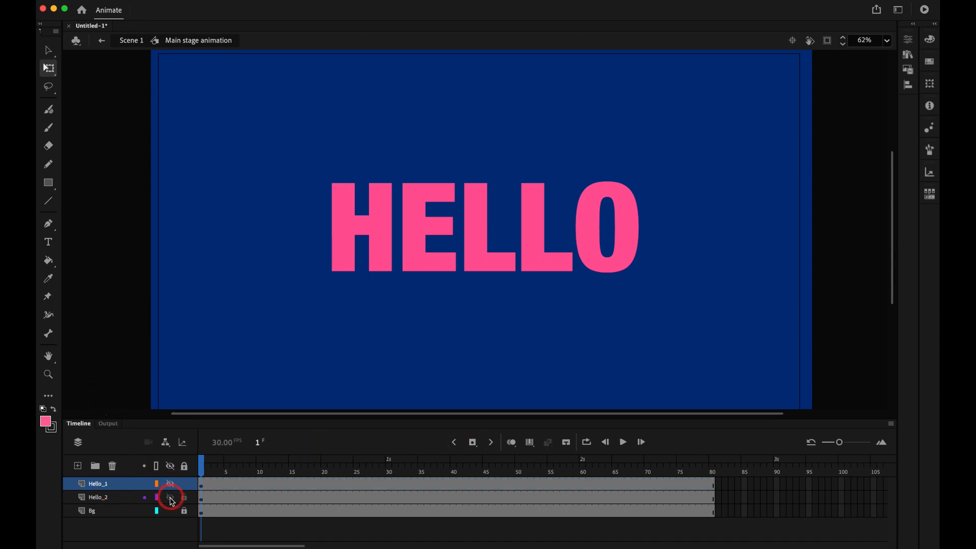
pyautogui.click(271, 480)
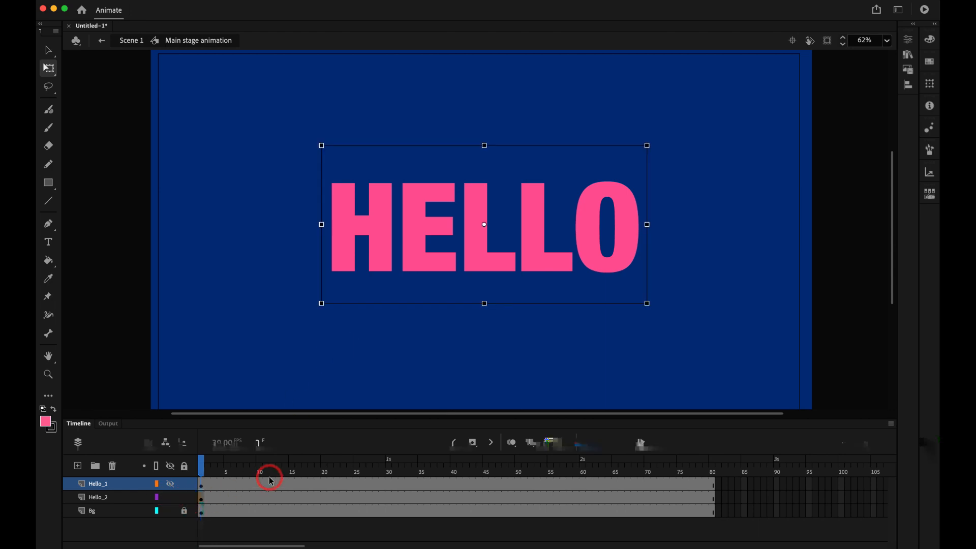
pyautogui.click(436, 229)
pyautogui.click(930, 39)
pyautogui.click(858, 91)
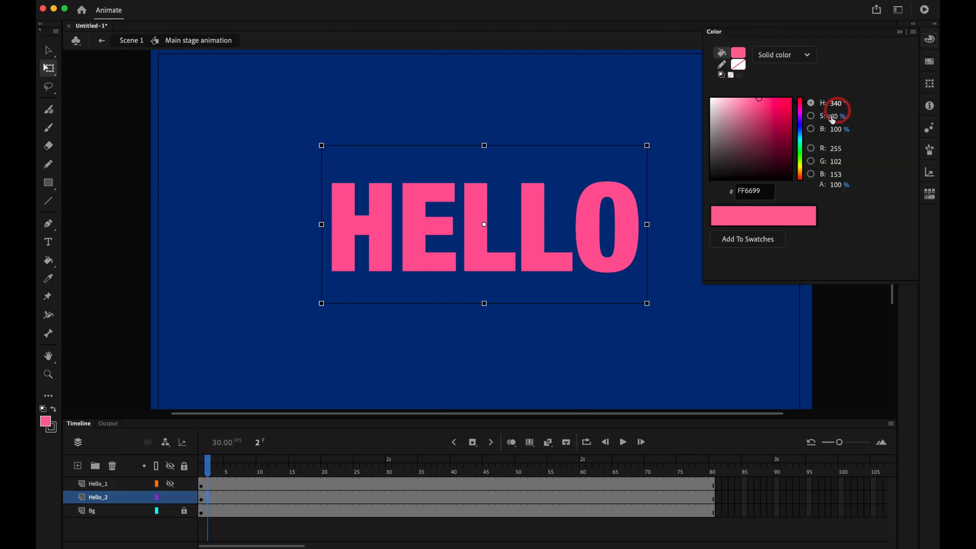
pyautogui.click(763, 129)
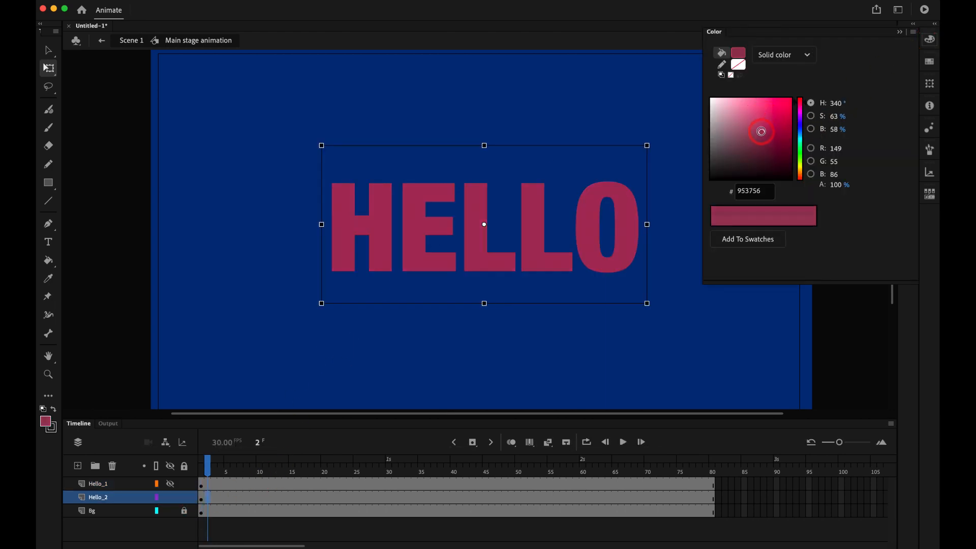
# Make the Hello_1 layer visible again above the dark pink Hello_2 text and return to frame 1.
pyautogui.click(899, 32)
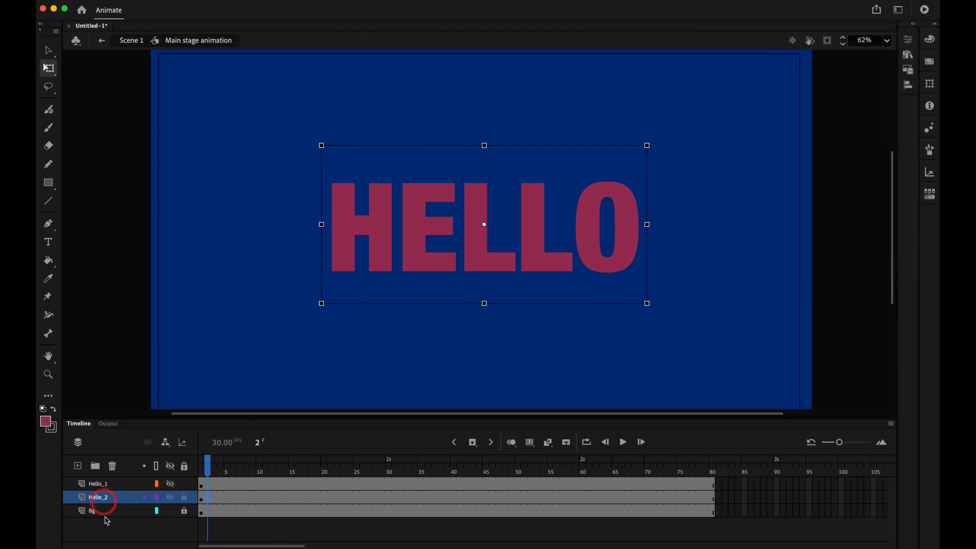
pyautogui.click(171, 487)
pyautogui.click(171, 486)
pyautogui.click(171, 485)
pyautogui.click(171, 485)
pyautogui.click(171, 486)
pyautogui.click(201, 464)
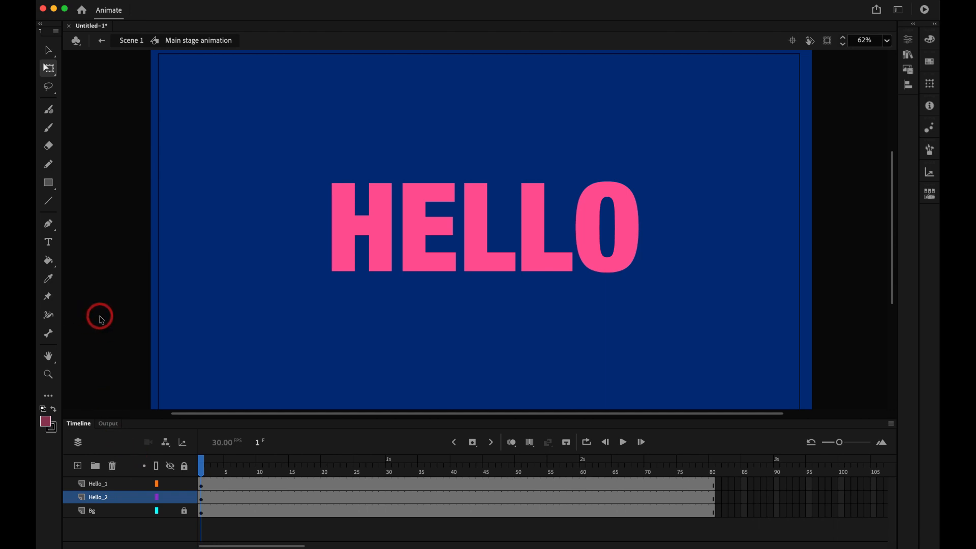
# On a new layer above Hello_1, draw a circle beside the H of HELLO and enlarge it from its centre.
pyautogui.click(78, 466)
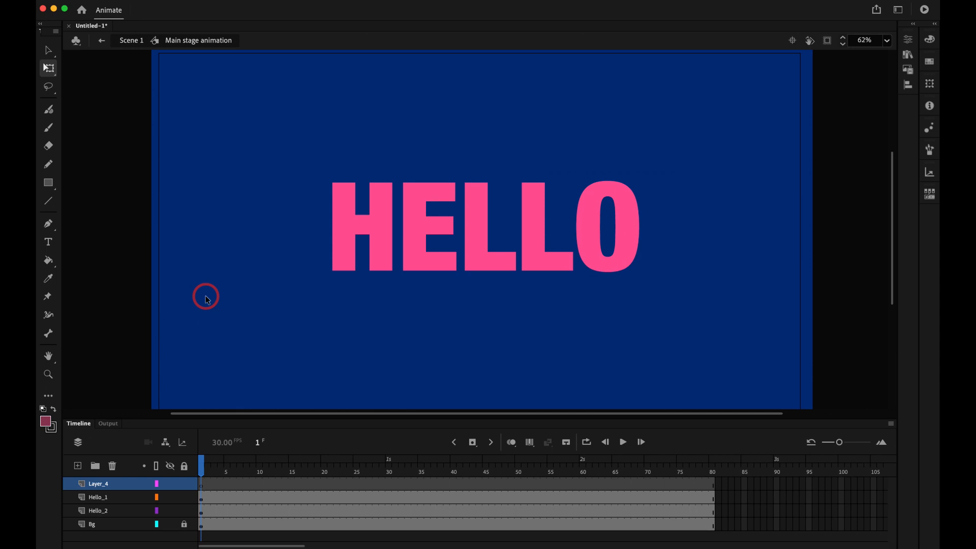
pyautogui.press('o')
pyautogui.moveTo(188, 162); pyautogui.dragTo(304, 304)
pyautogui.press('v')
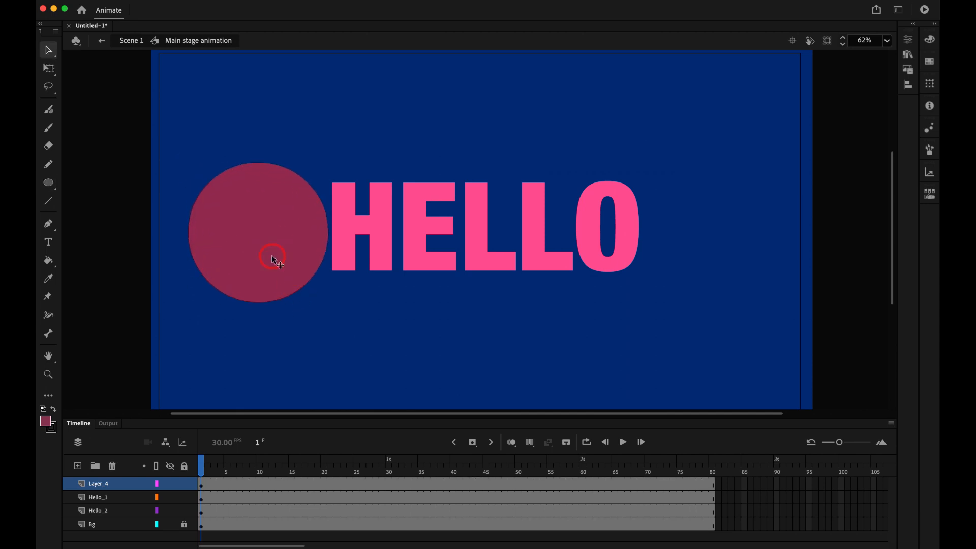
pyautogui.click(270, 250)
pyautogui.press('q')
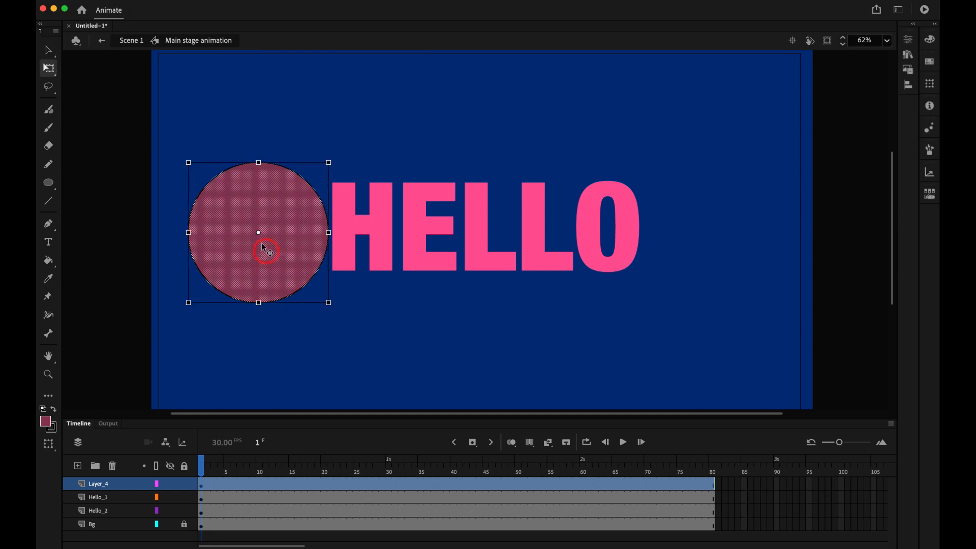
pyautogui.moveTo(188, 162); pyautogui.dragTo(145, 119)
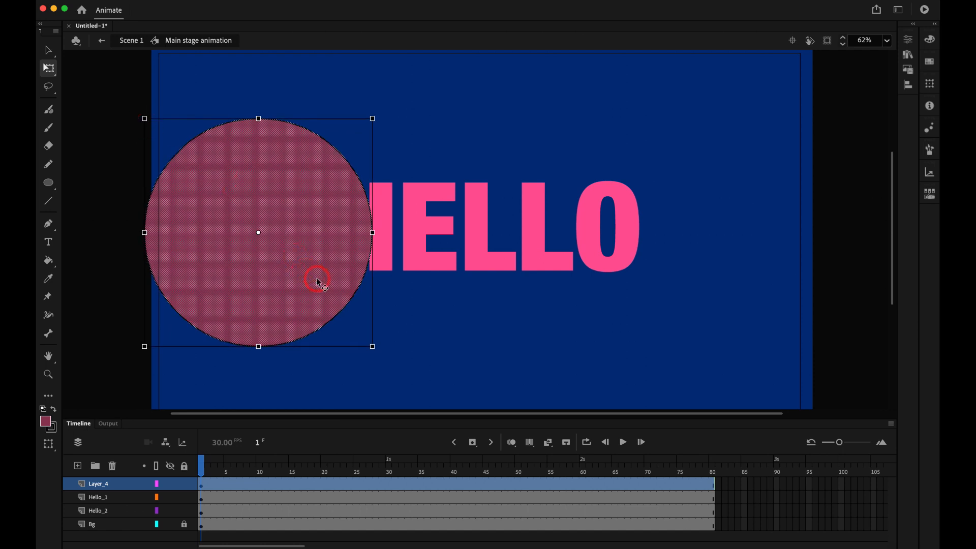
# Change the circle's fill to the solid yellow #FFE066.
pyautogui.click(929, 40)
pyautogui.moveTo(763, 105); pyautogui.dragTo(759, 93)
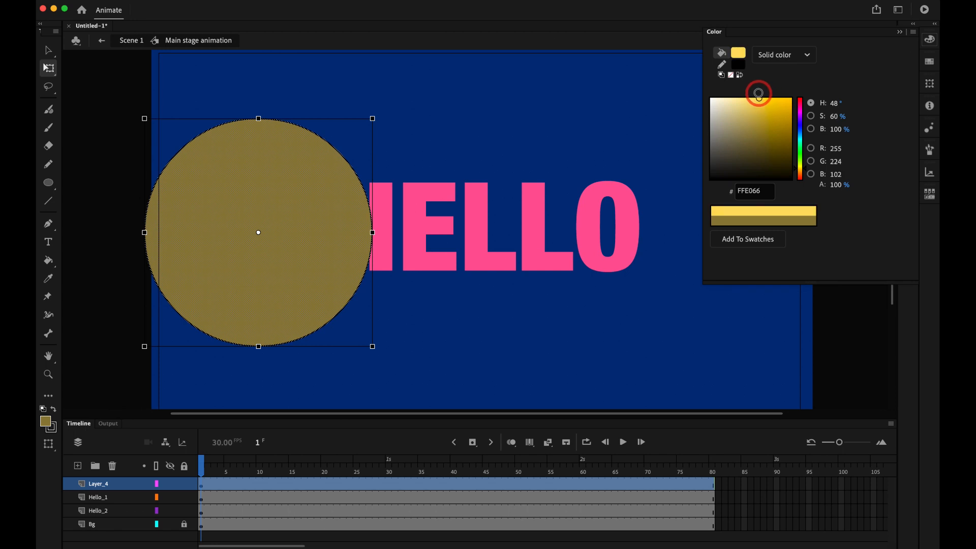
pyautogui.click(304, 282)
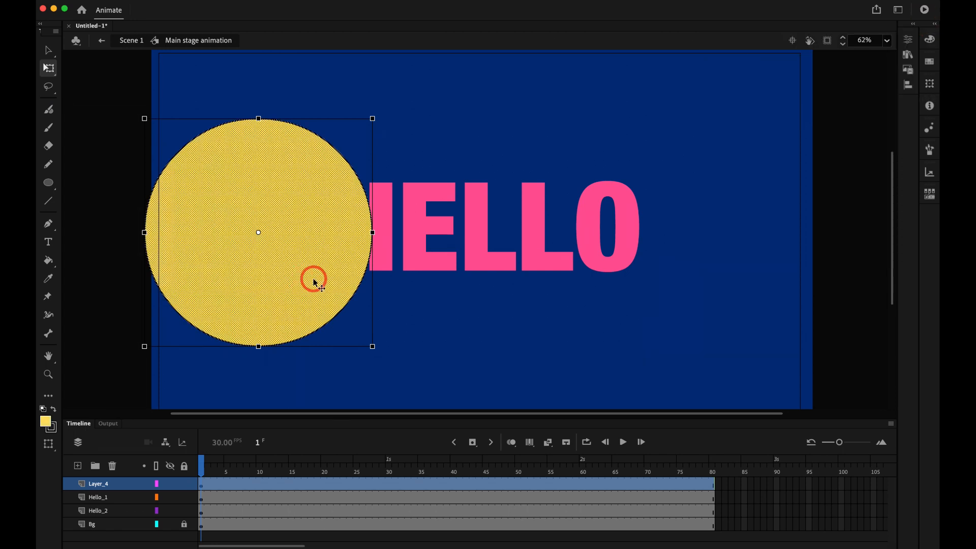
# Convert the yellow circle to a graphic symbol named "Spot light" and move it just outside the stage's left edge.
pyautogui.press('F8')
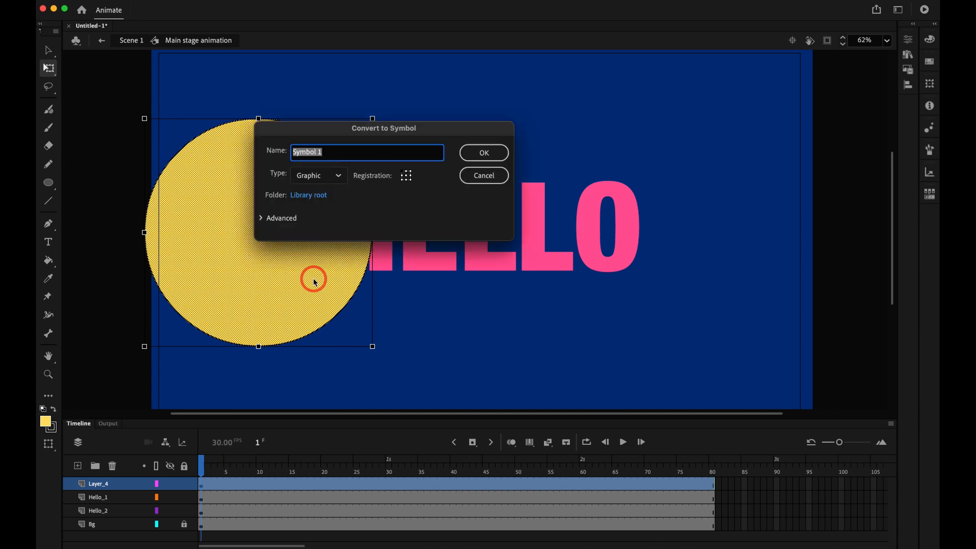
pyautogui.write('Spot light')
pyautogui.press('Return')
pyautogui.moveTo(356, 265); pyautogui.dragTo(136, 245)
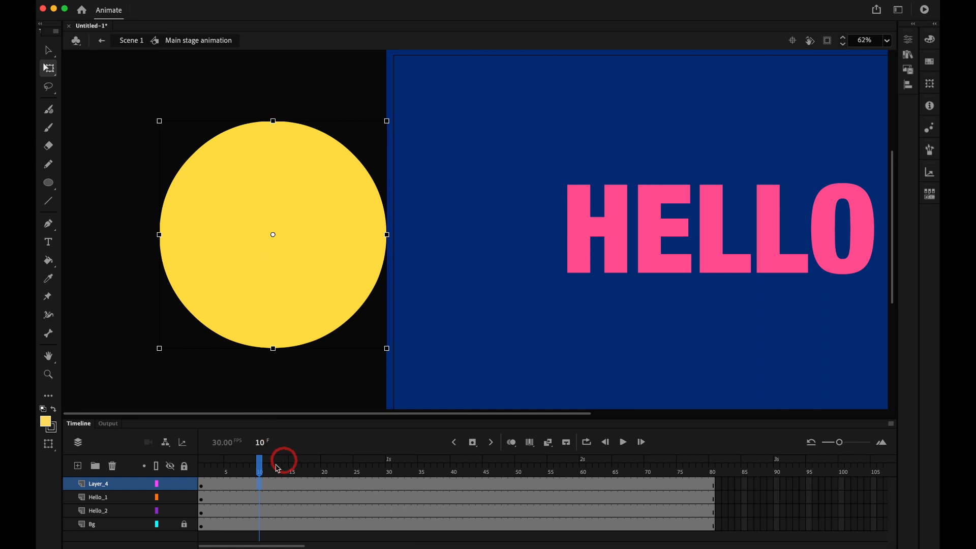
# Insert keyframes for the Spot light circle at frames 10 and 70 of Layer_4.
pyautogui.press('F6')
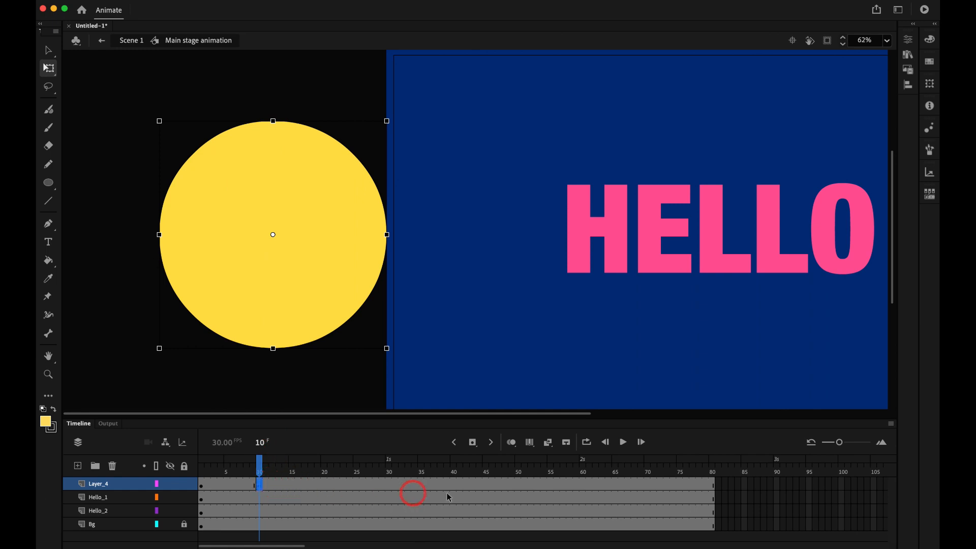
pyautogui.click(647, 485)
pyautogui.press('F6')
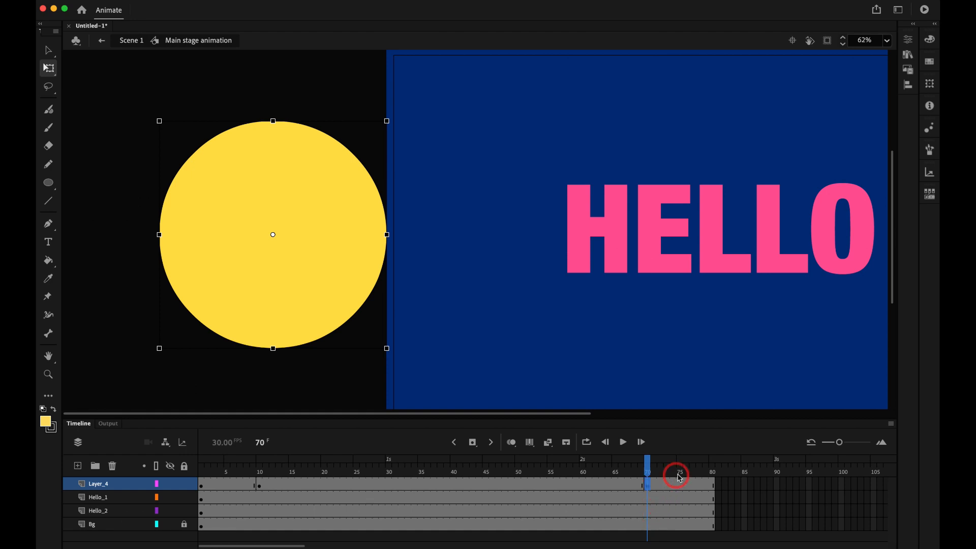
# At frame 70, move the Spot light circle across the stage to just outside its right edge.
pyautogui.hscroll(5, 661, 339)
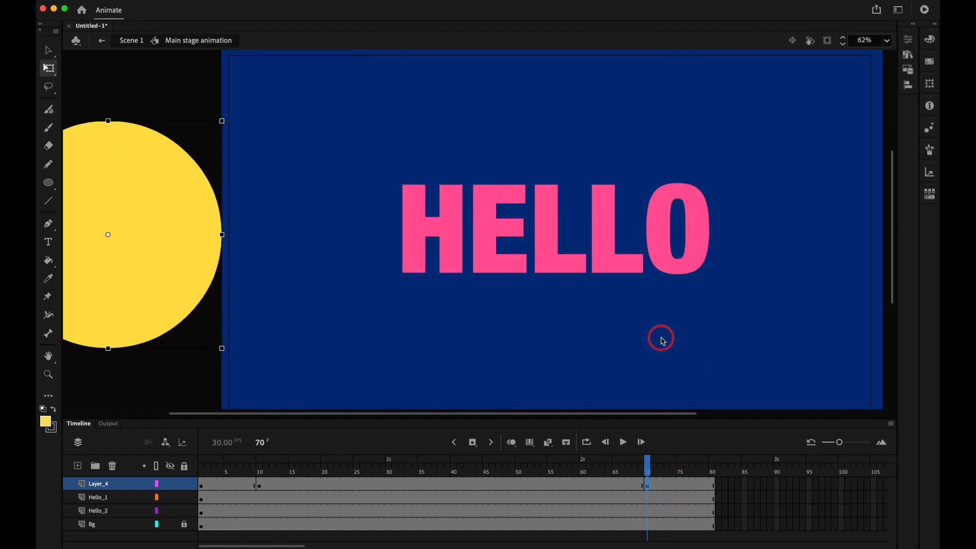
pyautogui.press('super+minus')
pyautogui.moveTo(281, 237); pyautogui.dragTo(703, 240)
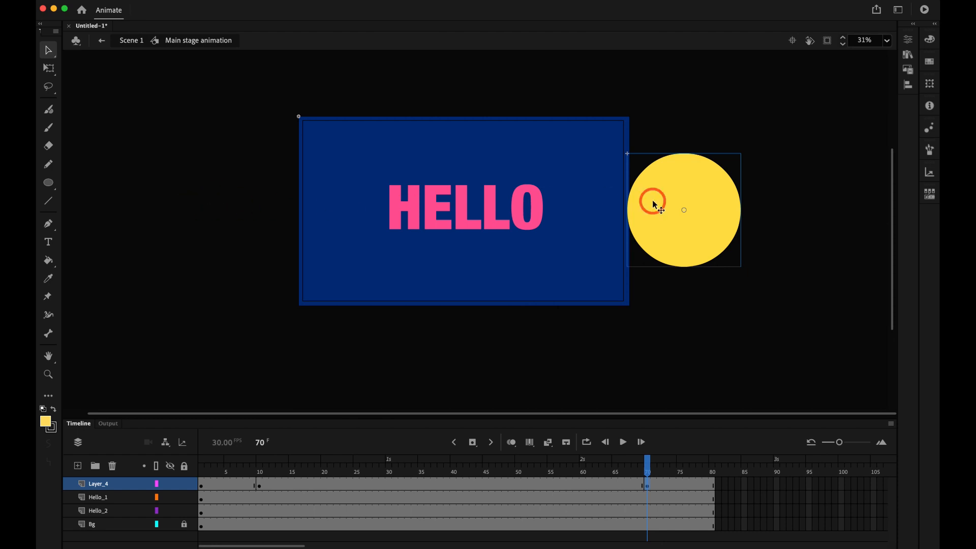
# Create a classic tween between frames 10 and 70 on Layer_4 and play the animation from frame 1.
pyautogui.click(356, 486)
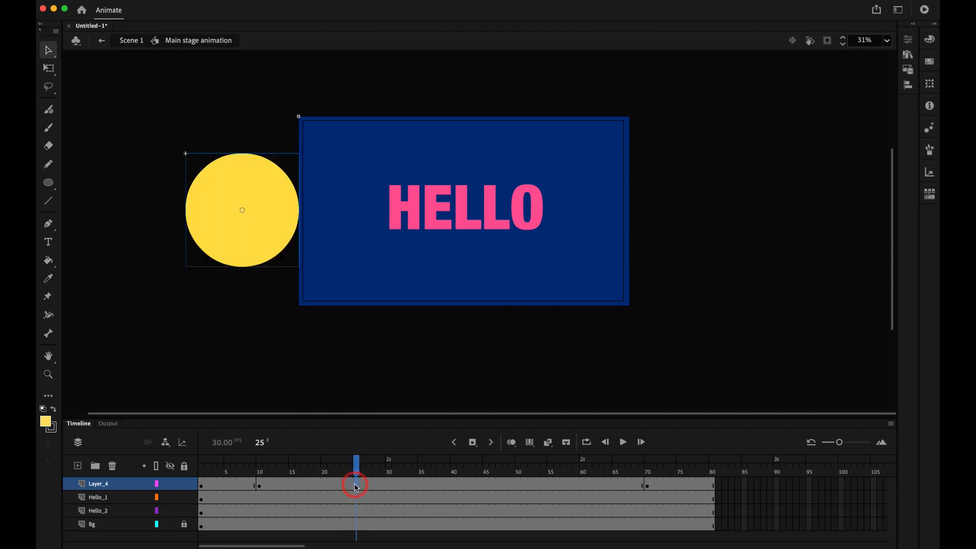
pyautogui.rightClick(356, 486)
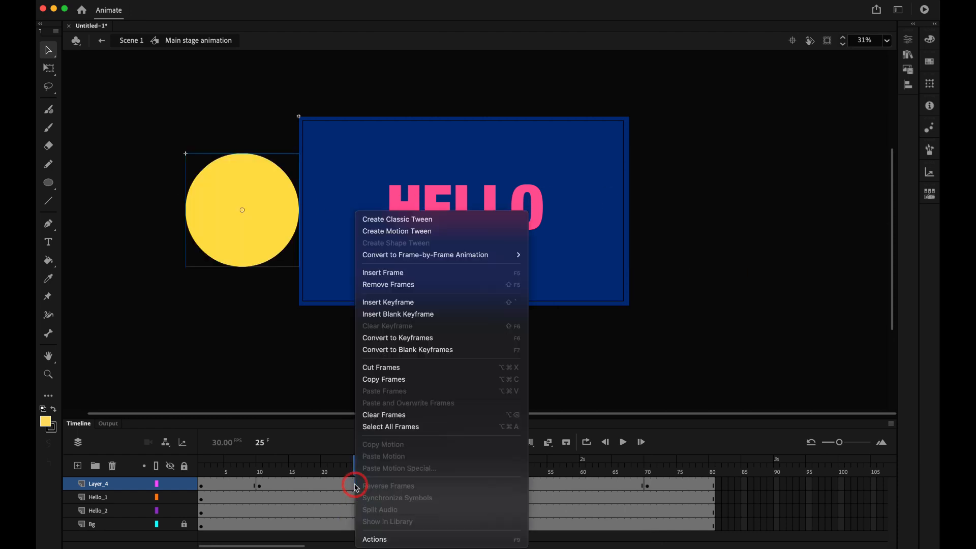
pyautogui.click(426, 221)
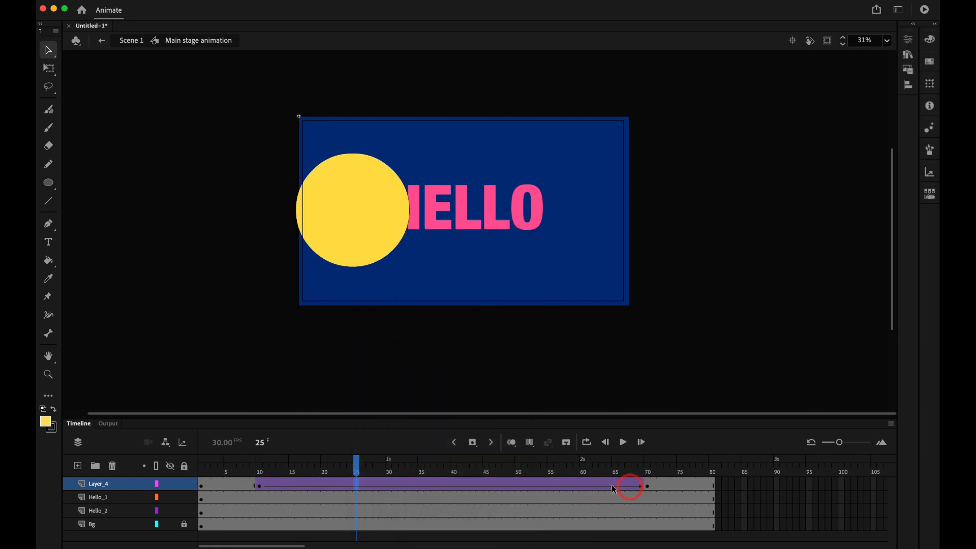
pyautogui.moveTo(284, 469); pyautogui.dragTo(179, 470)
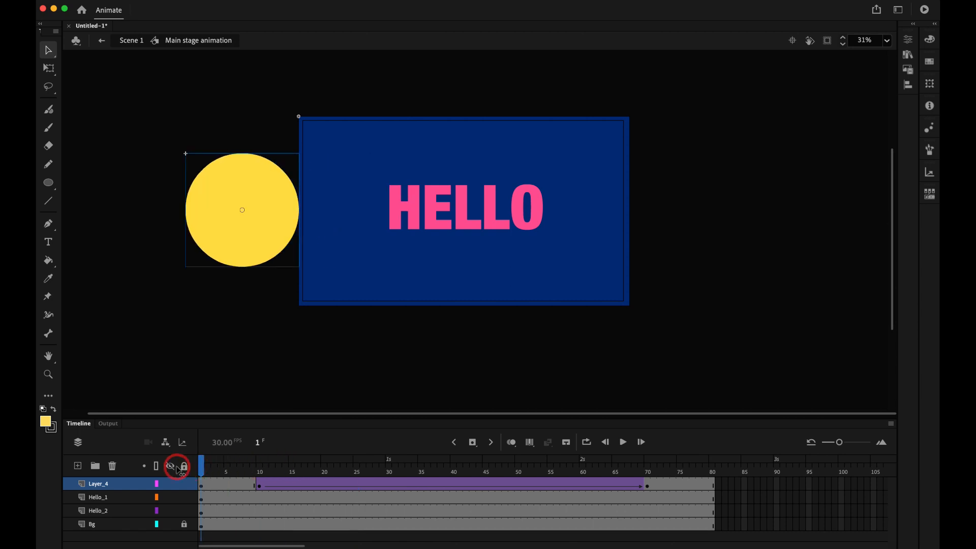
pyautogui.press('Return')
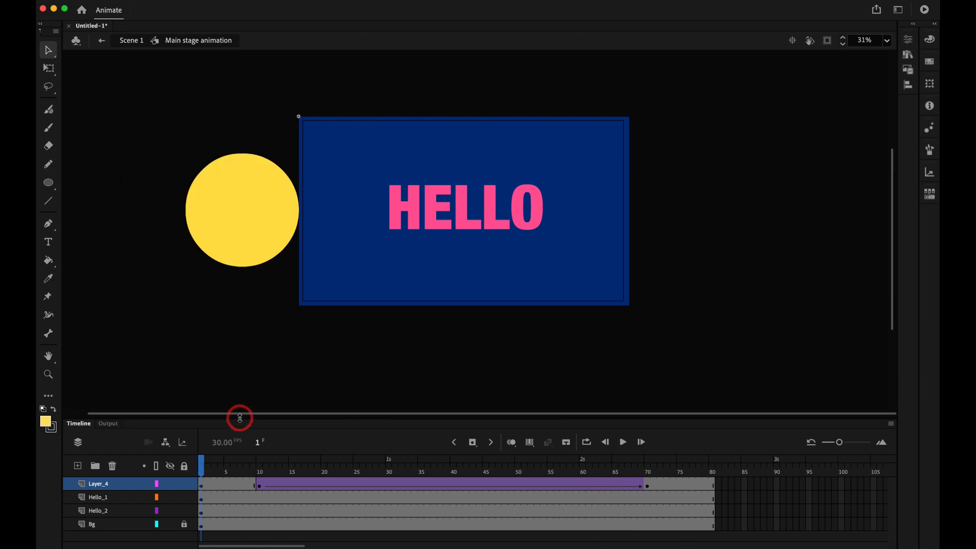
# Create a new Full HD document of 1920 × 1080 at 30 fps and fit its stage in the window.
pyautogui.press('super+n')
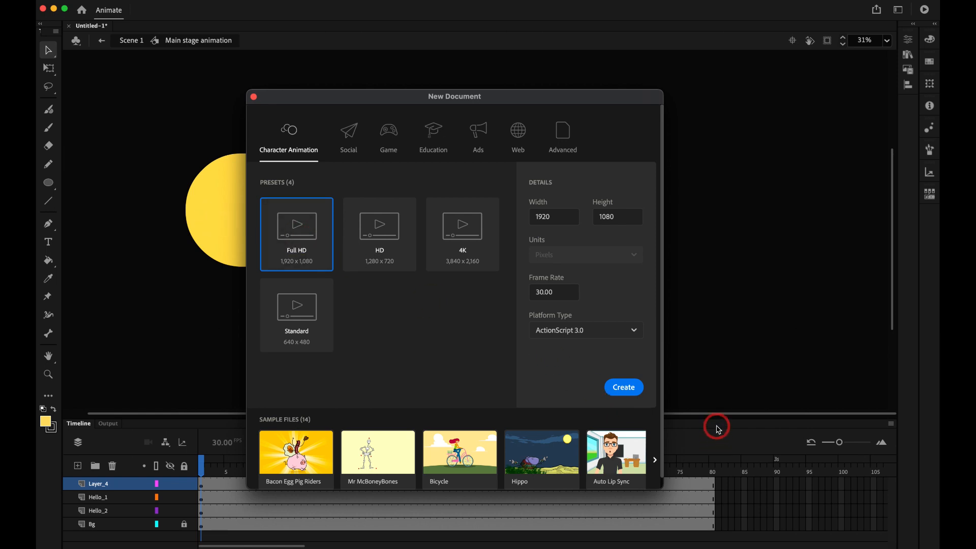
pyautogui.doubleClick(288, 314)
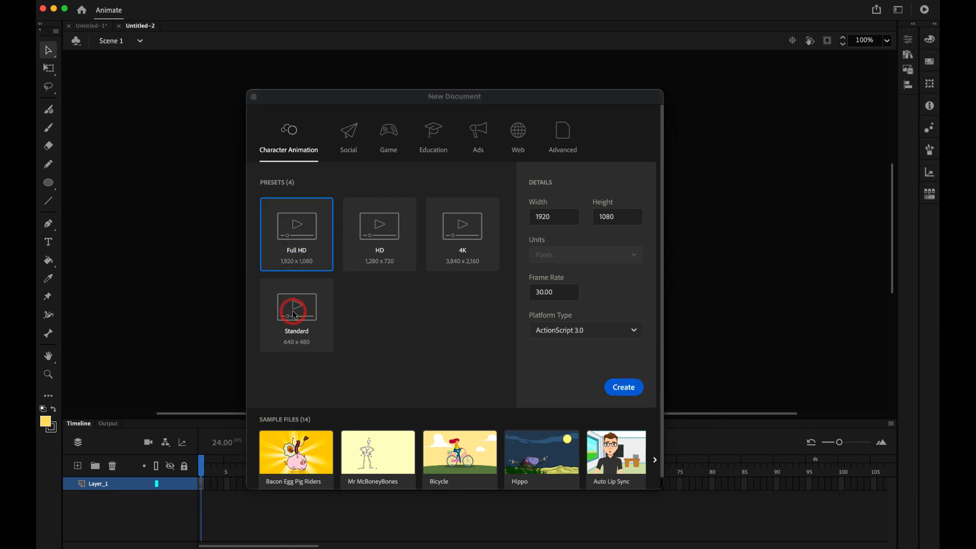
pyautogui.press('super+2')
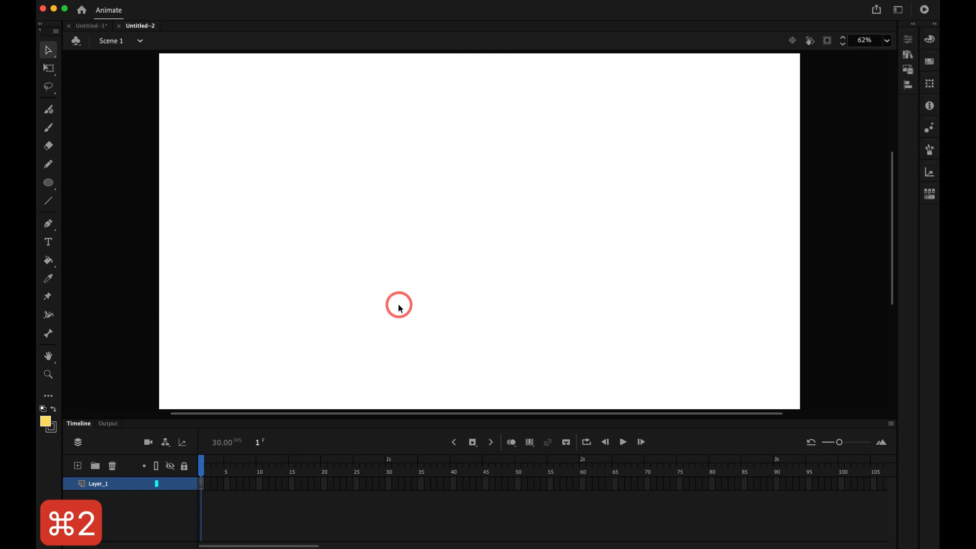
# Draw a yellow circle near the middle of the stage on Layer_1 and select its fill and outline.
pyautogui.press('o')
pyautogui.moveTo(346, 184); pyautogui.dragTo(477, 314)
pyautogui.press('v')
pyautogui.doubleClick(424, 276)
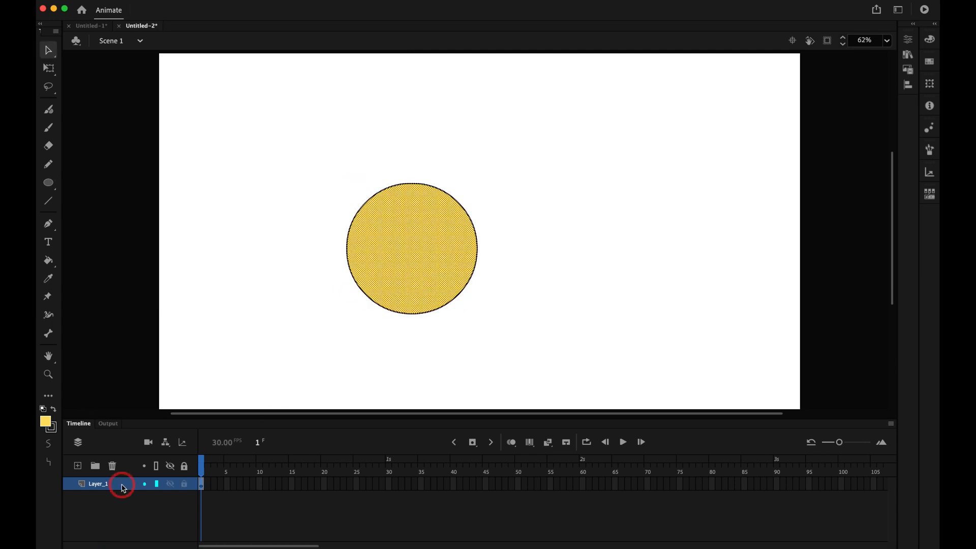
# Add a layer above Layer_1 and draw a blue #1A61C8 rectangle on it that overlaps the circle's left part.
pyautogui.click(78, 465)
pyautogui.press('r')
pyautogui.click(930, 40)
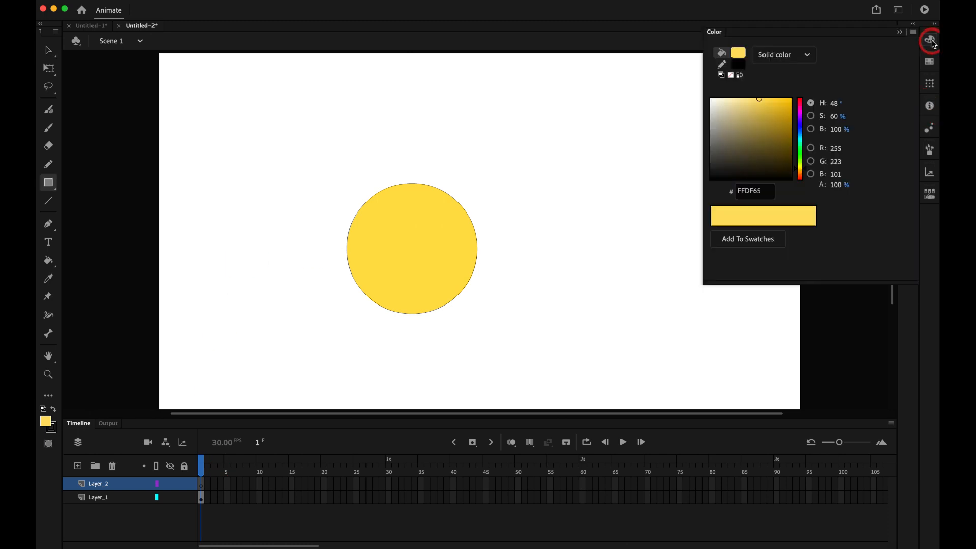
pyautogui.click(800, 133)
pyautogui.moveTo(780, 122); pyautogui.dragTo(782, 116)
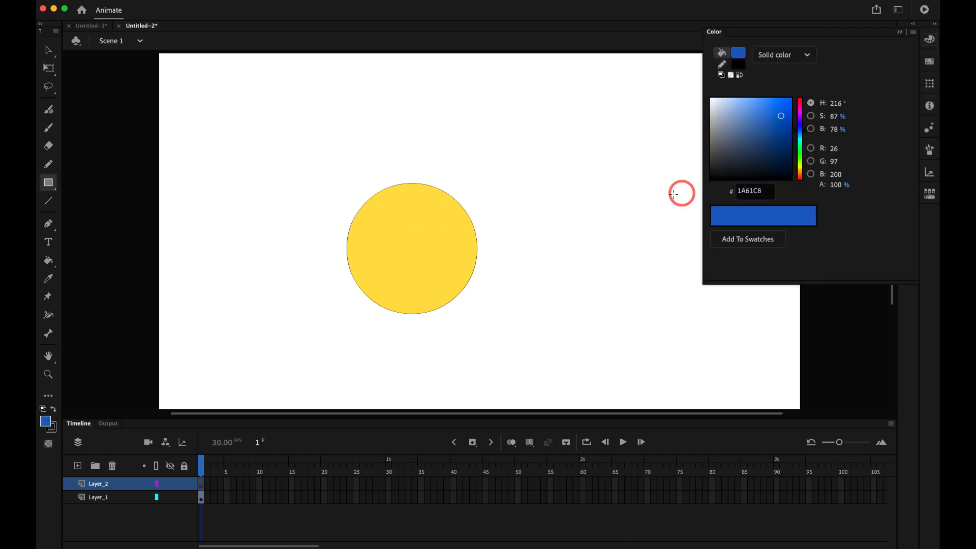
pyautogui.click(609, 181)
pyautogui.moveTo(232, 203); pyautogui.dragTo(400, 297)
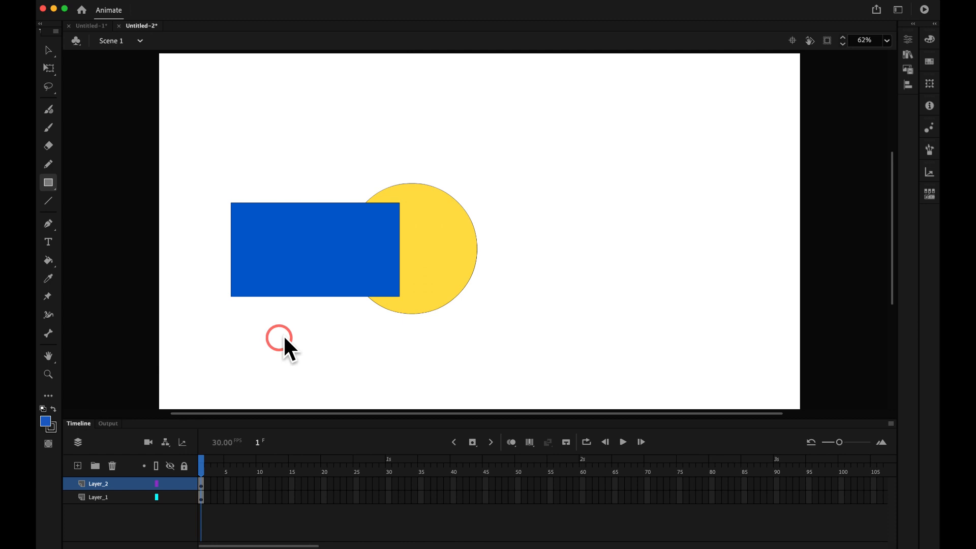
# Extend the frames of both layers to frame 25 and return to frame 1.
pyautogui.moveTo(420, 484); pyautogui.dragTo(335, 500)
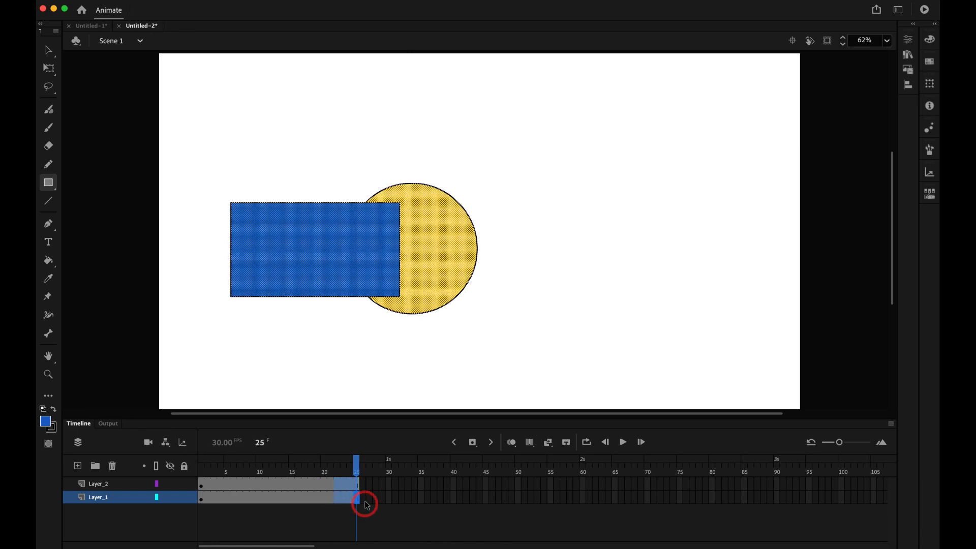
pyautogui.moveTo(255, 476); pyautogui.dragTo(191, 478)
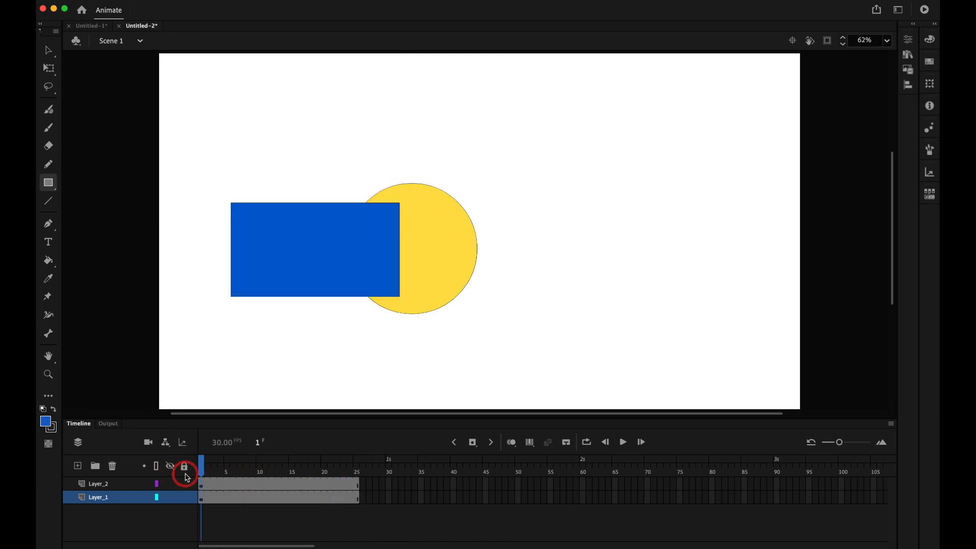
# Try Layer_2's blue rectangle as a mask for the circle on Layer_1, and undo the mask.
pyautogui.click(186, 483)
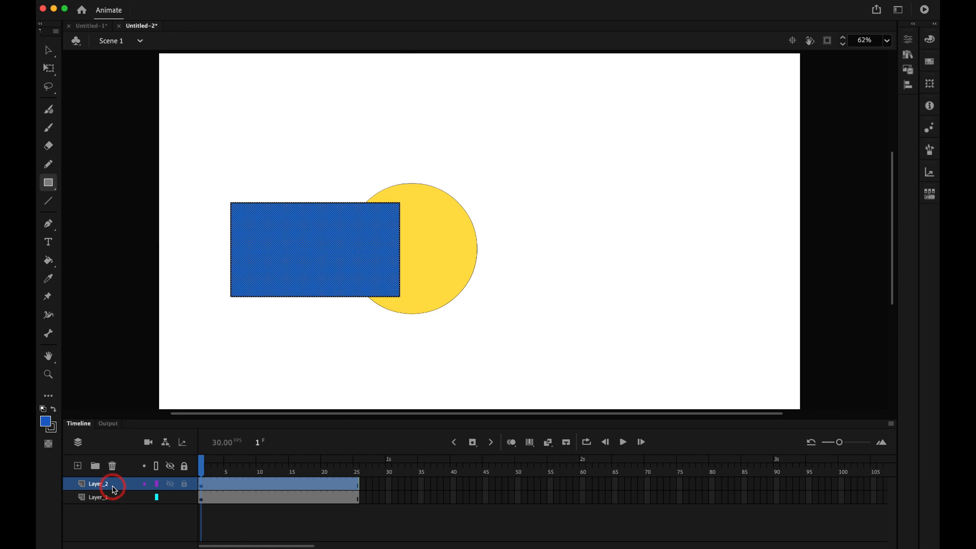
pyautogui.rightClick(114, 490)
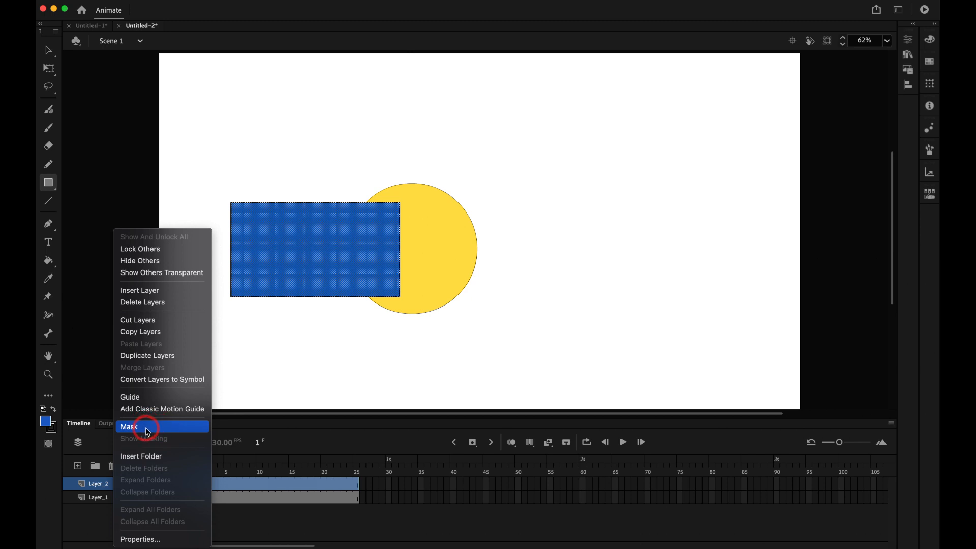
pyautogui.click(147, 432)
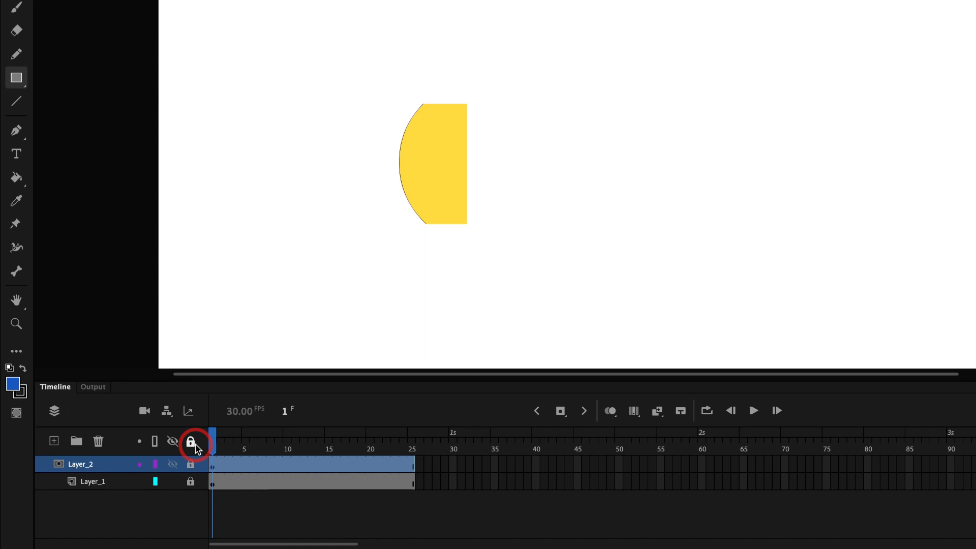
pyautogui.click(197, 445)
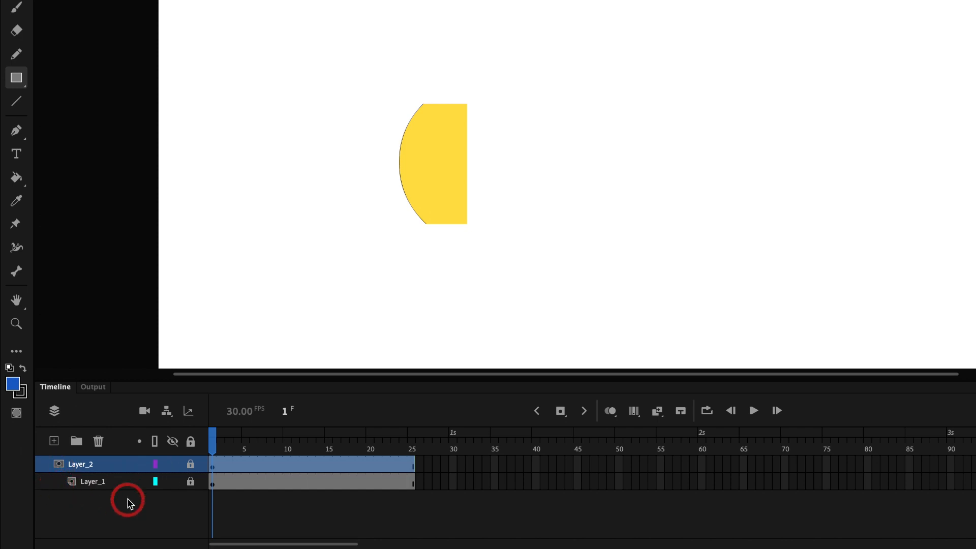
pyautogui.press('super+z')
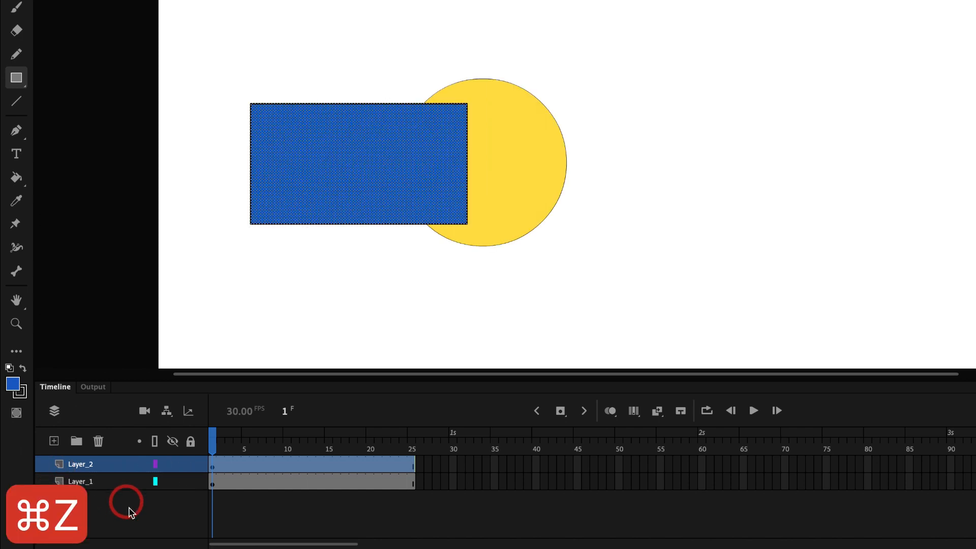
pyautogui.click(118, 516)
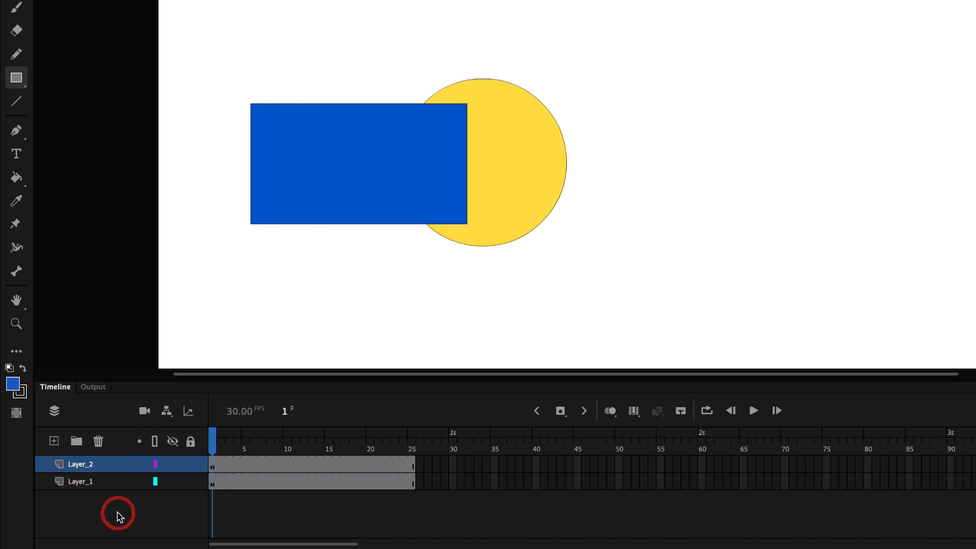
# Make Layer_2 a mask over Layer_1 and toggle each layer's lock to compare the masked and unmasked views.
pyautogui.rightClick(74, 469)
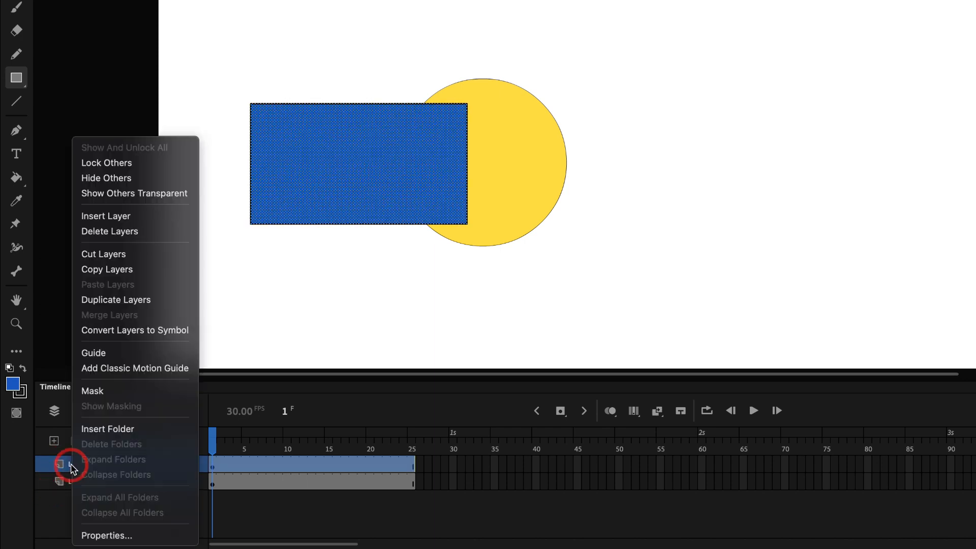
pyautogui.click(120, 394)
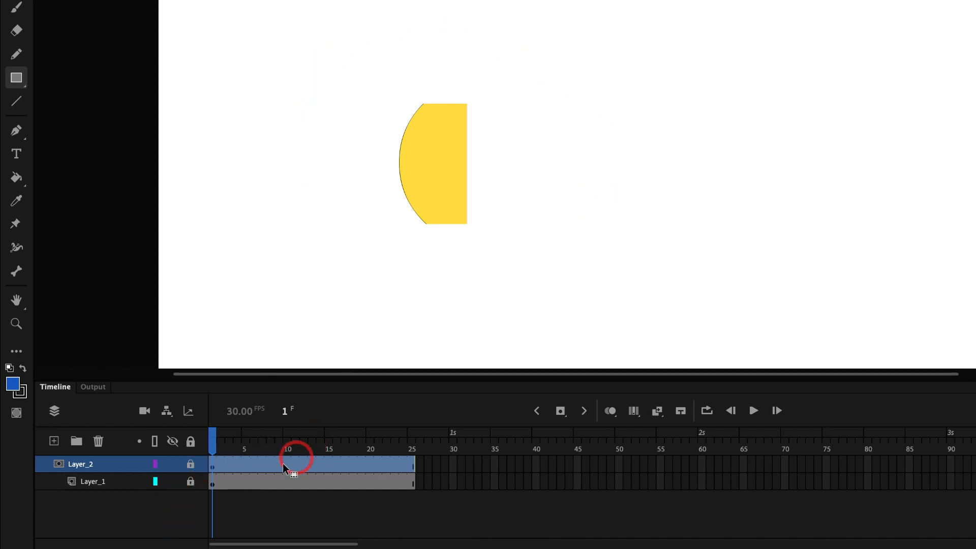
pyautogui.click(191, 469)
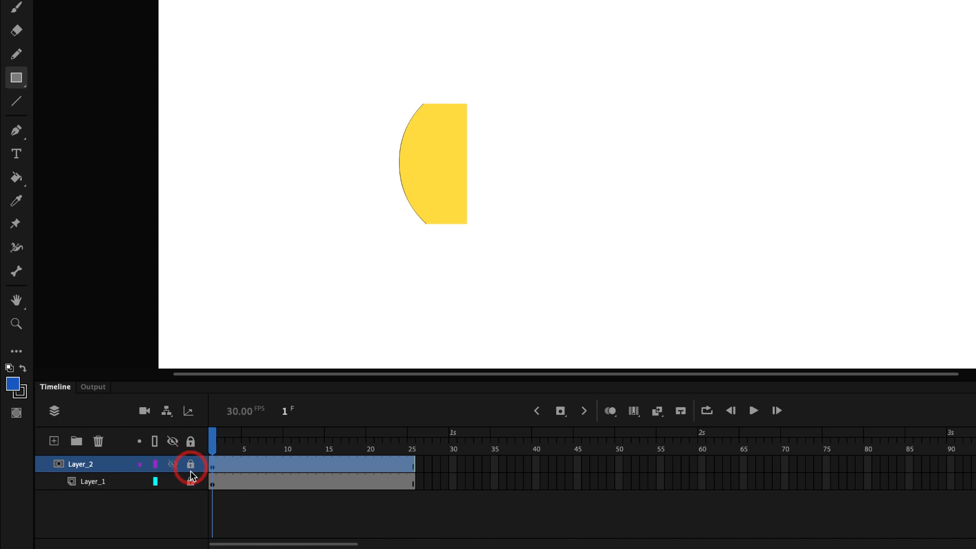
pyautogui.click(193, 466)
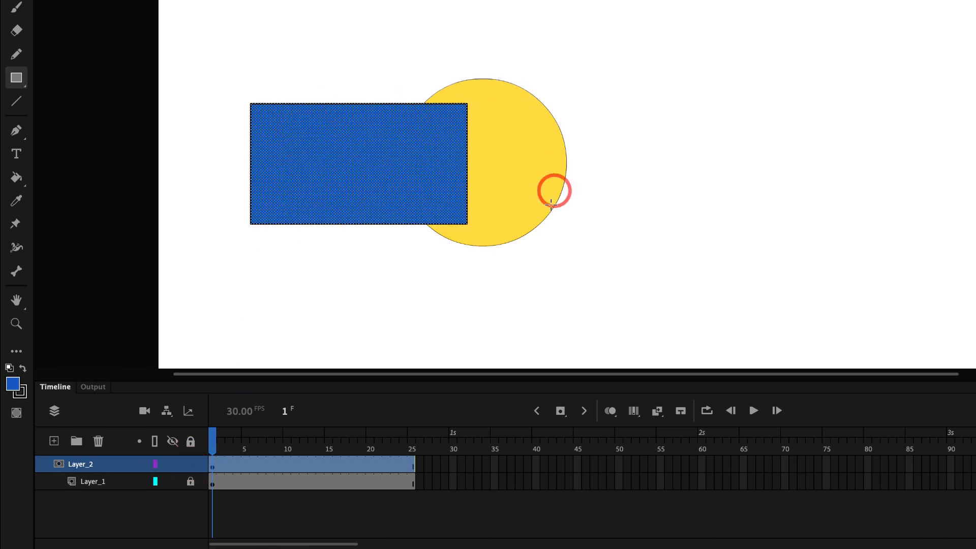
pyautogui.click(191, 464)
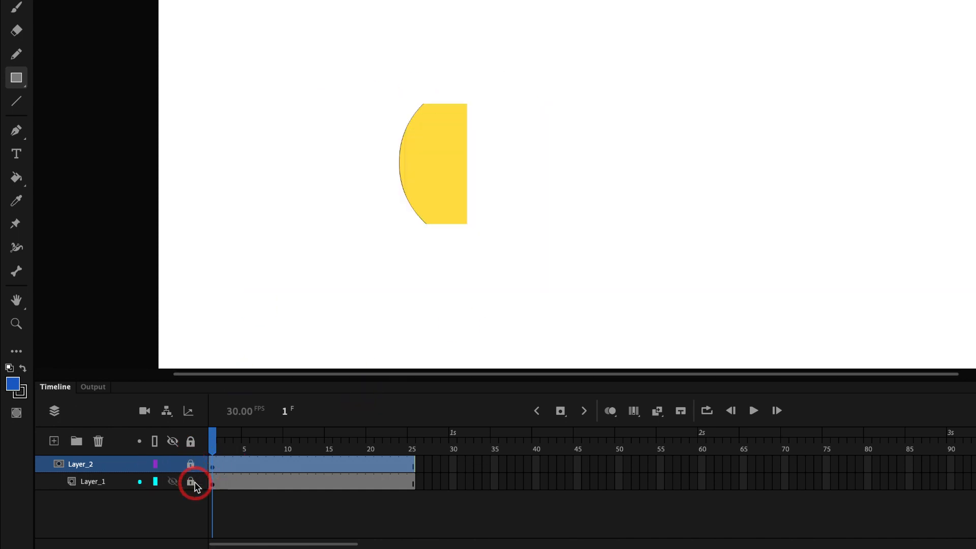
pyautogui.click(193, 484)
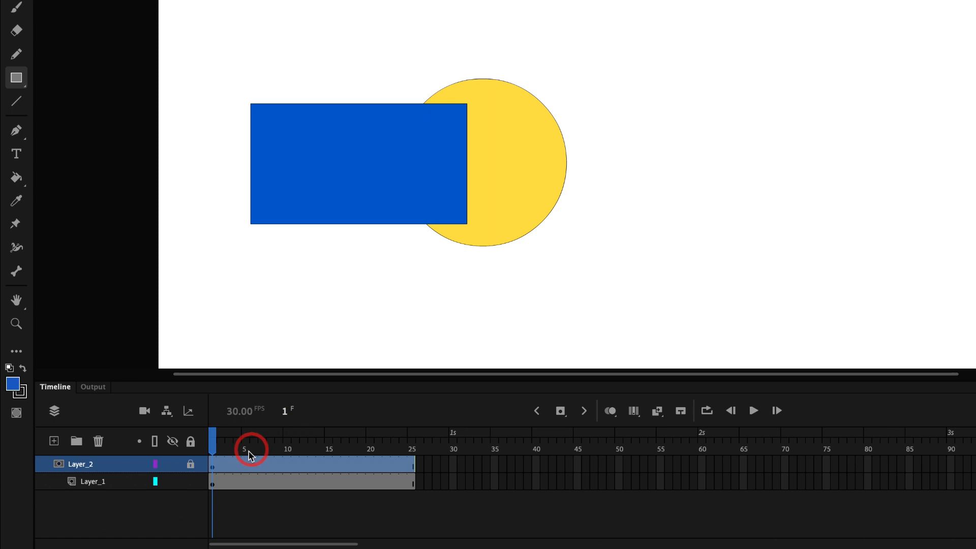
pyautogui.click(193, 484)
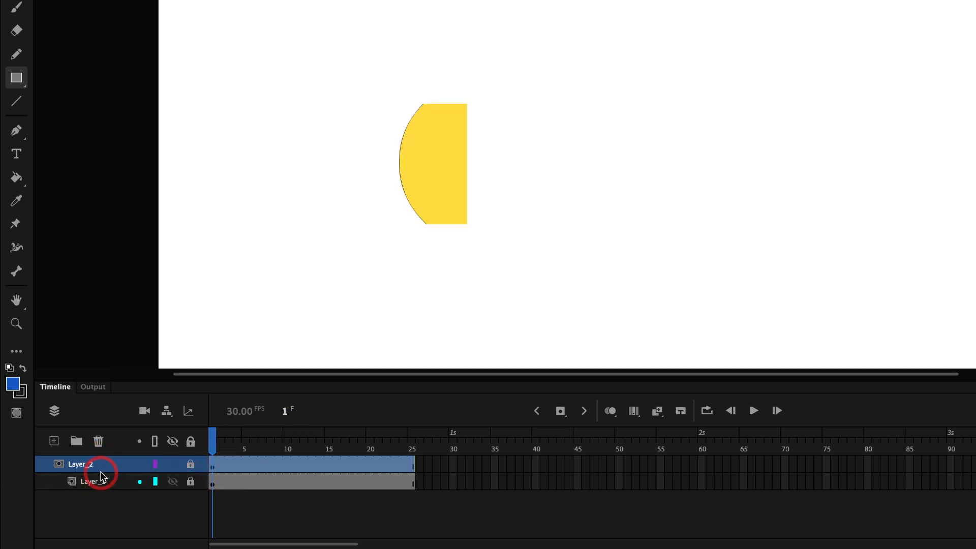
# Add two new layers above Layer_1 inside the Layer_2 mask.
pyautogui.click(96, 481)
pyautogui.click(54, 441)
pyautogui.click(55, 441)
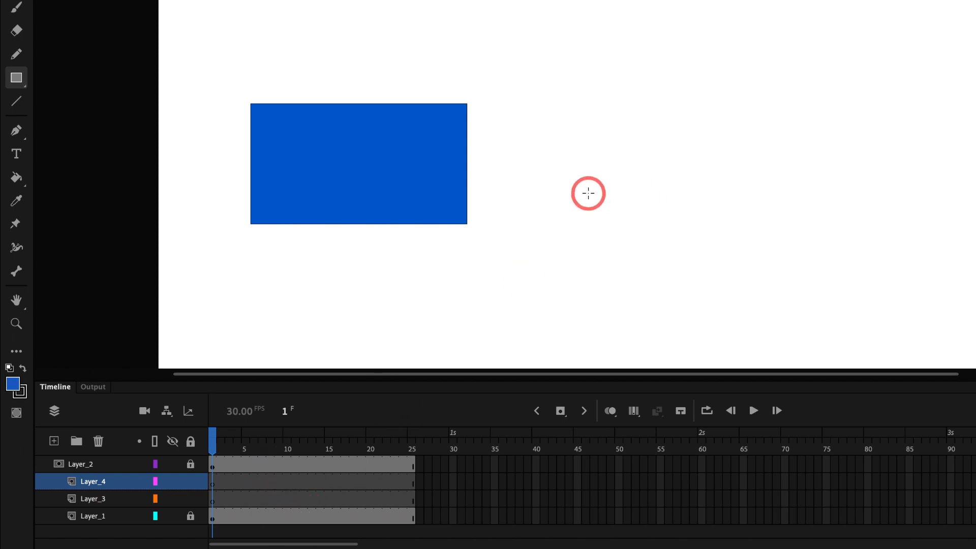
# Brush several freehand strokes on Layer_4 around and across the rectangle, and recolor them red #C81A1A.
pyautogui.press('b')
pyautogui.moveTo(518, 10)
pyautogui.mouseDown()
pyautogui.moveTo(525, 58)
pyautogui.moveTo(507, 153)
pyautogui.mouseUp()
pyautogui.moveTo(394, 33)
pyautogui.mouseDown()
pyautogui.moveTo(398, 80)
pyautogui.moveTo(500, 189)
pyautogui.mouseUp()
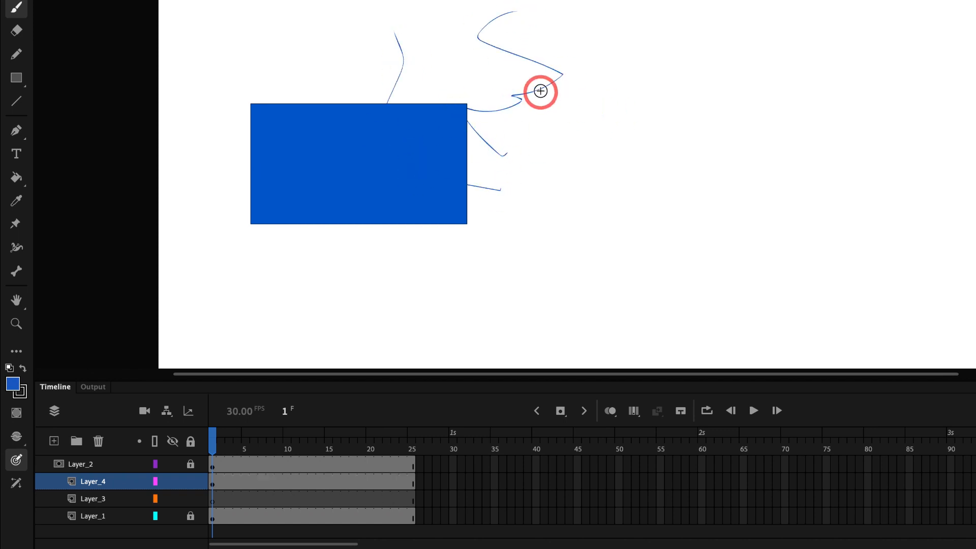
pyautogui.press('super+a')
pyautogui.click(930, 40)
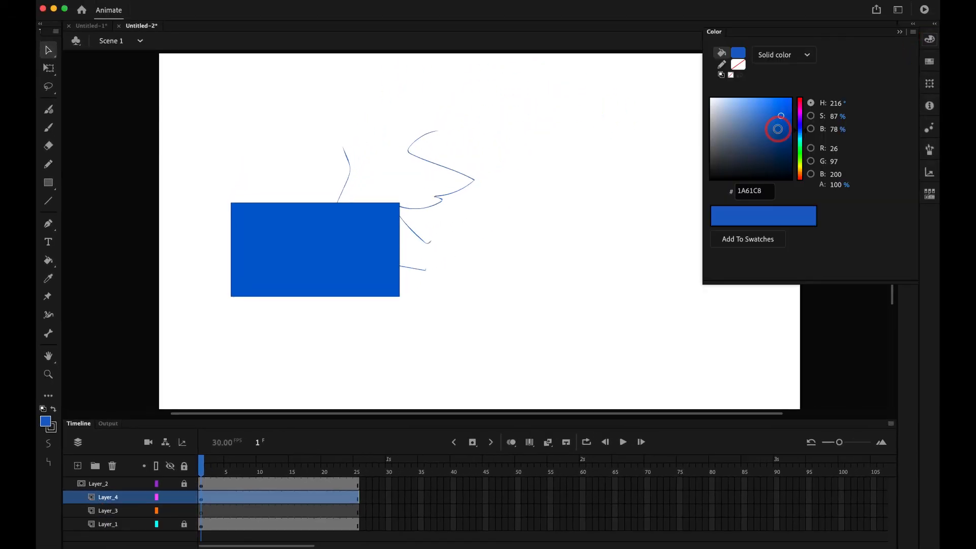
pyautogui.click(806, 114)
pyautogui.click(473, 273)
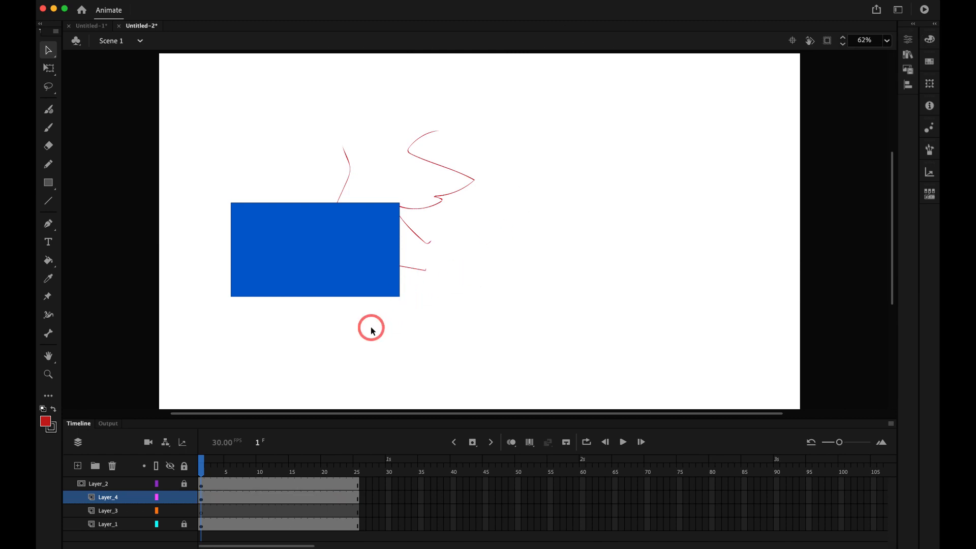
# Brush wavy strokes on Layer_3 across the circle and recolor them dark green #0D5B48.
pyautogui.click(206, 507)
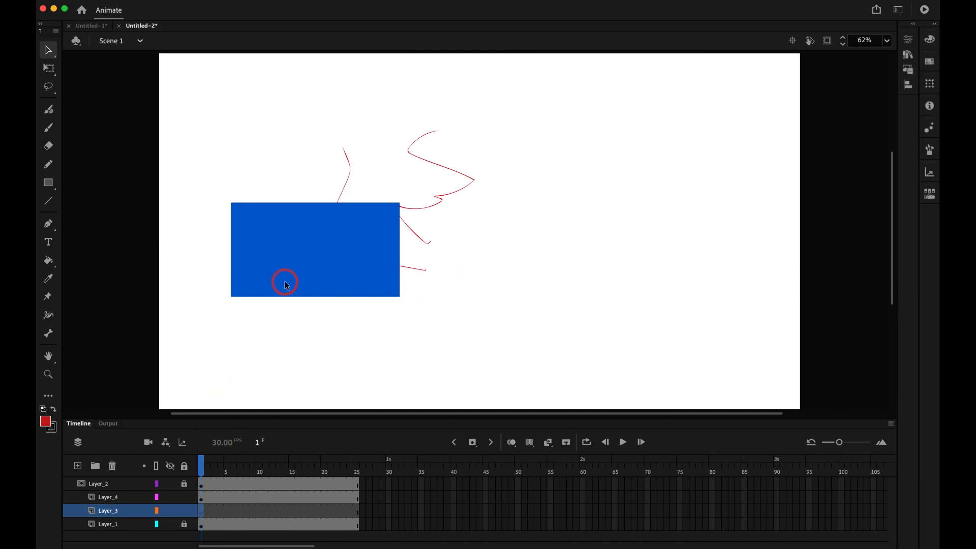
pyautogui.press('b')
pyautogui.moveTo(525, 231)
pyautogui.mouseDown()
pyautogui.moveTo(489, 240)
pyautogui.moveTo(371, 229)
pyautogui.moveTo(436, 255)
pyautogui.moveTo(527, 235)
pyautogui.moveTo(496, 261)
pyautogui.mouseUp()
pyautogui.click(214, 510)
pyautogui.click(202, 512)
pyautogui.click(931, 39)
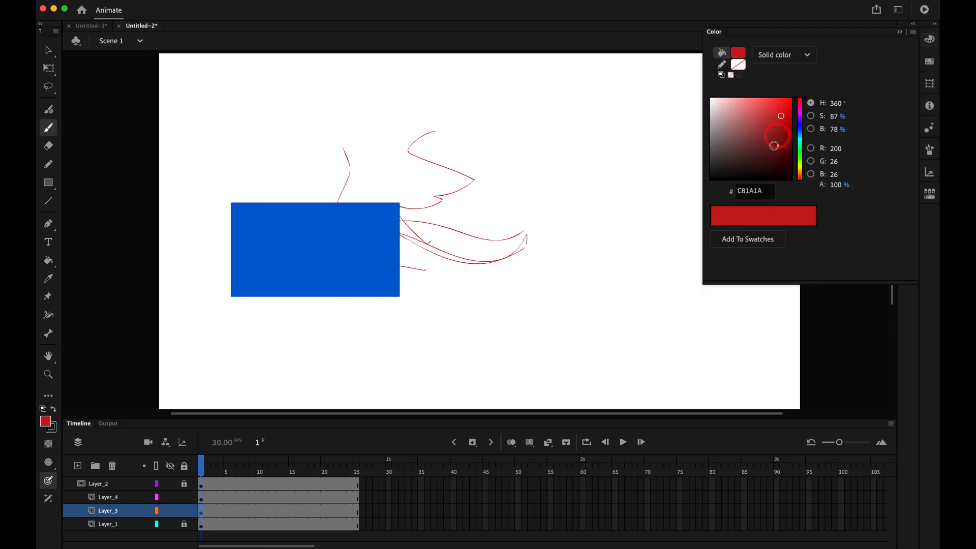
pyautogui.click(799, 142)
pyautogui.click(777, 146)
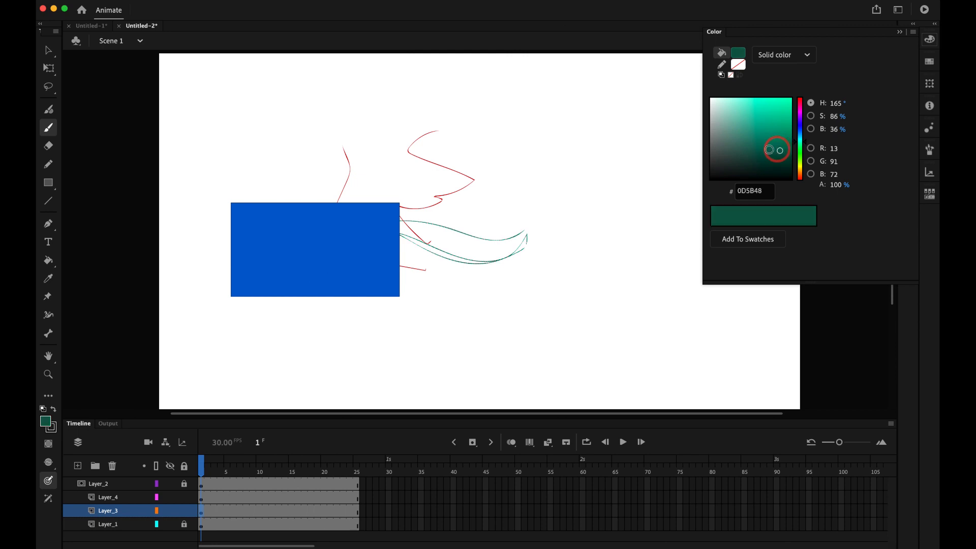
pyautogui.click(575, 201)
# Lock all layers to preview the mask on every masked layer, and unlock Layer_2 and Layer_4 again.
pyautogui.click(129, 510)
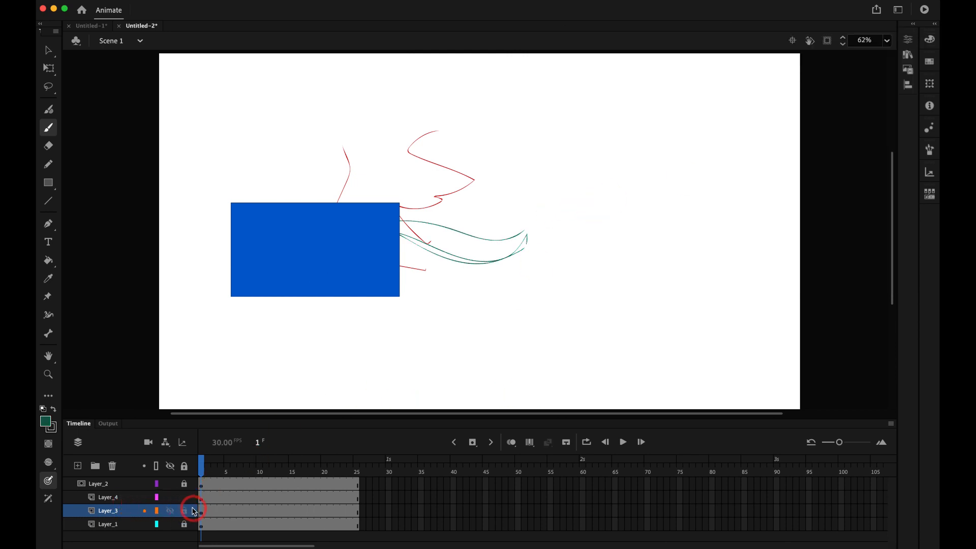
pyautogui.click(185, 466)
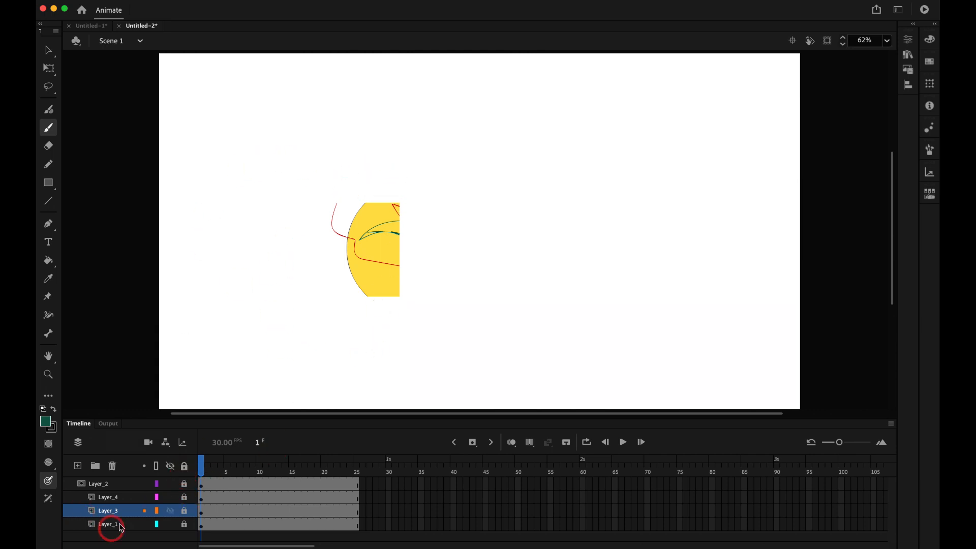
pyautogui.click(184, 512)
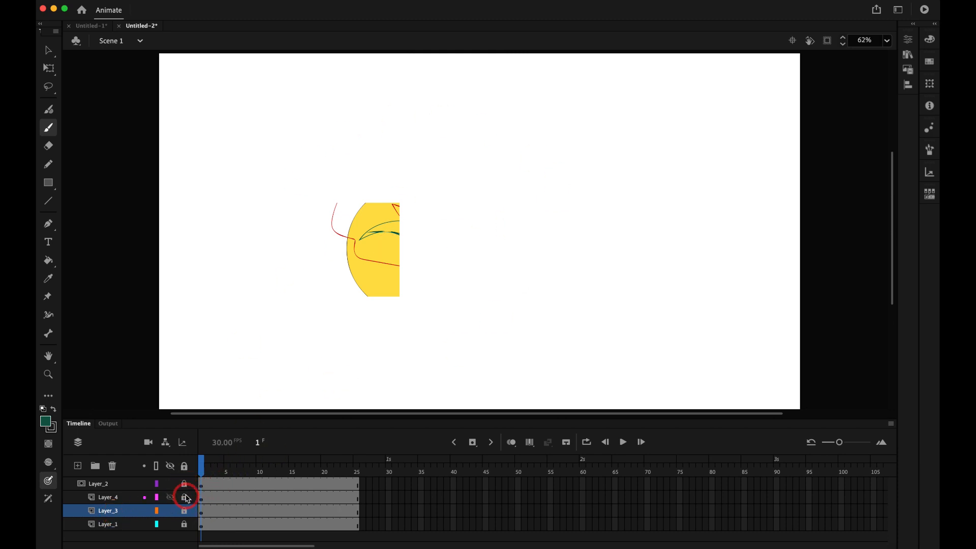
pyautogui.click(184, 498)
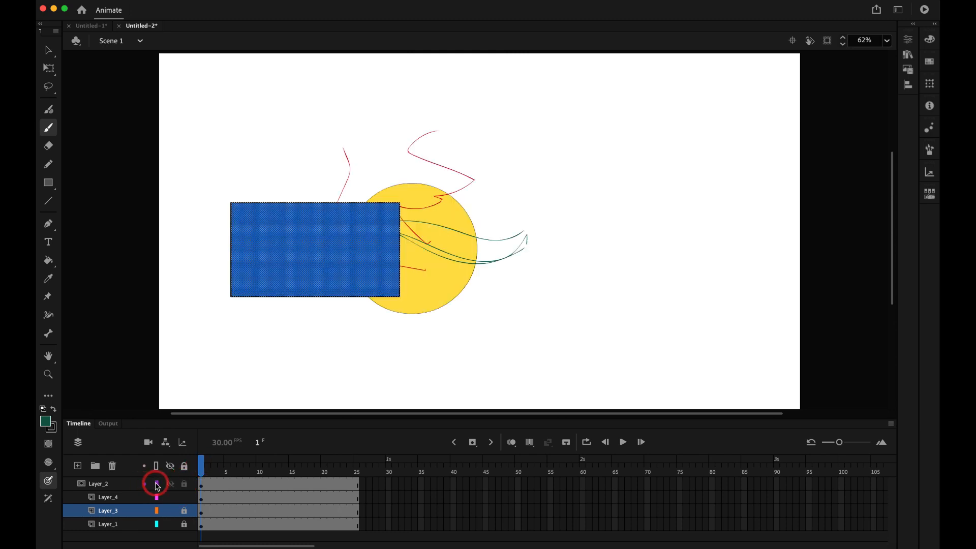
# With Layer_2 shown as outlines, draw a dark green oval on it over the circle's upper-right edge, and restore the filled display.
pyautogui.click(157, 485)
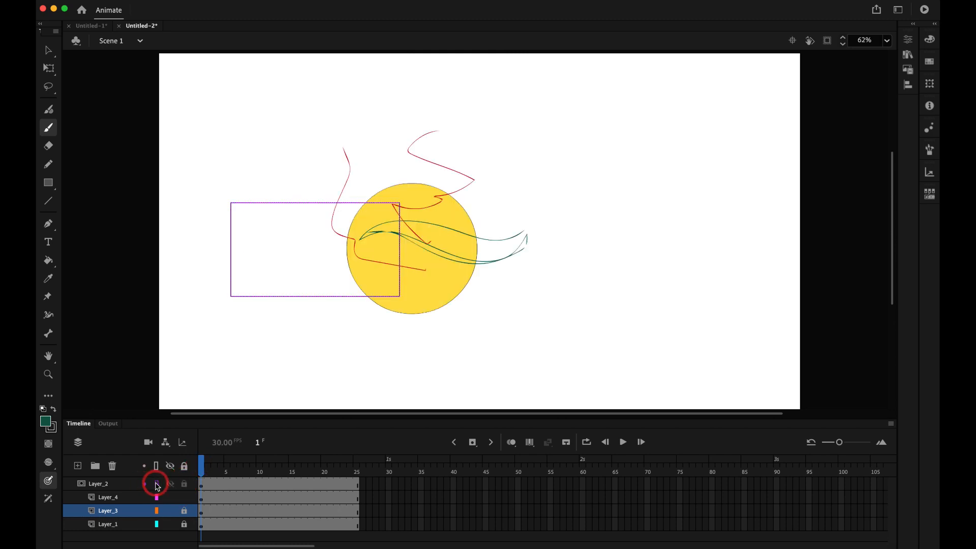
pyautogui.click(183, 511)
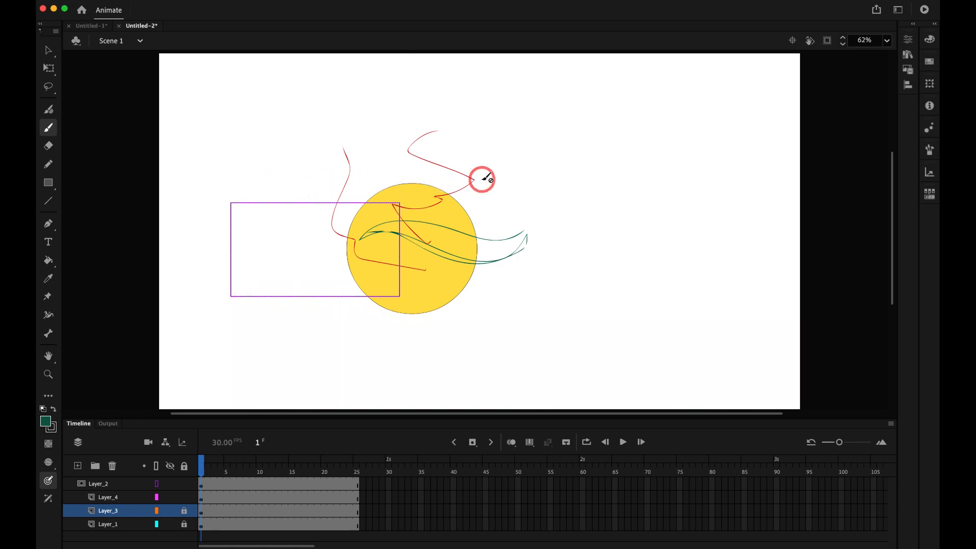
pyautogui.hscroll(2, 487, 178)
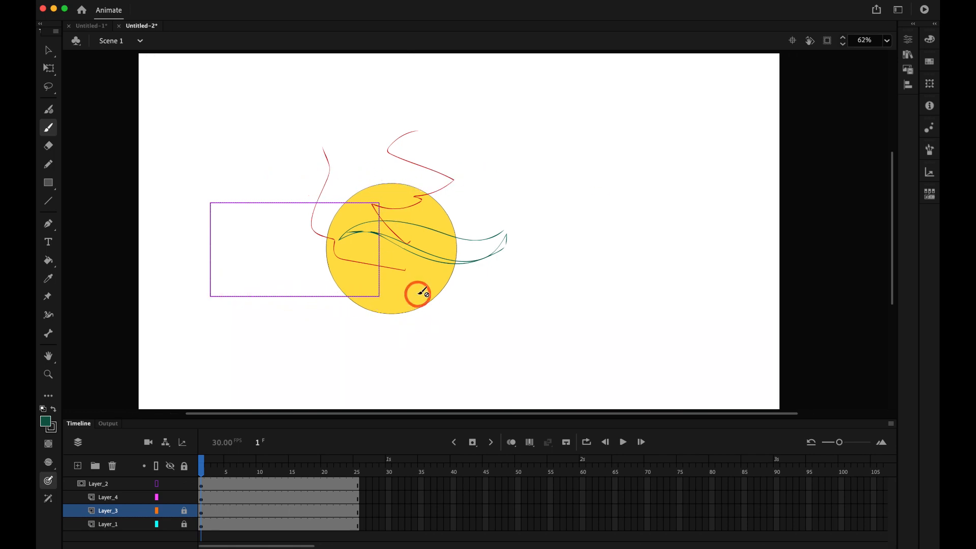
pyautogui.press('o')
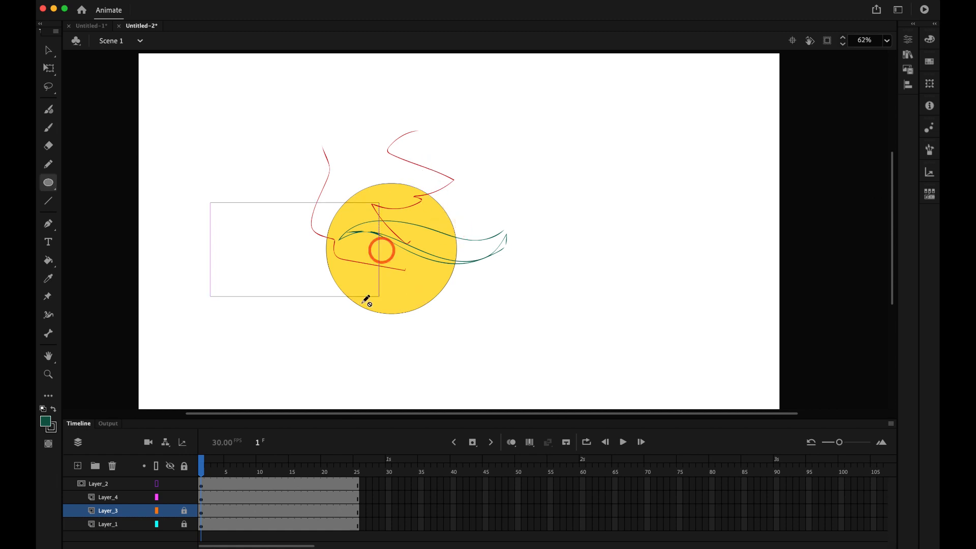
pyautogui.click(209, 486)
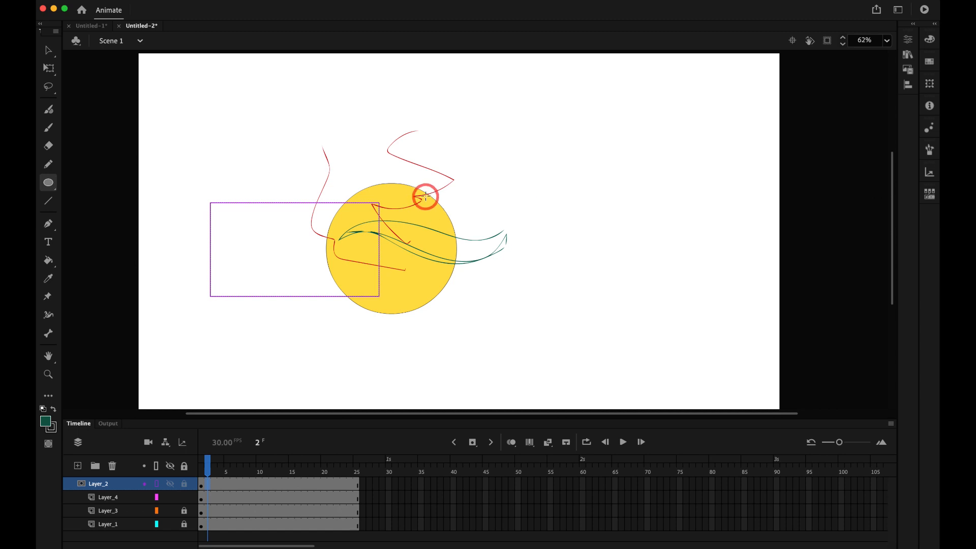
pyautogui.moveTo(411, 163); pyautogui.dragTo(509, 224)
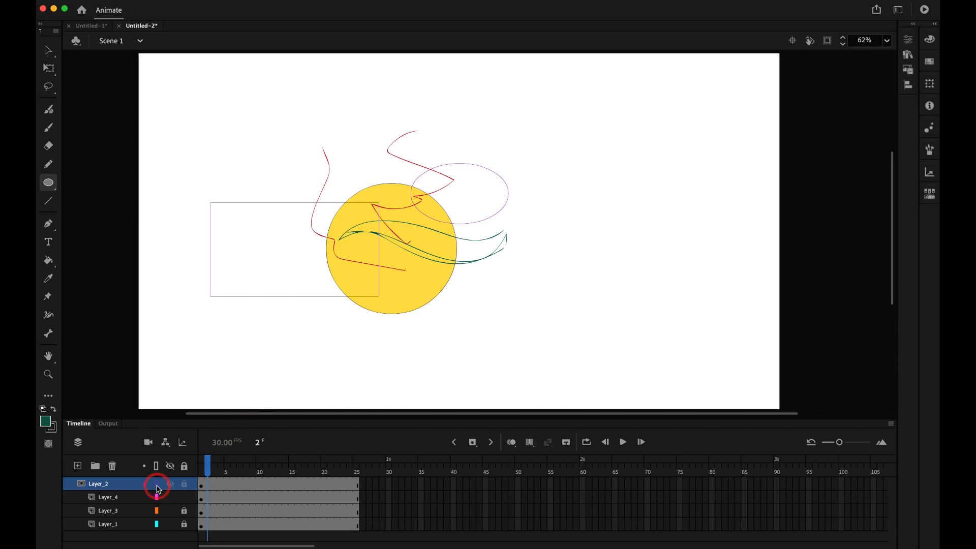
pyautogui.click(156, 489)
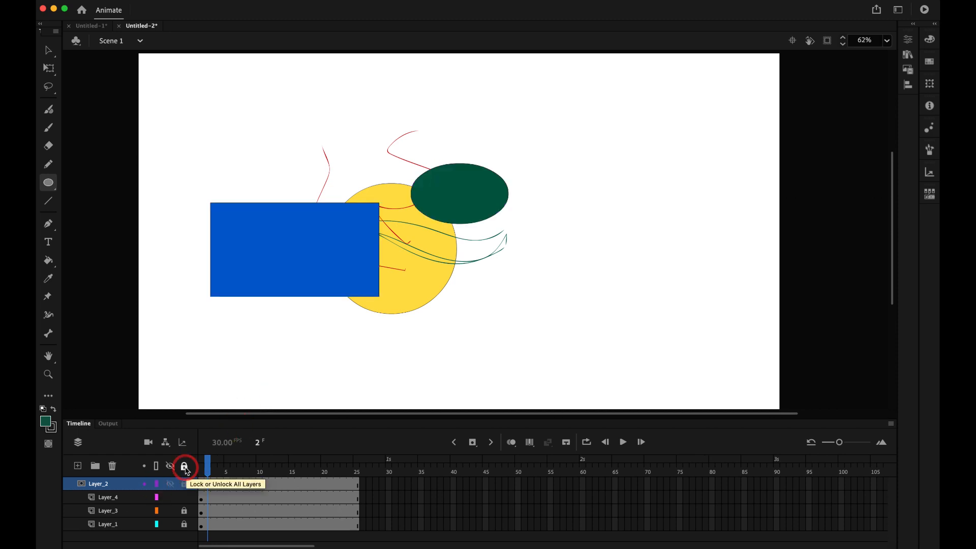
# Lock all layers to preview the mask formed by the rectangle and oval, and unlock Layer_2.
pyautogui.click(186, 468)
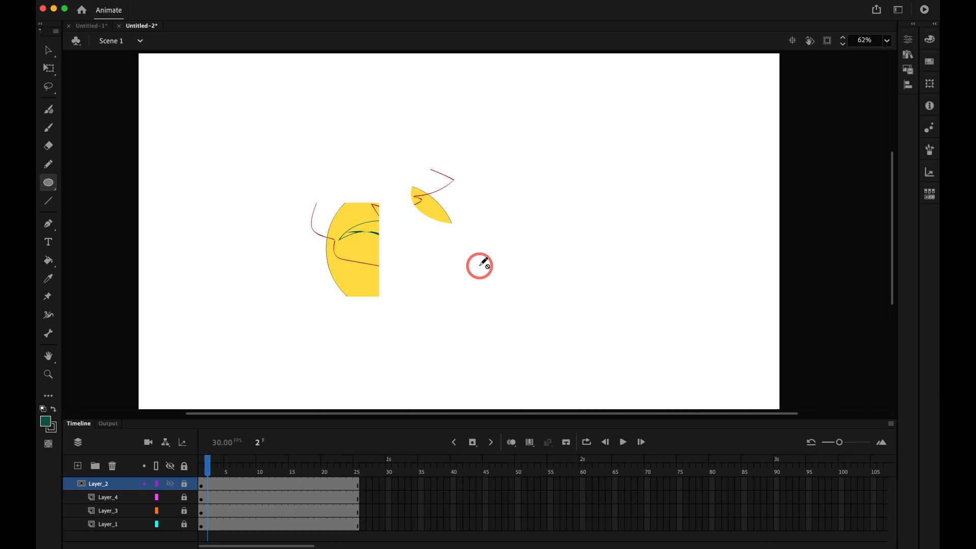
pyautogui.click(185, 484)
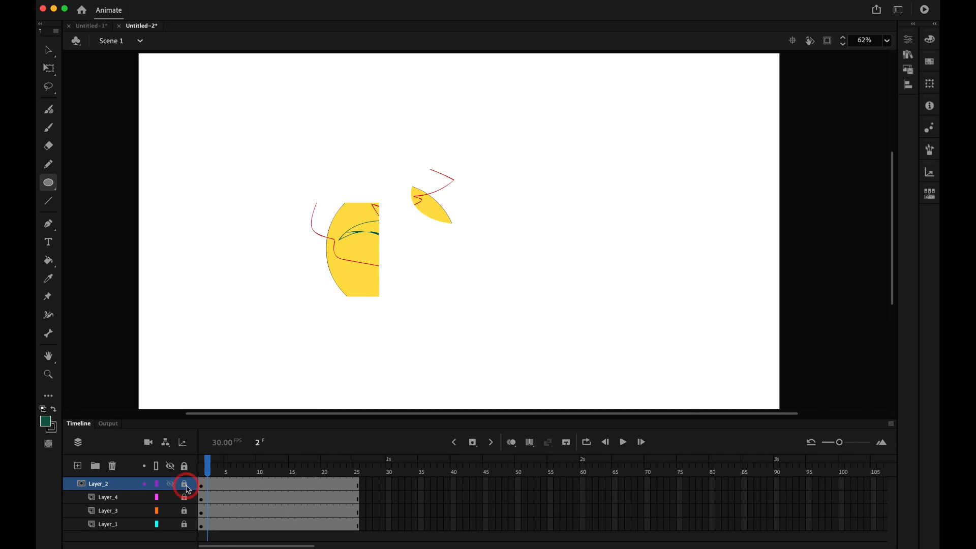
pyautogui.click(186, 487)
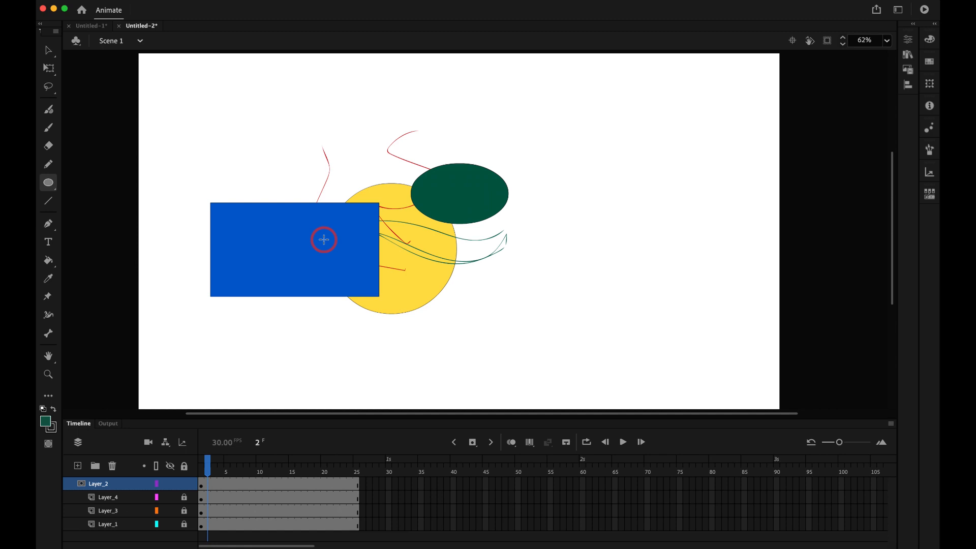
pyautogui.hscroll(-3, 460, 197)
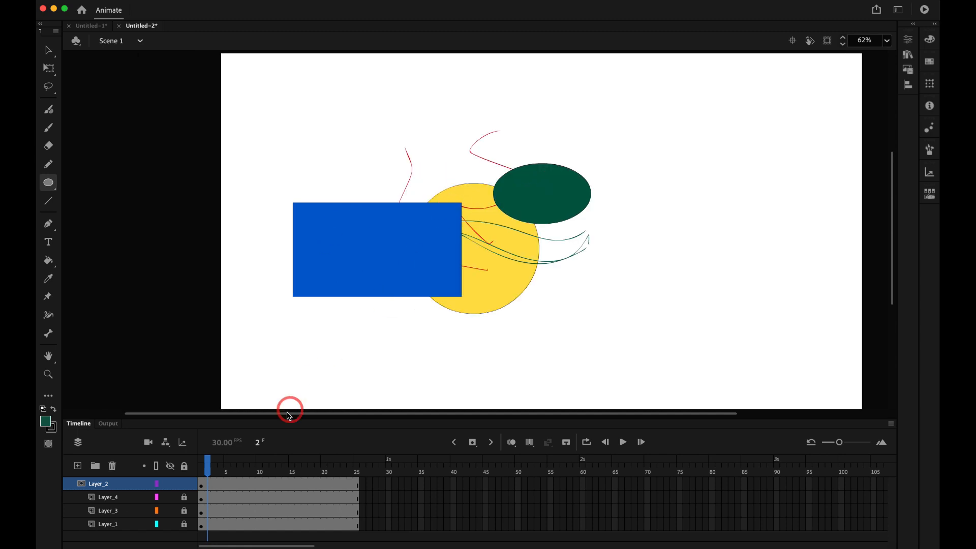
# Select the rectangle and oval on frame 1 of Layer_2, preview their mask once more, and group them.
pyautogui.click(201, 486)
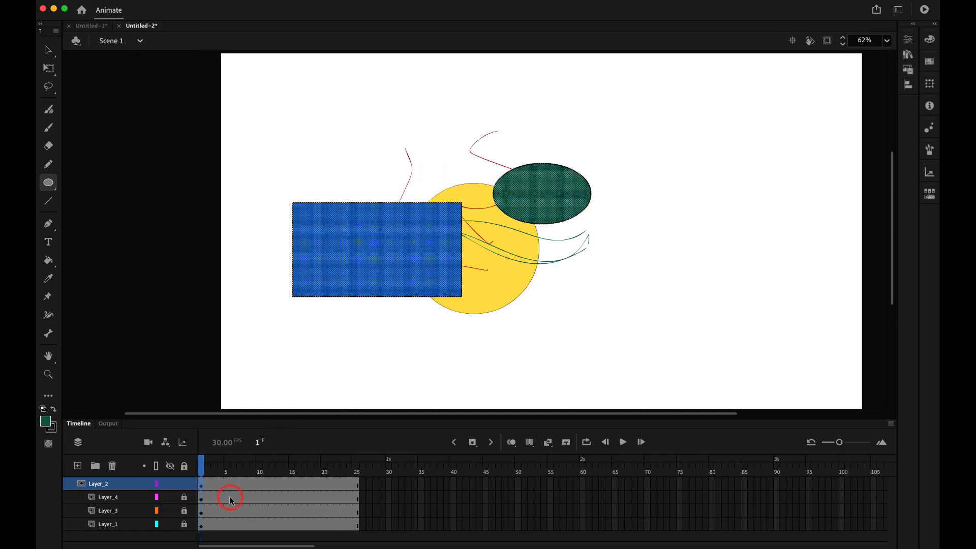
pyautogui.click(908, 40)
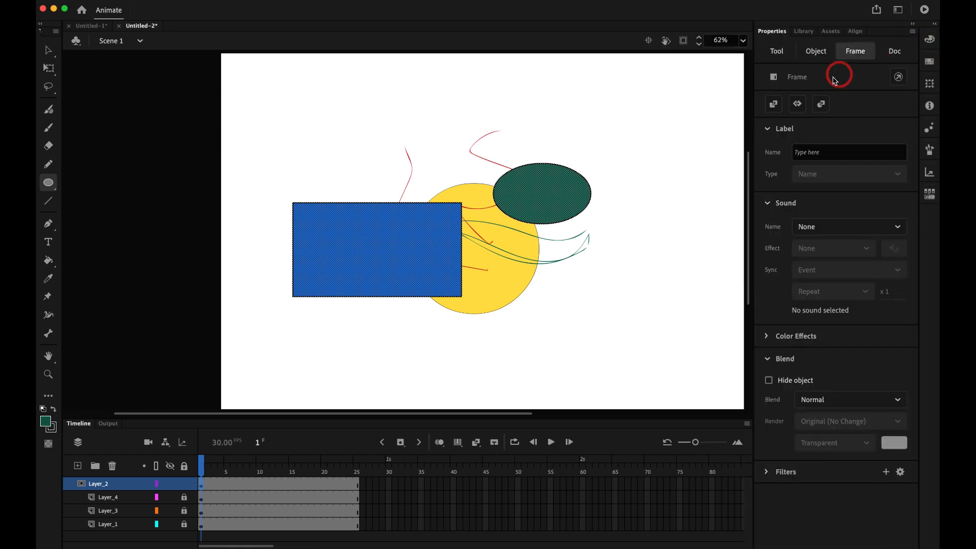
pyautogui.moveTo(579, 250); pyautogui.dragTo(483, 255)
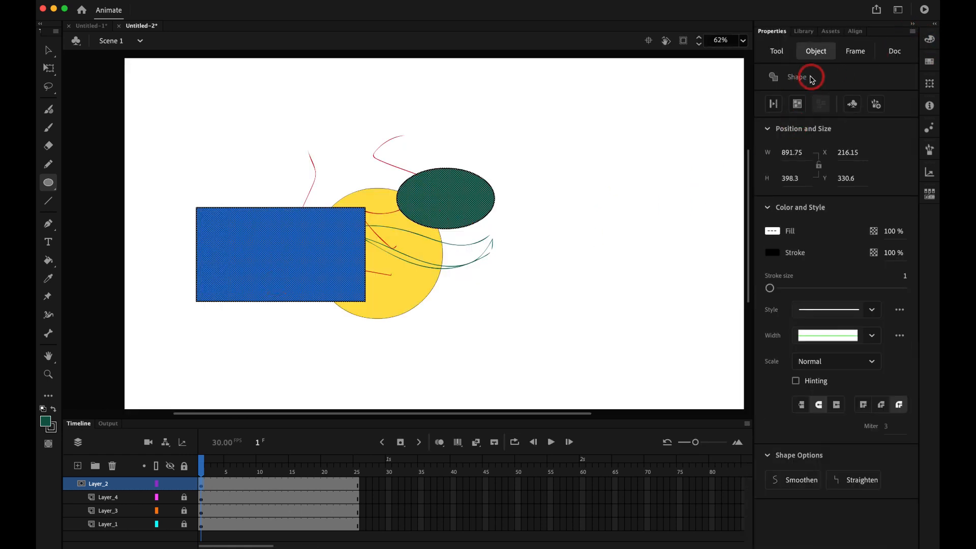
pyautogui.click(184, 484)
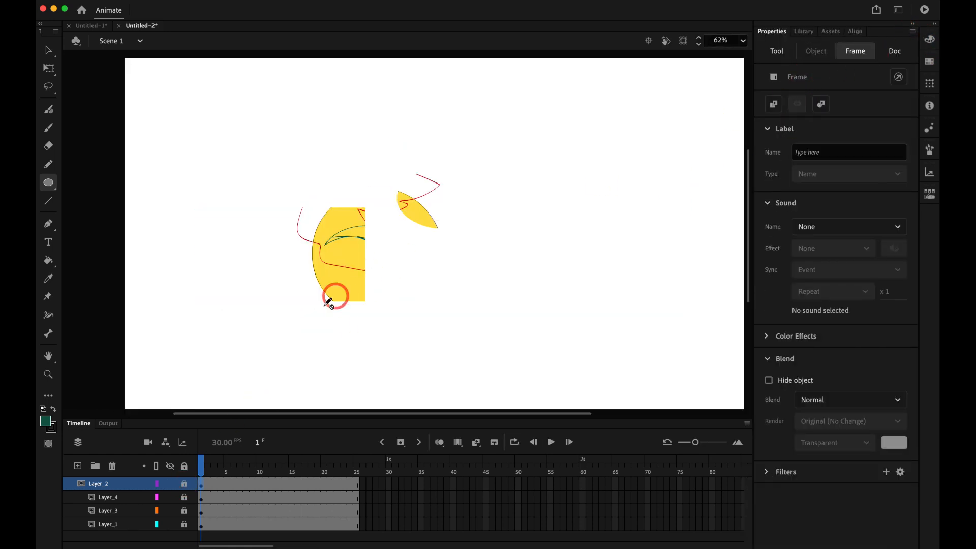
pyautogui.click(184, 483)
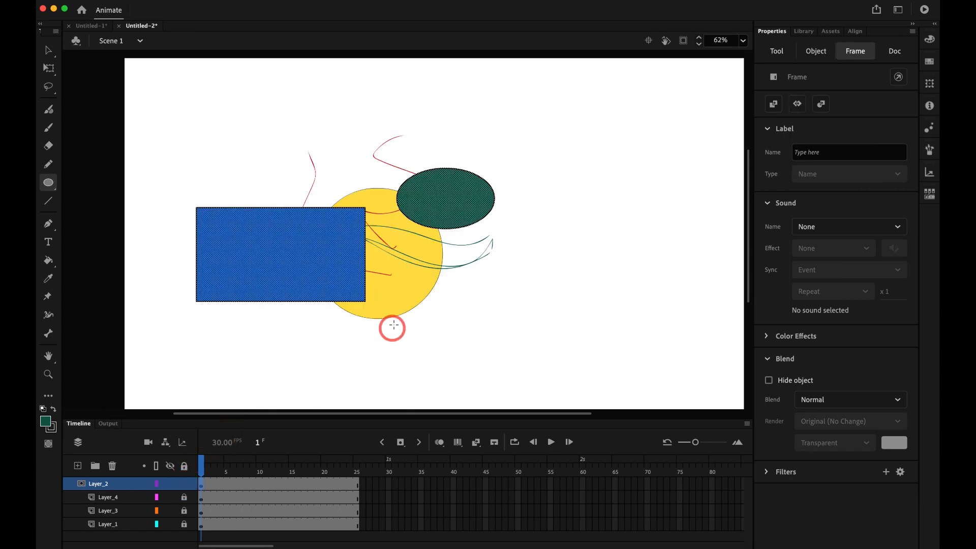
pyautogui.press('super+g')
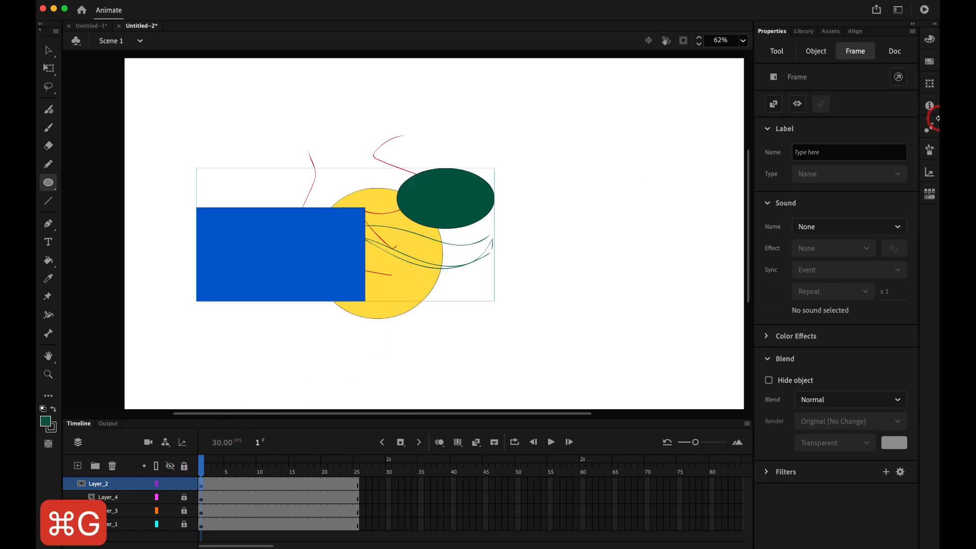
# Convert the rectangle-and-oval group on Layer_2 to the graphic symbol Symbol 1, previewing the mask before and after the conversion.
pyautogui.click(185, 484)
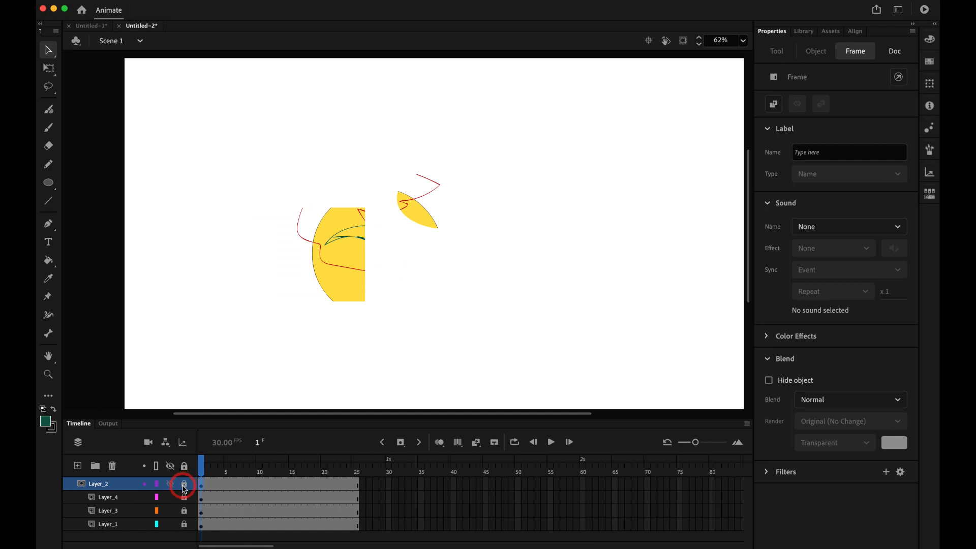
pyautogui.click(185, 486)
pyautogui.click(286, 323)
pyautogui.click(292, 275)
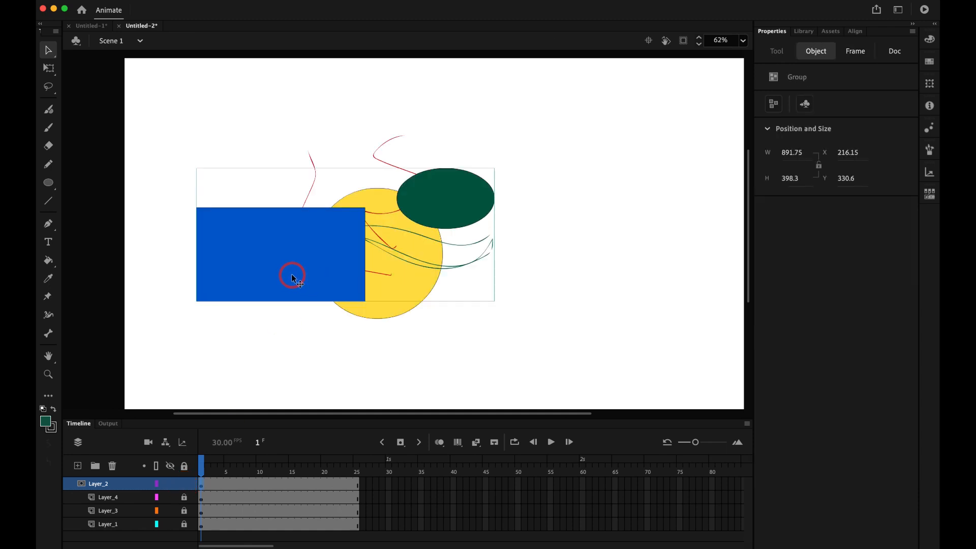
pyautogui.press('F8')
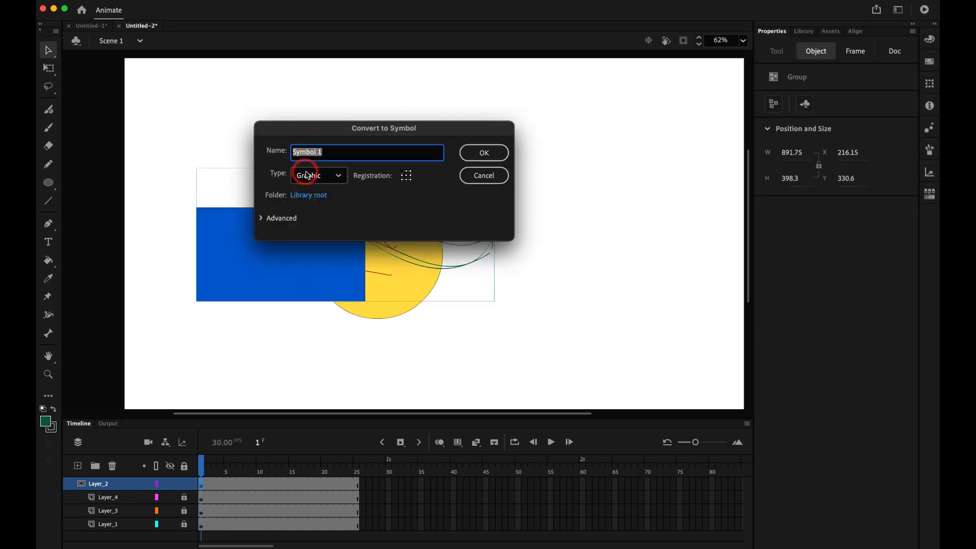
pyautogui.click(468, 153)
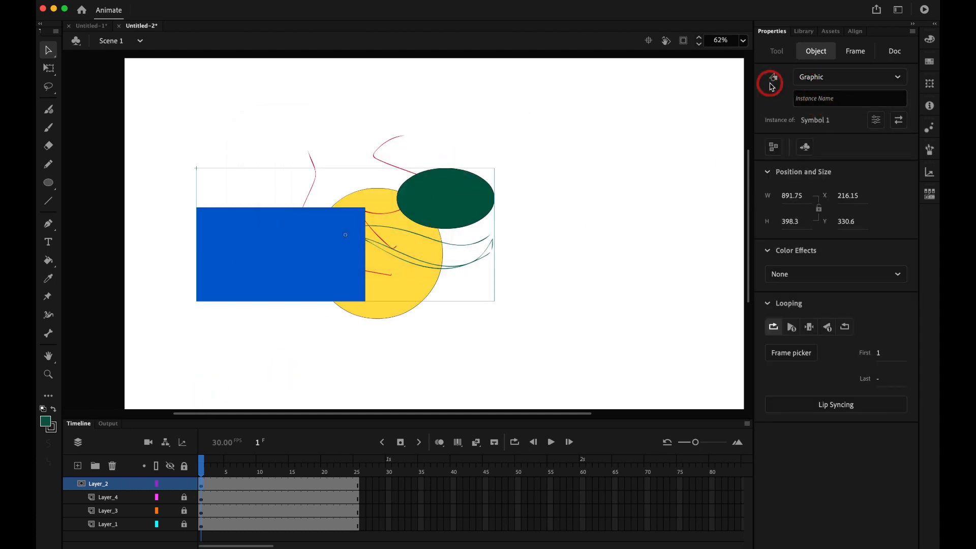
pyautogui.click(184, 483)
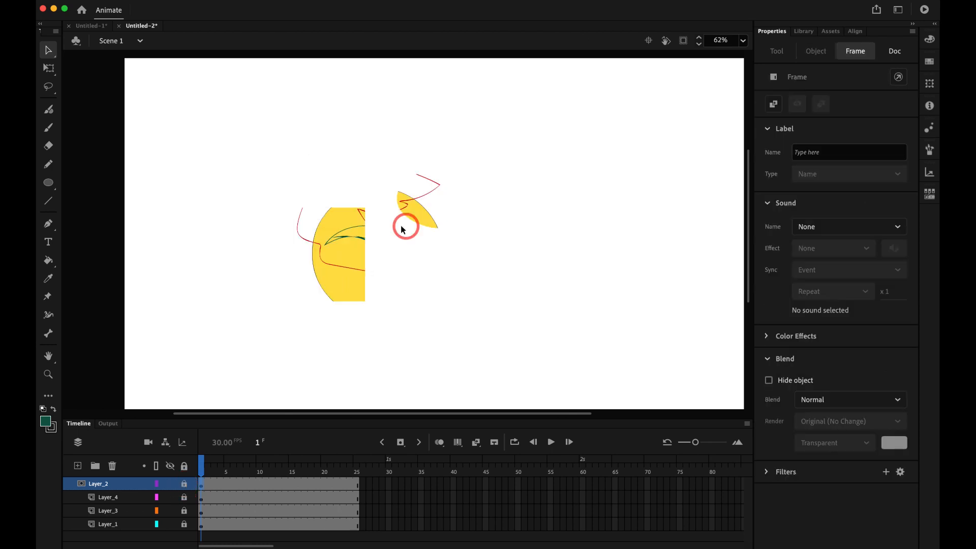
pyautogui.click(184, 486)
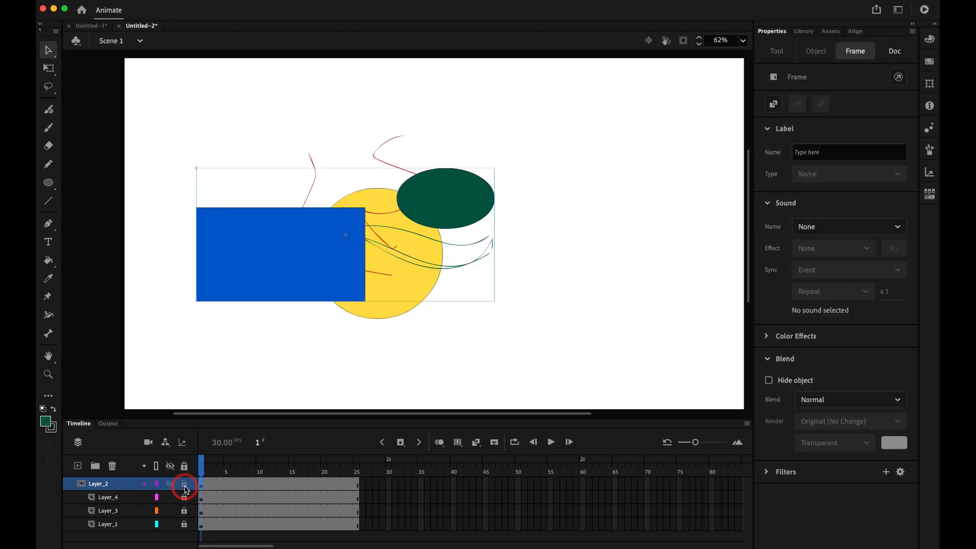
# Insert a keyframe at frame 25 of Layer_2, rotate the mask symbol about a quarter turn counterclockwise, and move it down over the circle.
pyautogui.click(356, 504)
pyautogui.press('F6')
pyautogui.press('q')
pyautogui.moveTo(503, 308); pyautogui.dragTo(420, 96)
pyautogui.moveTo(342, 244); pyautogui.dragTo(400, 294)
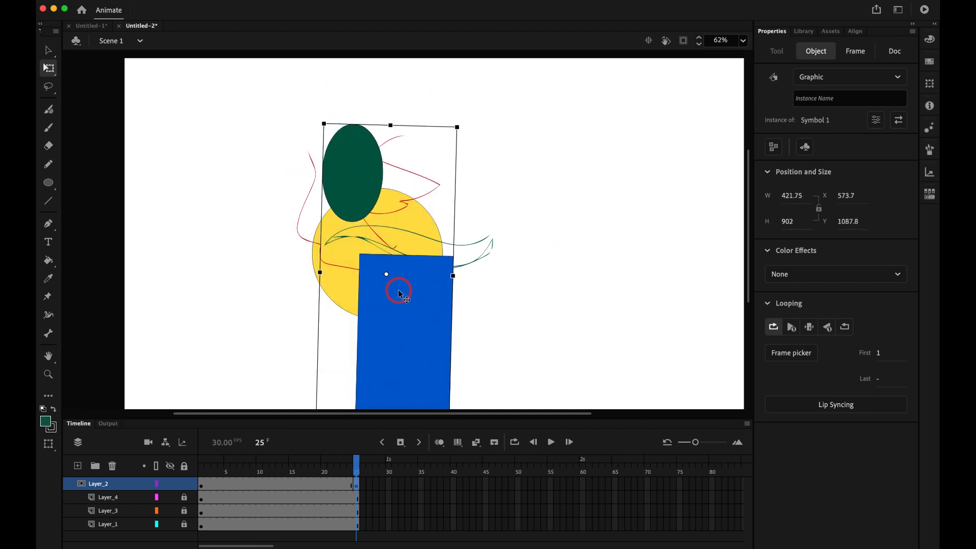
# Create a classic tween between Layer_2's two keyframes, lock the layer, and scrub to frame 25 to preview the animated mask.
pyautogui.click(319, 483)
pyautogui.rightClick(319, 483)
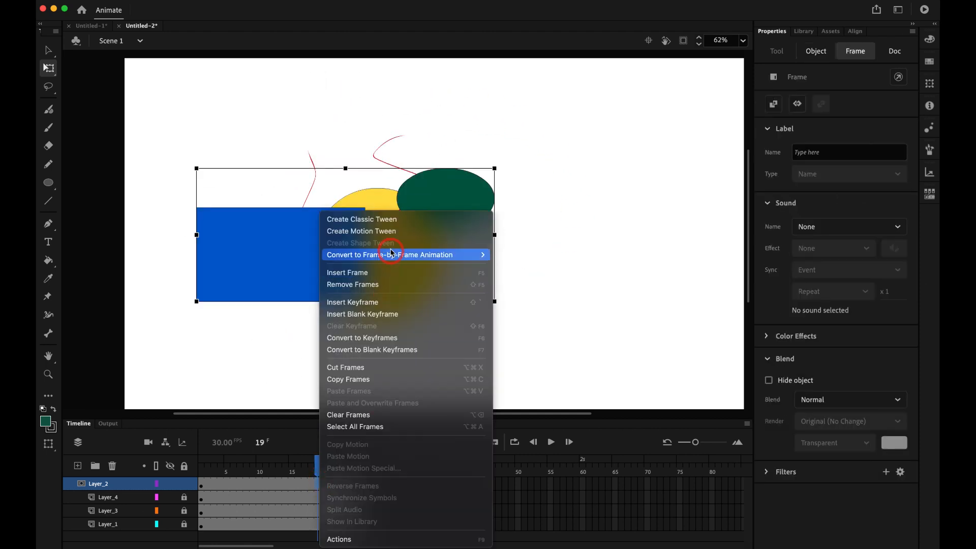
pyautogui.click(388, 220)
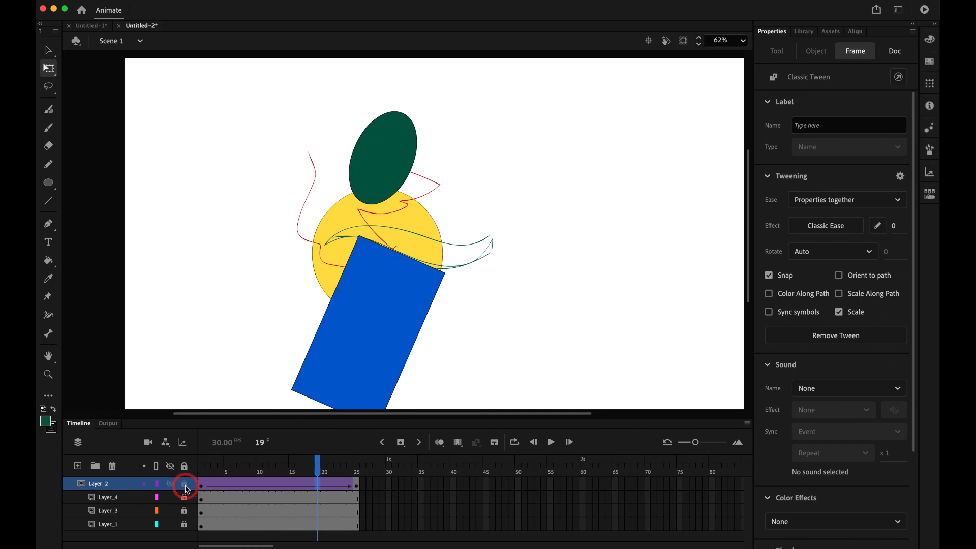
pyautogui.click(185, 483)
pyautogui.moveTo(289, 465); pyautogui.dragTo(410, 482)
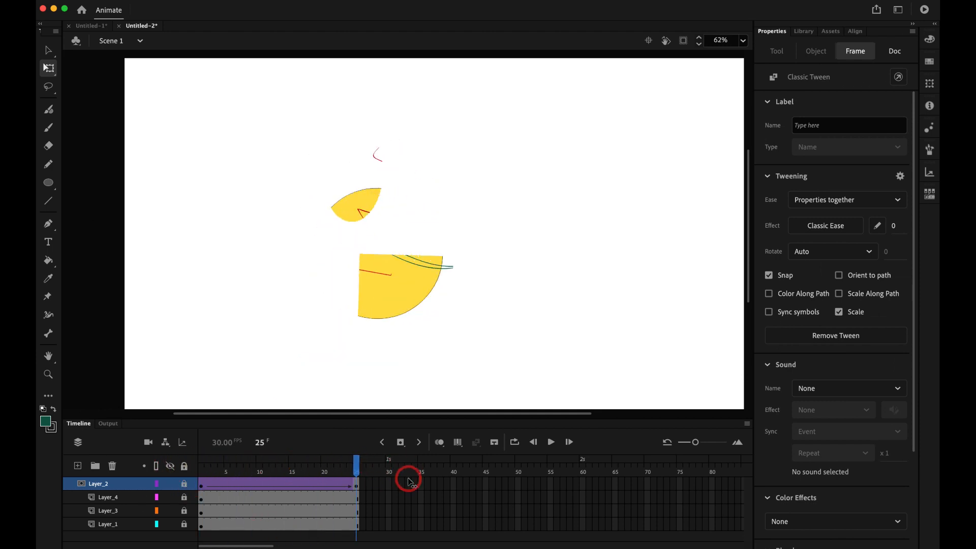
pyautogui.click(189, 485)
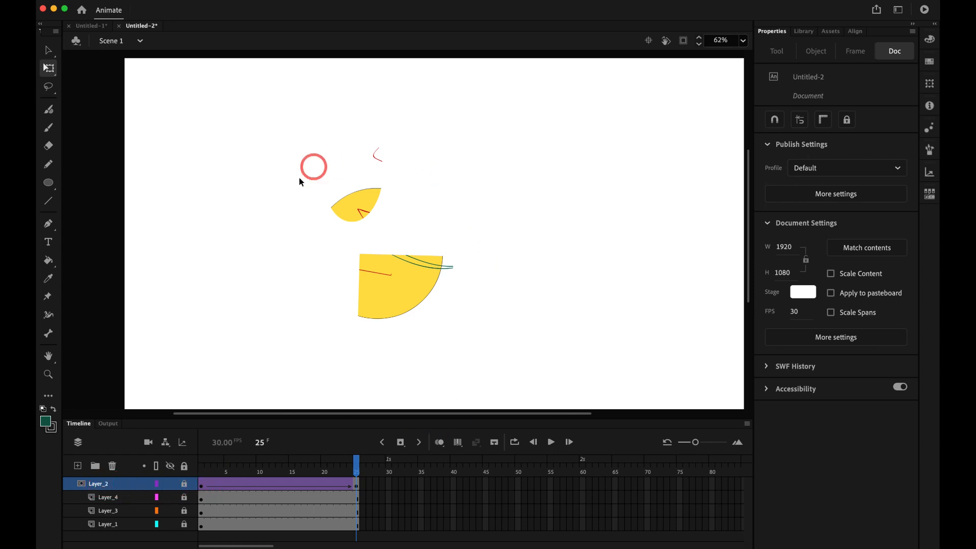
pyautogui.hscroll(6, 136, 497)
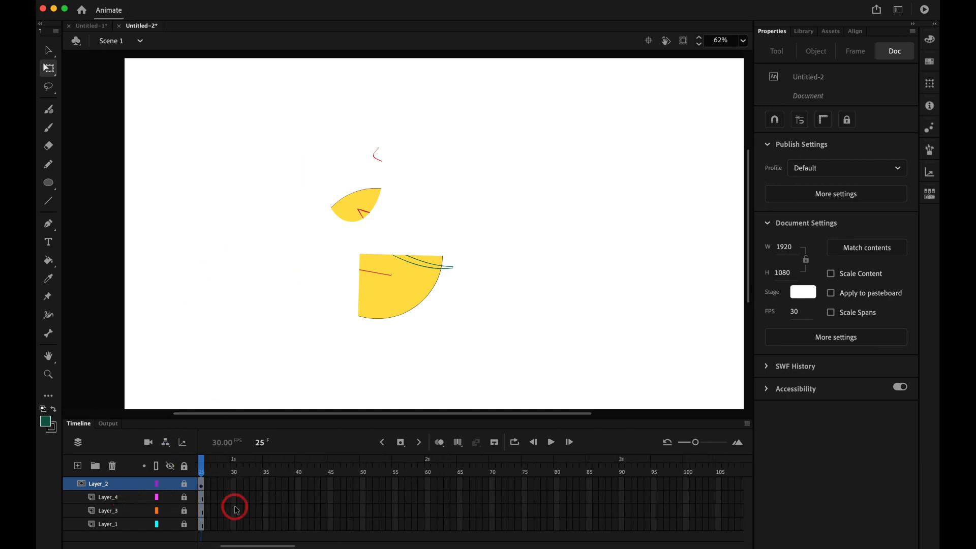
pyautogui.hscroll(-6, 235, 509)
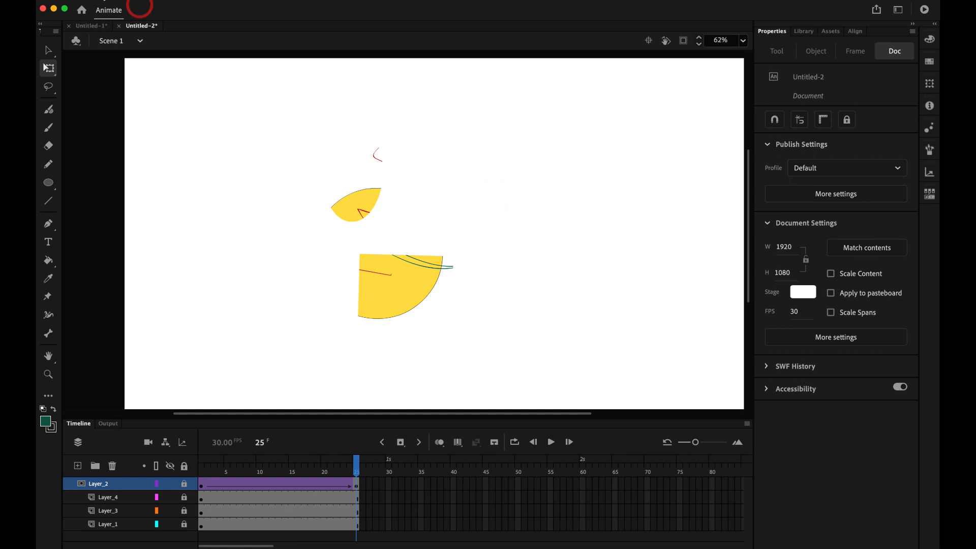
# Switch to the Untitled-1 document and turn Layer_4, which holds the spotlight circle, into a mask for Hello_1.
pyautogui.click(91, 27)
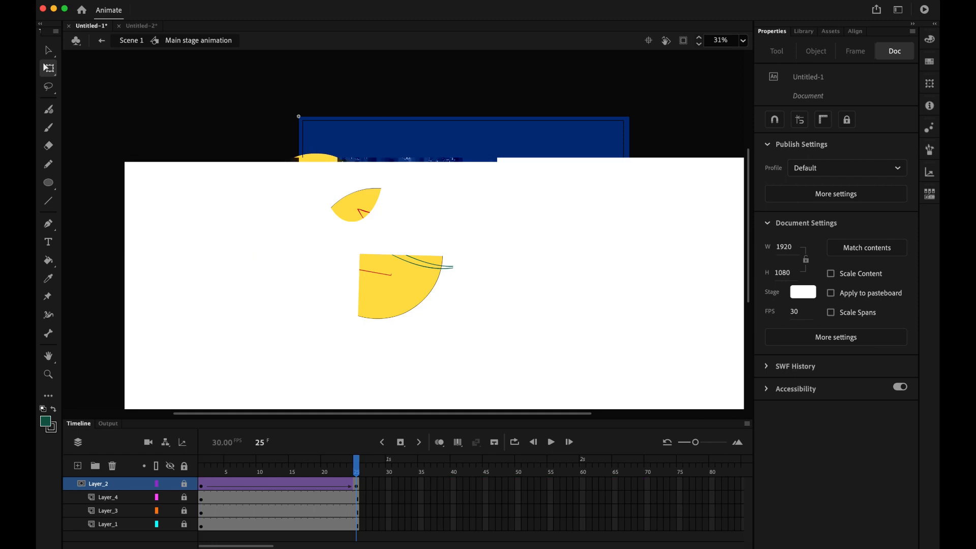
pyautogui.click(202, 487)
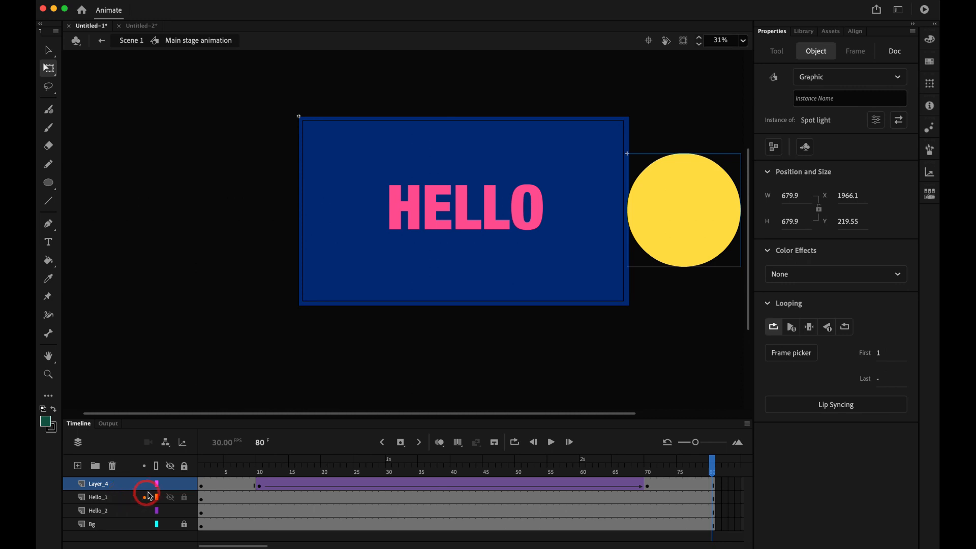
pyautogui.rightClick(116, 483)
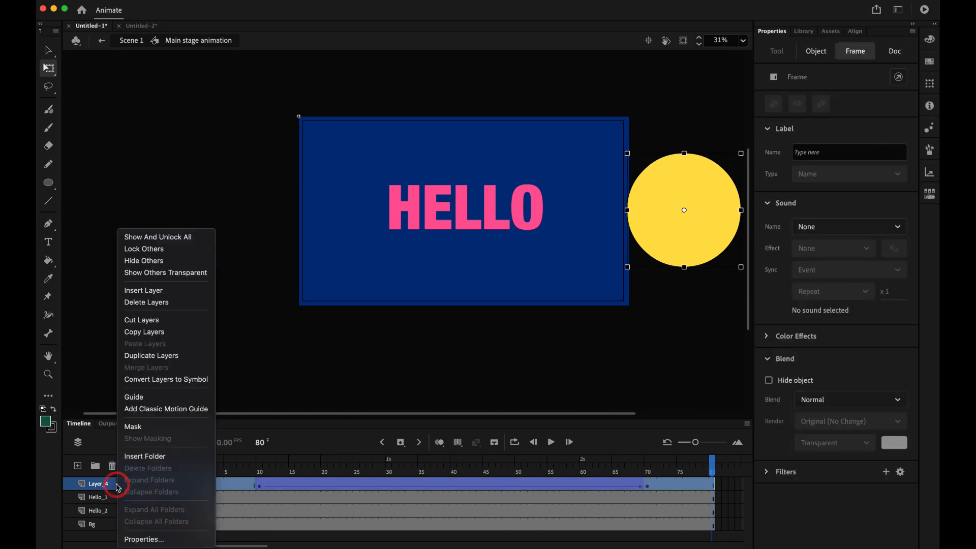
pyautogui.click(162, 430)
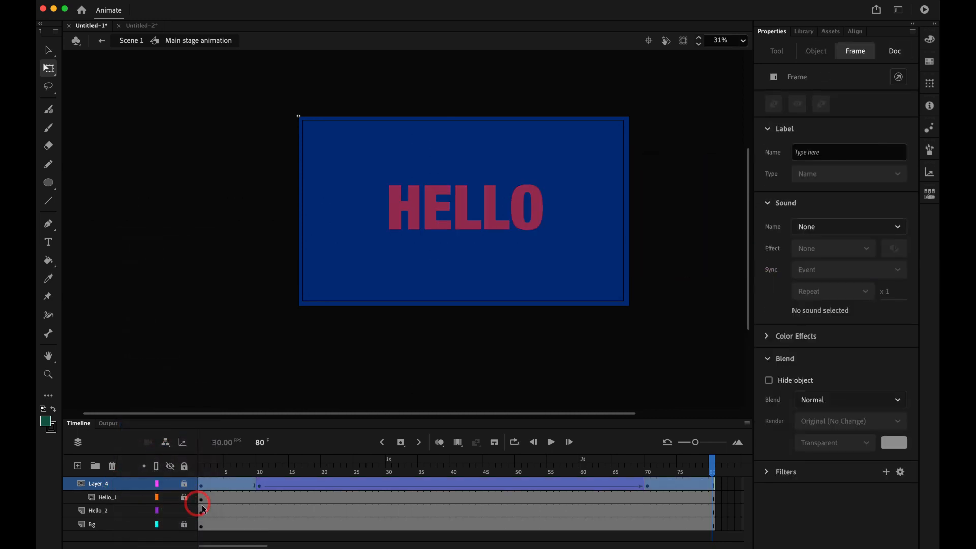
# Rename the mask layer Spot_Light_1 and play the masked spotlight animation from frame 1.
pyautogui.doubleClick(100, 485)
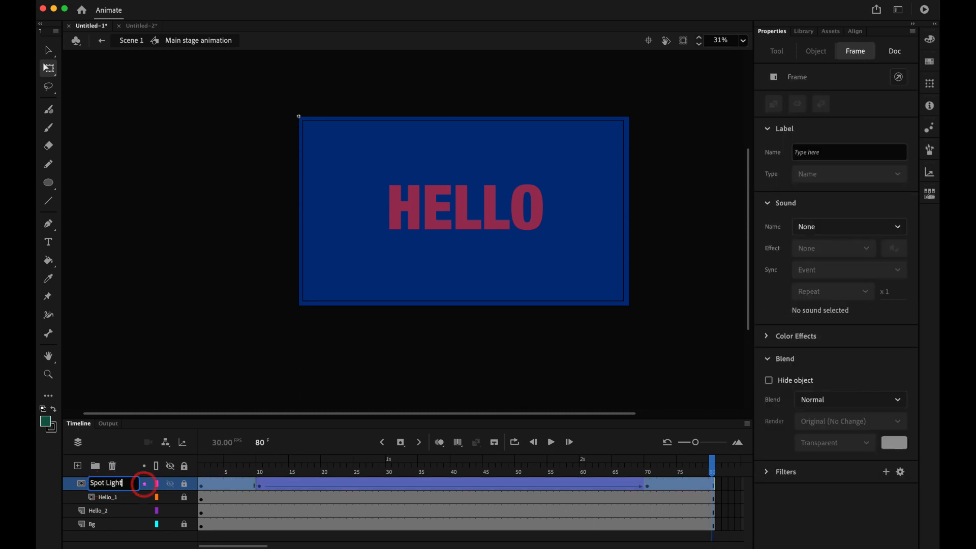
pyautogui.write('Spot_Light_1')
pyautogui.press('Return')
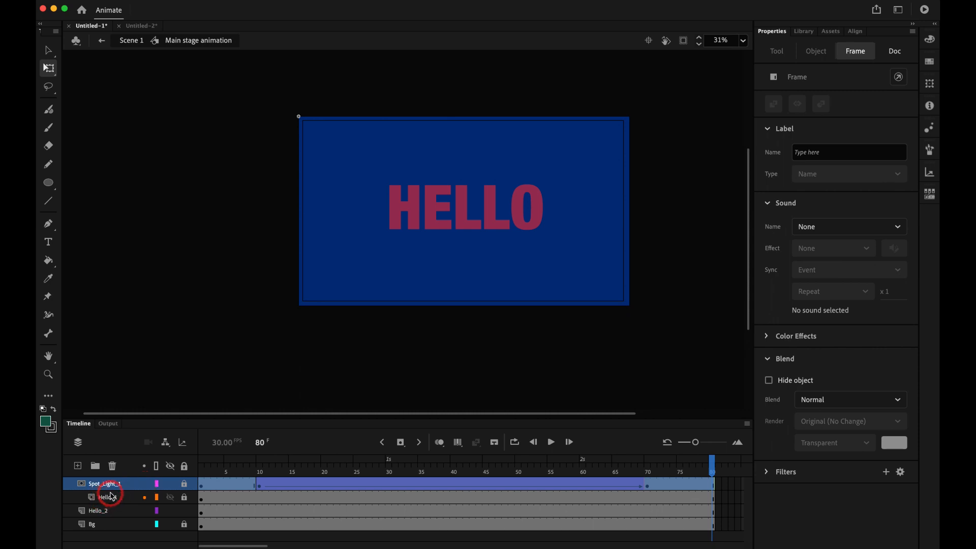
pyautogui.click(200, 465)
pyautogui.press('Return')
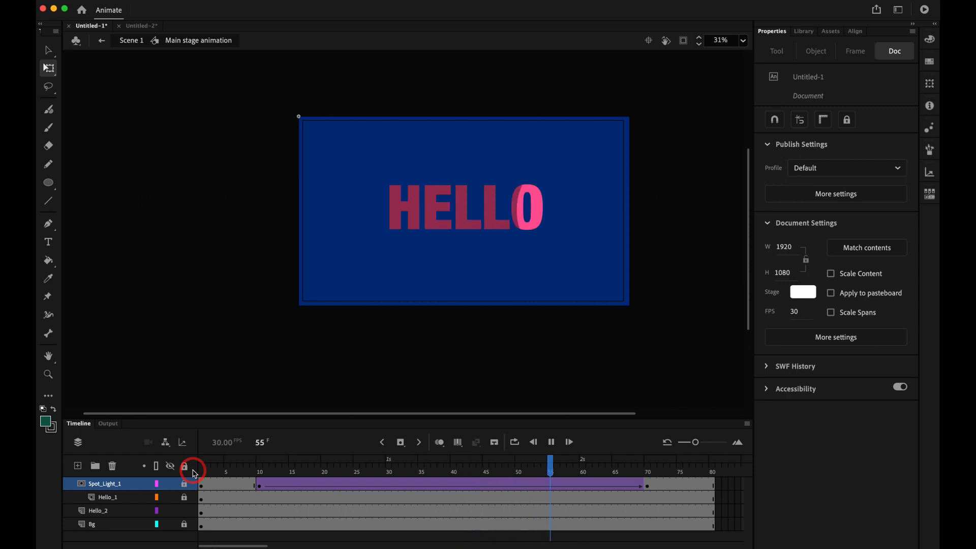
pyautogui.press('Return')
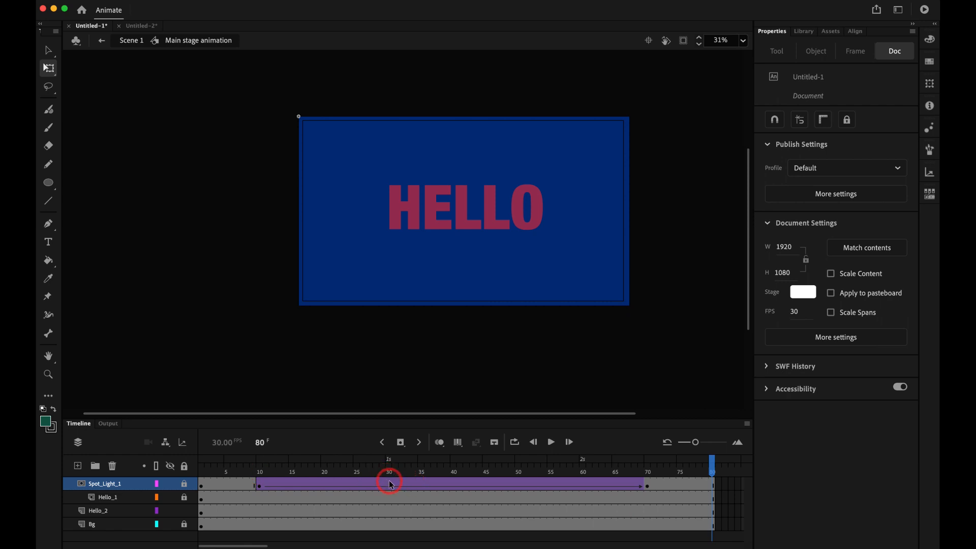
# Insert frames over the span from frame 20 to 40 on all layers to slow the sweep, and play the animation from frame 1.
pyautogui.moveTo(322, 481); pyautogui.dragTo(455, 535)
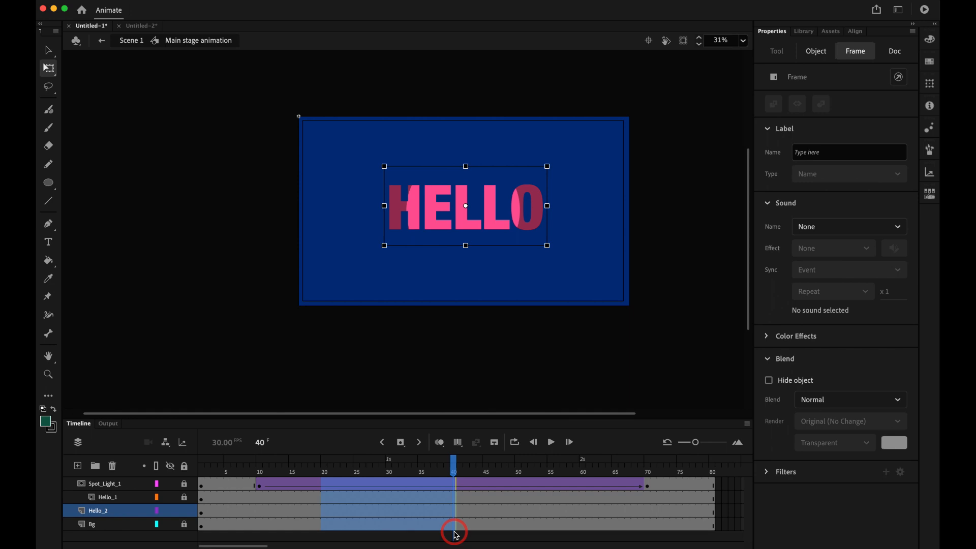
pyautogui.press('F5')
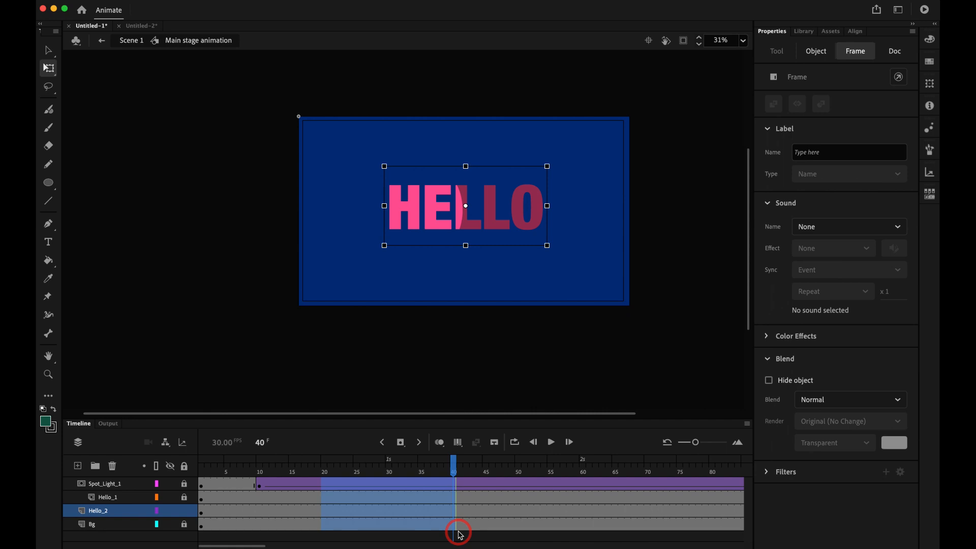
pyautogui.click(213, 463)
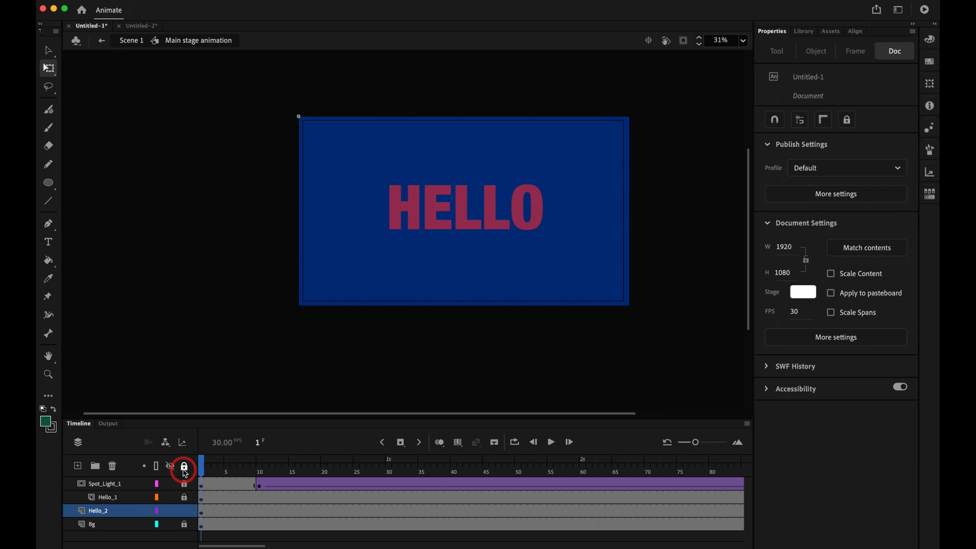
pyautogui.press('Return')
pyautogui.press('Return')
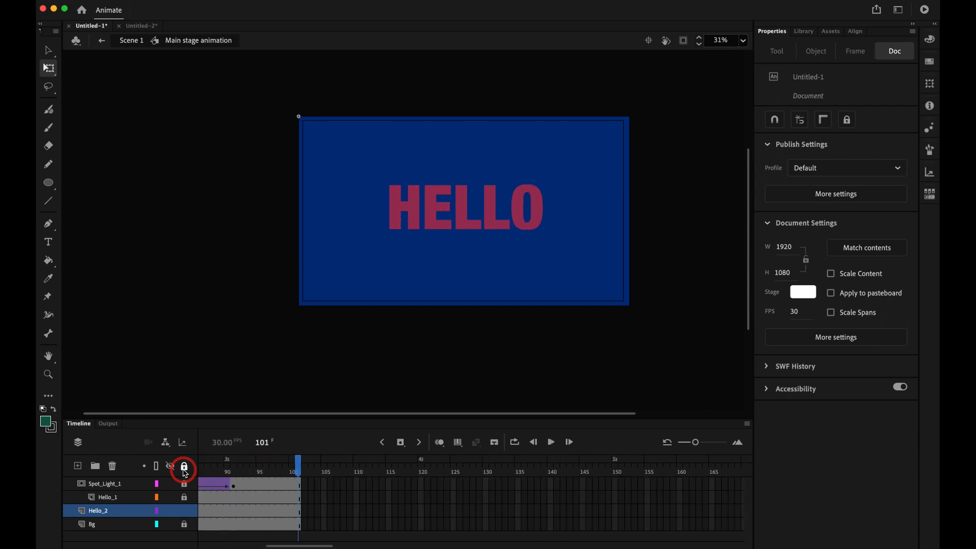
pyautogui.press('Return')
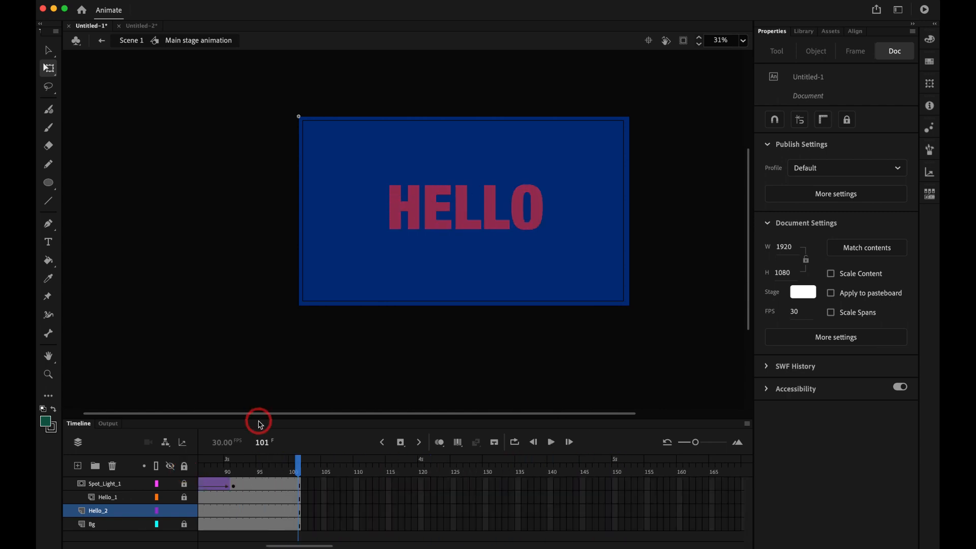
# Enlarge the timeline area and darken the Hello_2 text's fill to a maroon of about #712B43.
pyautogui.moveTo(257, 418); pyautogui.dragTo(258, 389)
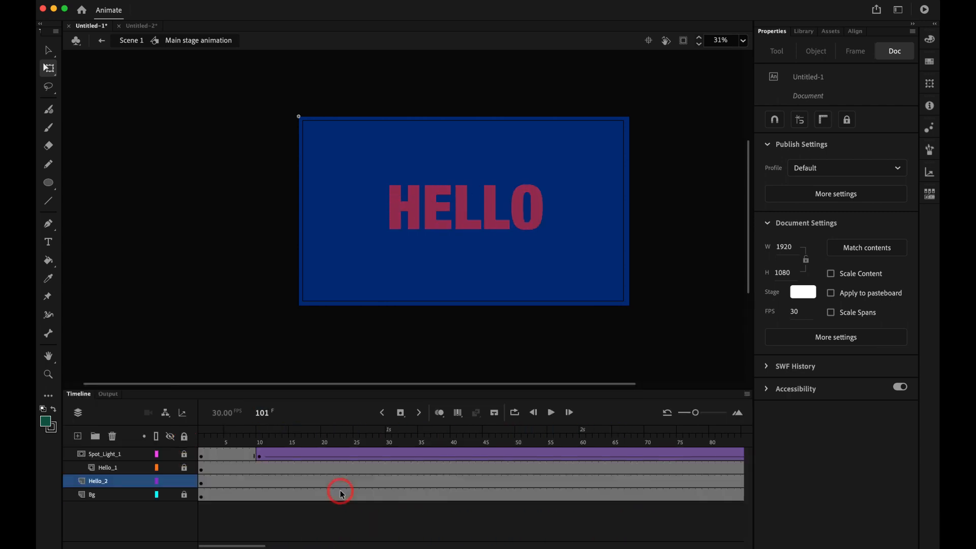
pyautogui.click(201, 481)
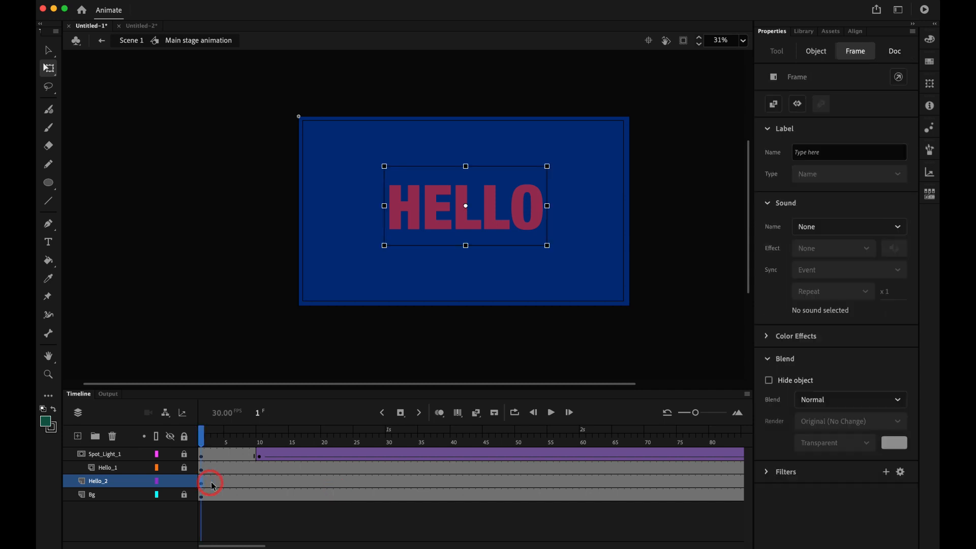
pyautogui.click(930, 39)
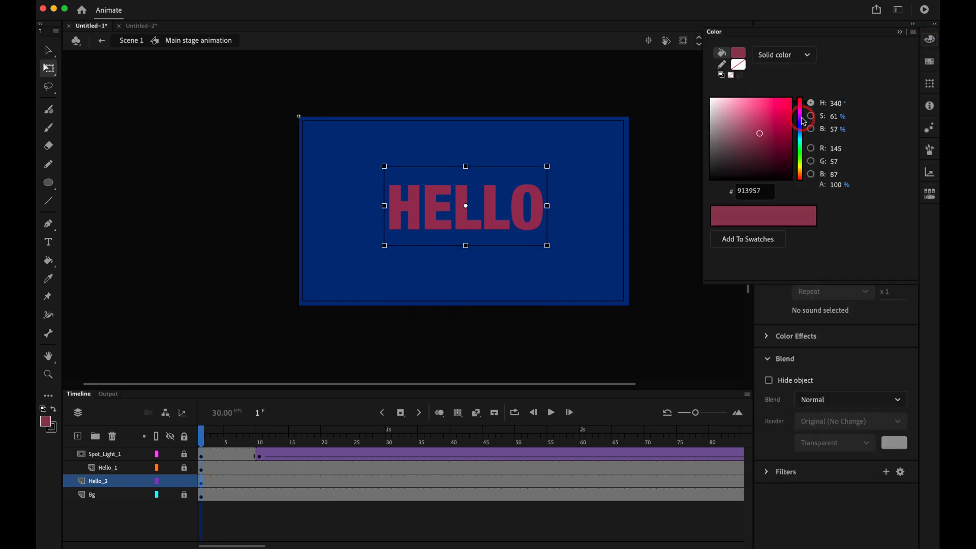
pyautogui.moveTo(759, 137); pyautogui.dragTo(761, 143)
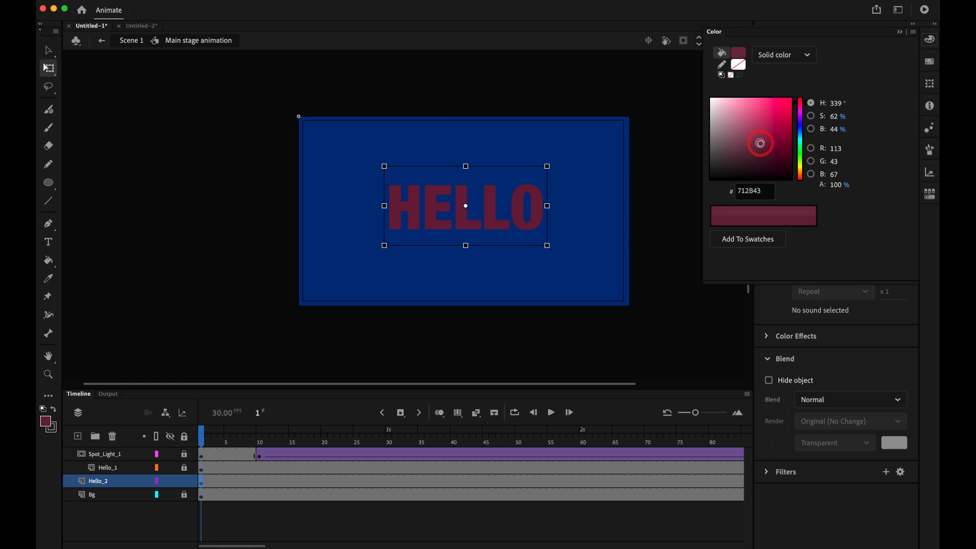
pyautogui.click(639, 203)
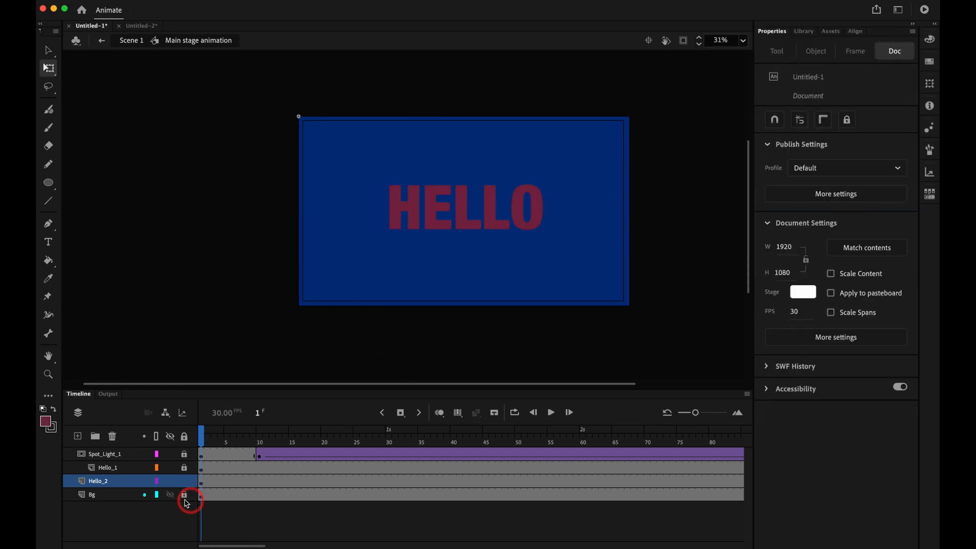
# Add a new layer above Spot_Light_1 and copy all of Spot_Light_1's frames, from 1 to 101, onto it.
pyautogui.click(91, 453)
pyautogui.click(77, 436)
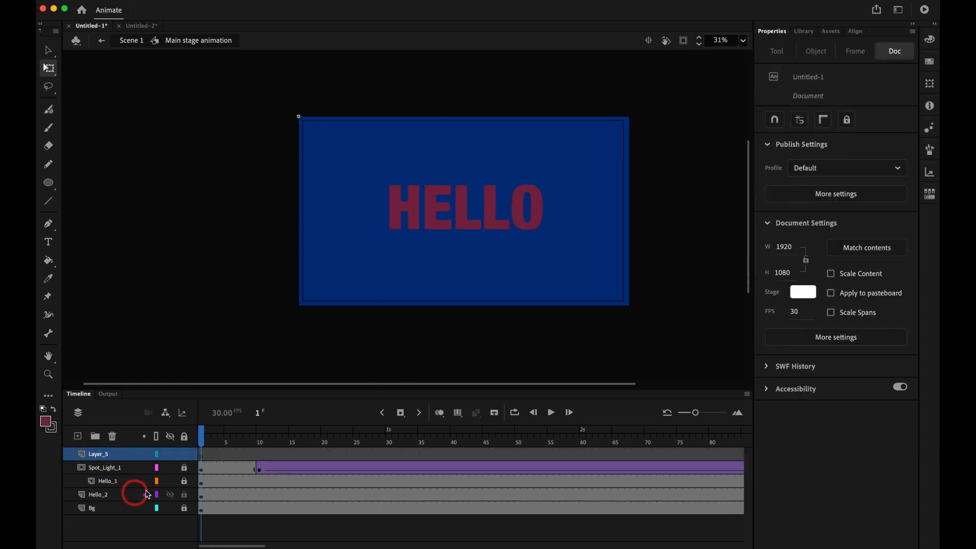
pyautogui.click(201, 471)
pyautogui.hscroll(8, 580, 468)
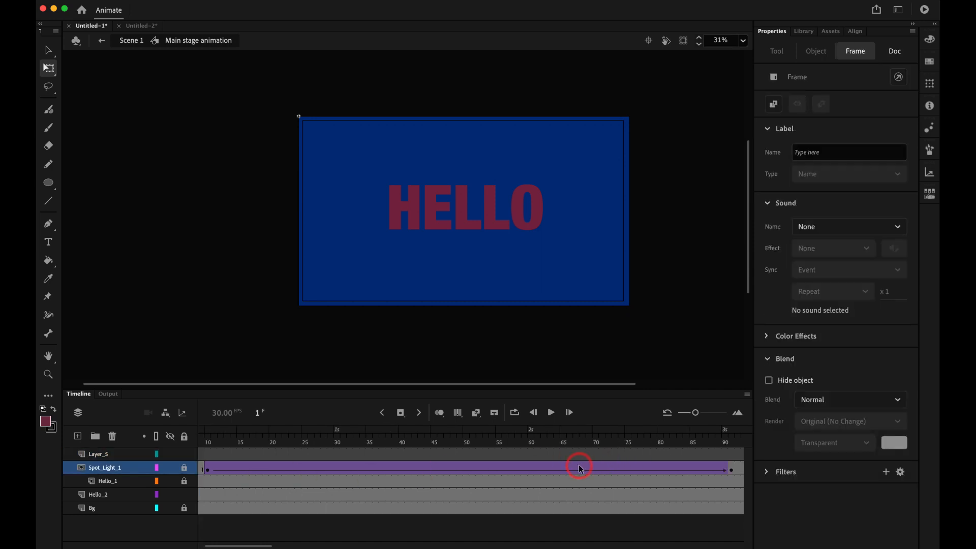
pyautogui.keyDown('shift'); pyautogui.click(536, 467); pyautogui.keyUp('shift')
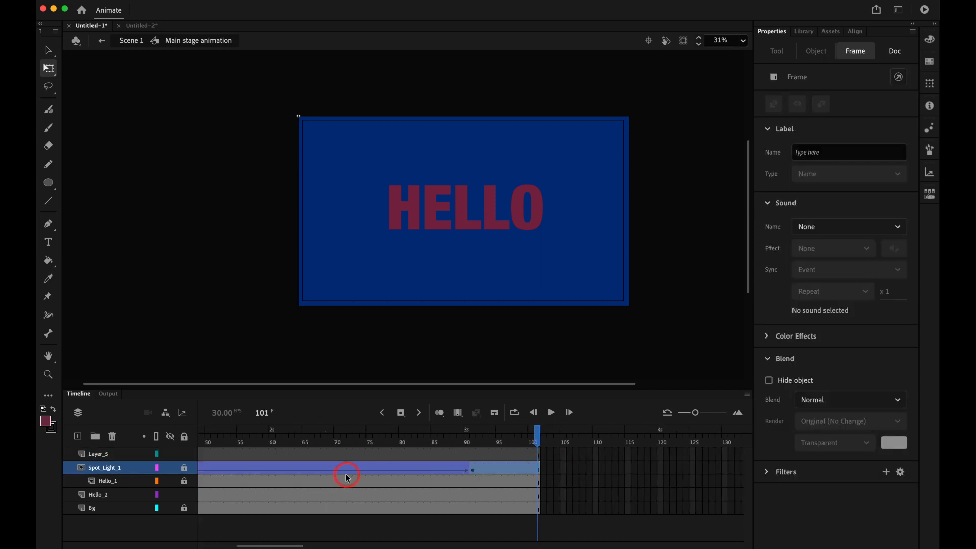
pyautogui.moveTo(293, 470); pyautogui.dragTo(212, 453)
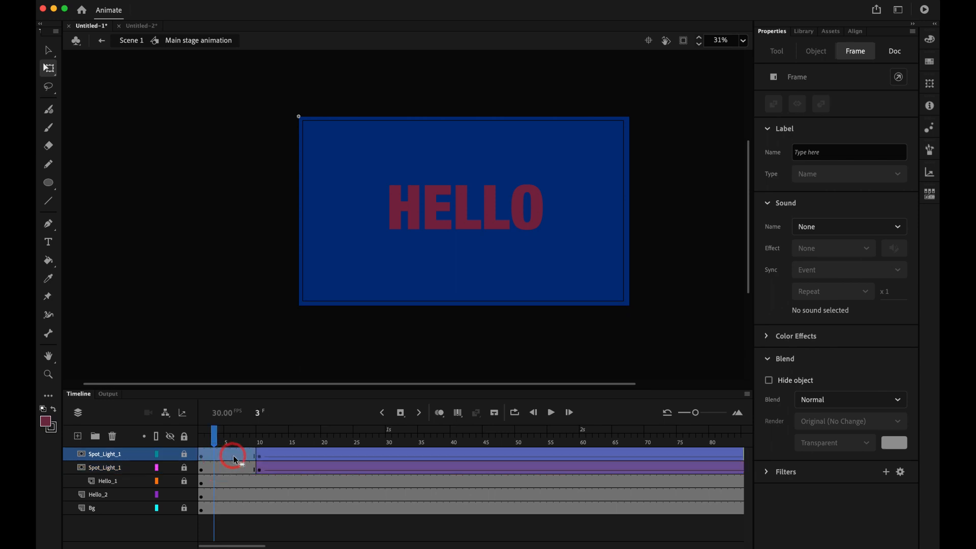
# Rename the copied top mask layer Spot_Light_2 and turn off its Mask property to make it a normal layer.
pyautogui.doubleClick(119, 458)
pyautogui.press('Right')
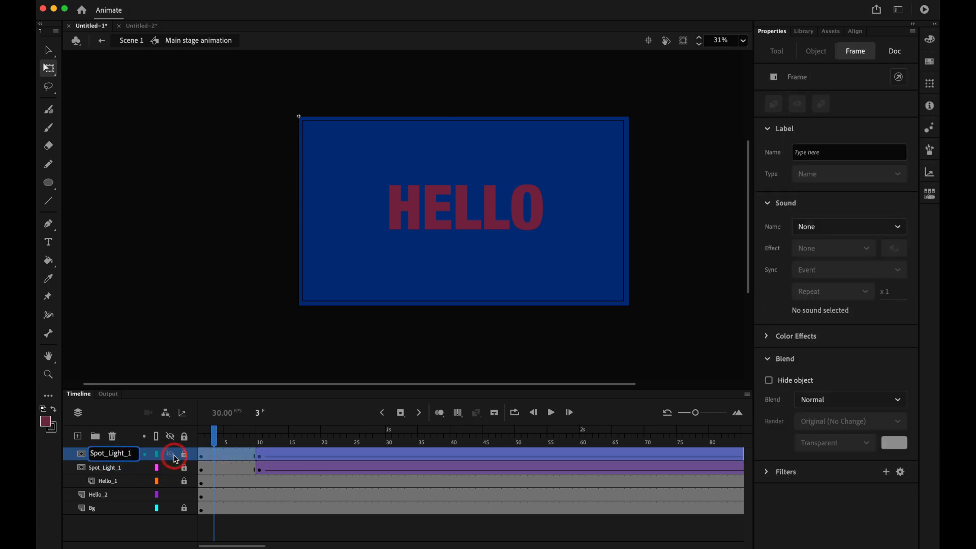
pyautogui.write('2')
pyautogui.press('Return')
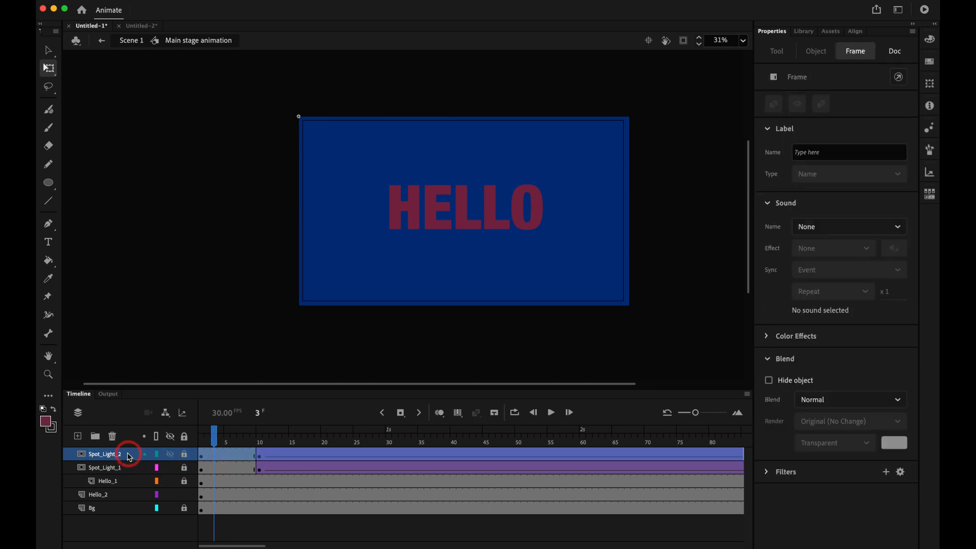
pyautogui.rightClick(84, 458)
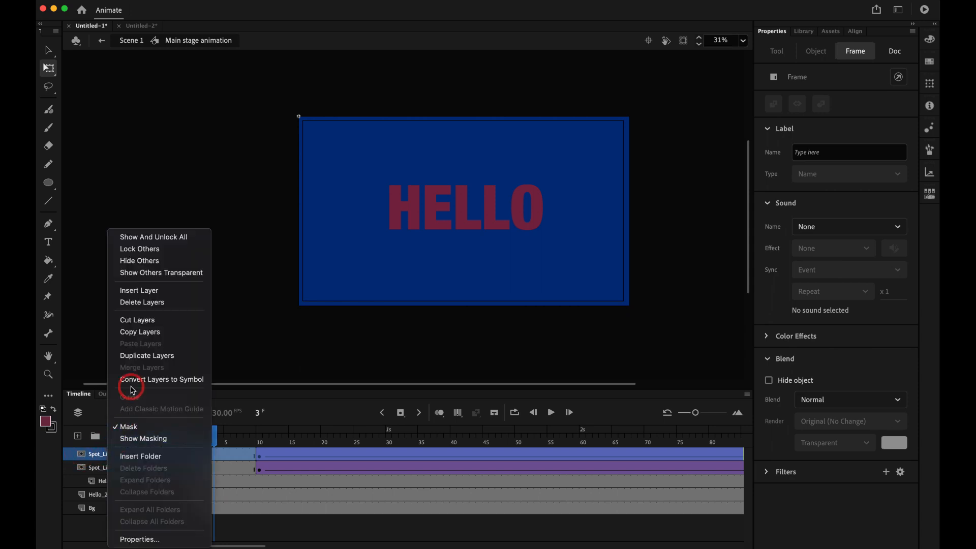
pyautogui.click(154, 429)
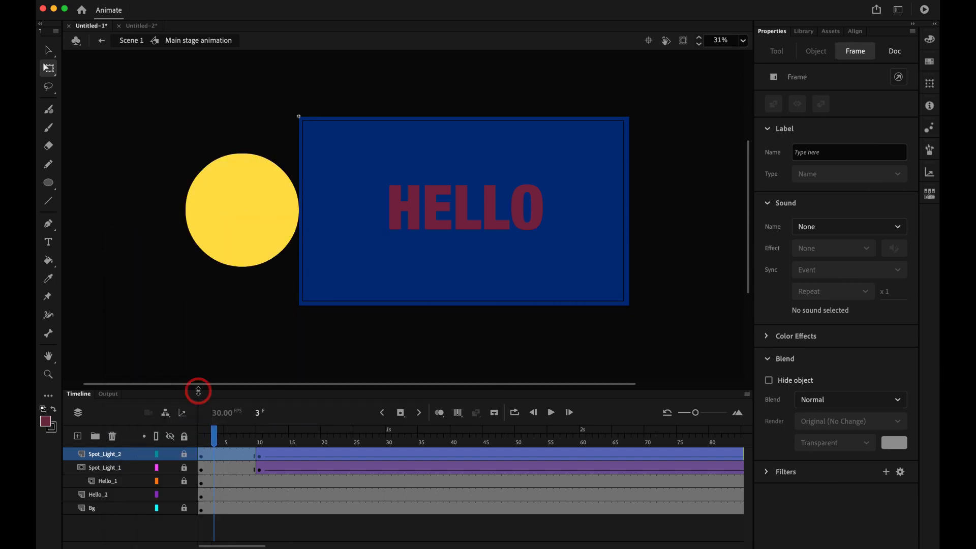
# In Untitled-2, unlock and relock mask layer Layer_2 to compare the masked and unmasked shapes, and return to Untitled-1.
pyautogui.click(139, 26)
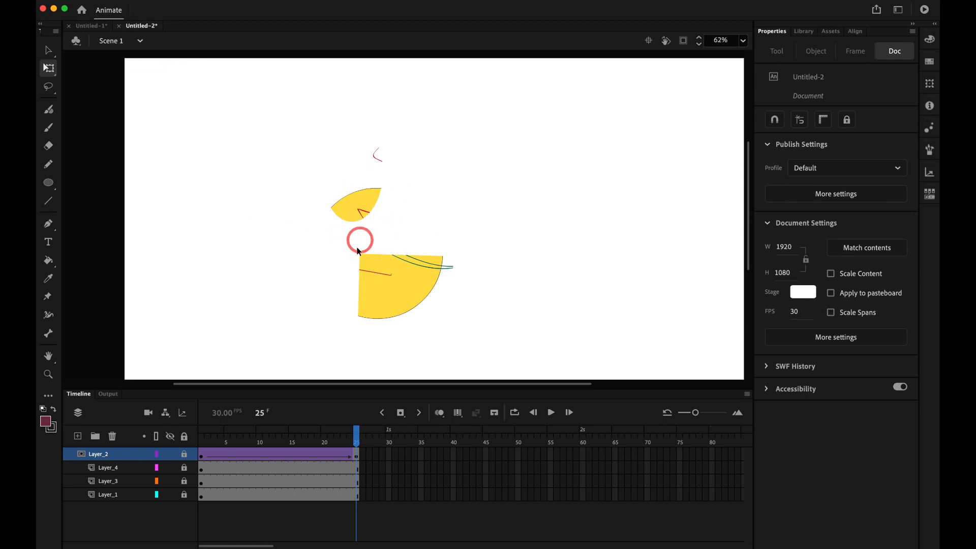
pyautogui.click(185, 455)
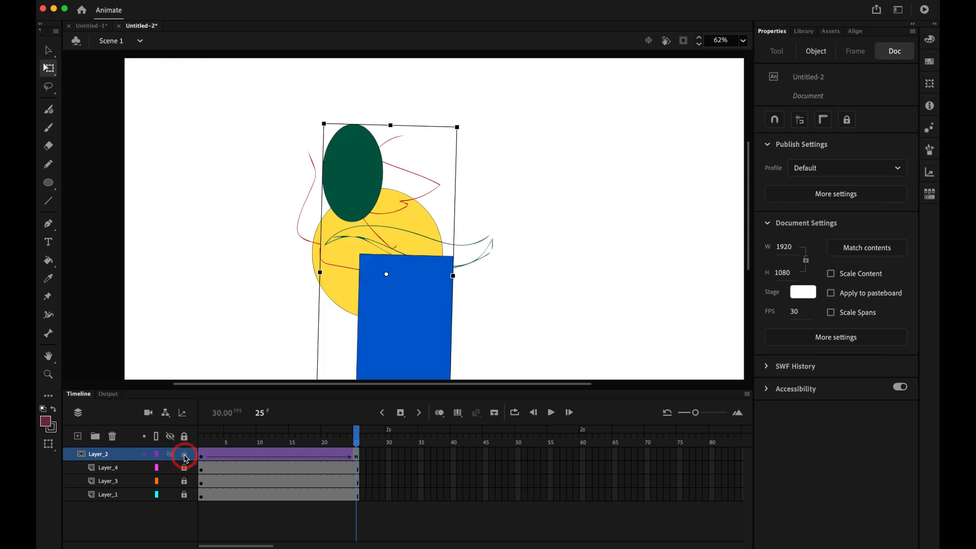
pyautogui.click(356, 211)
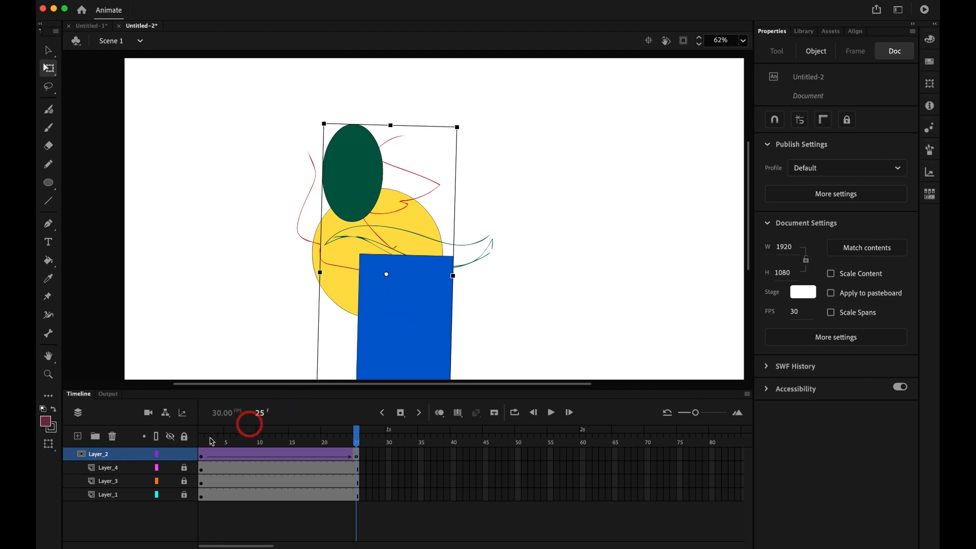
pyautogui.click(185, 456)
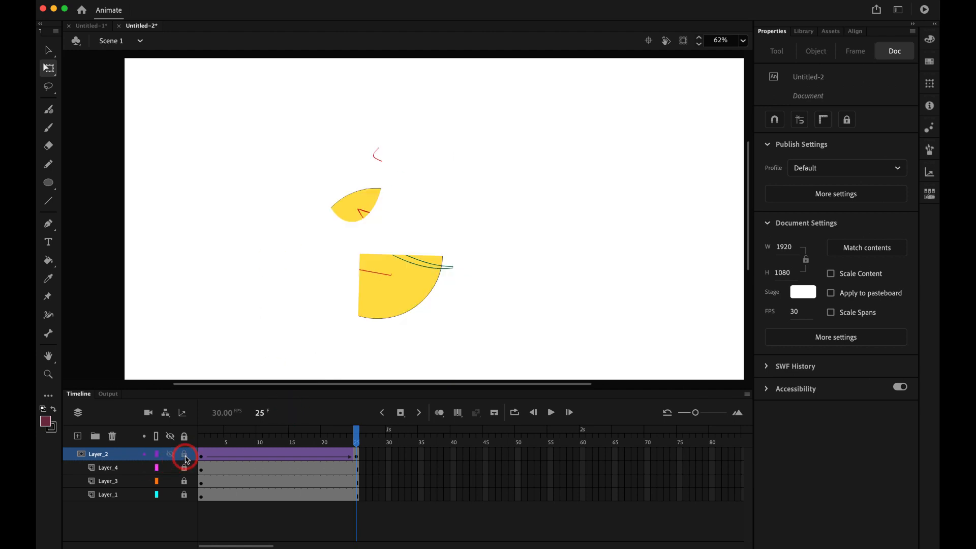
pyautogui.click(185, 456)
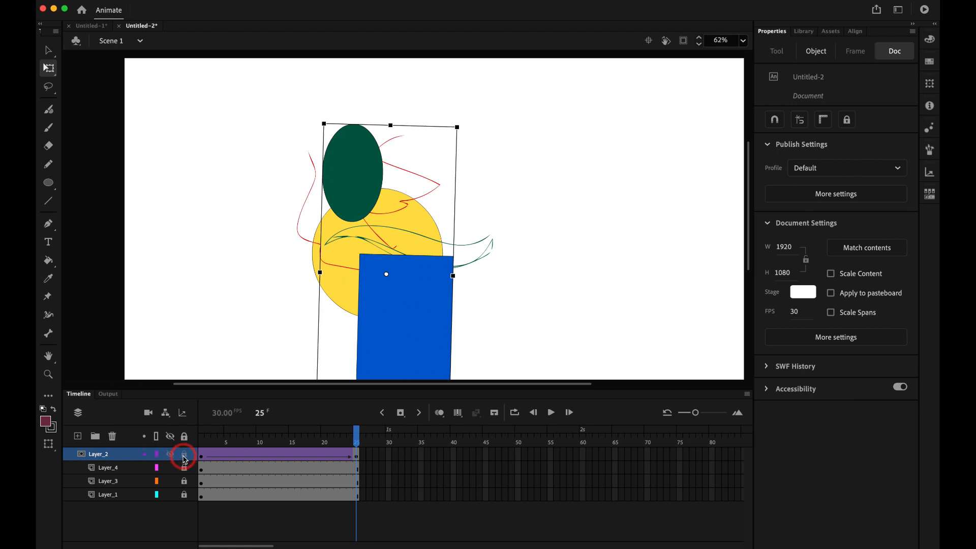
pyautogui.click(184, 456)
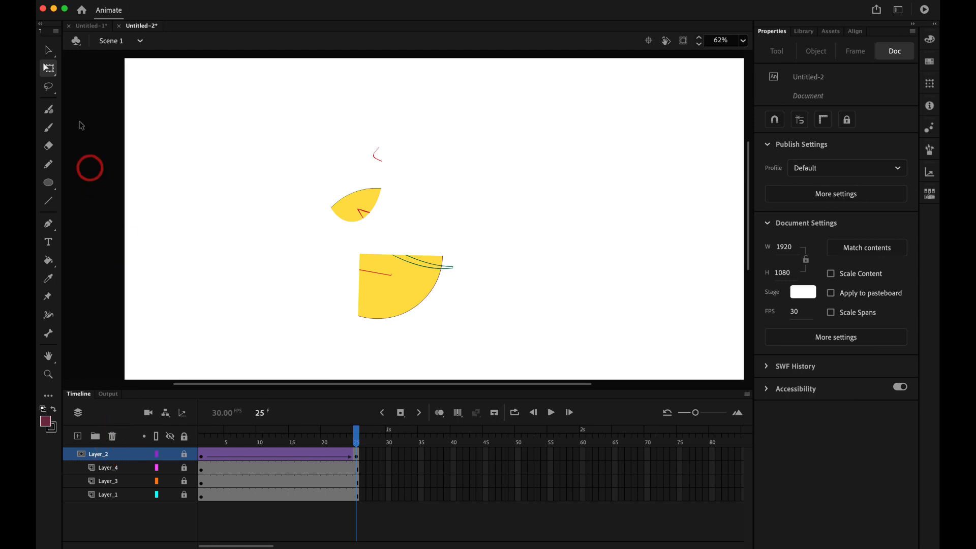
pyautogui.click(94, 26)
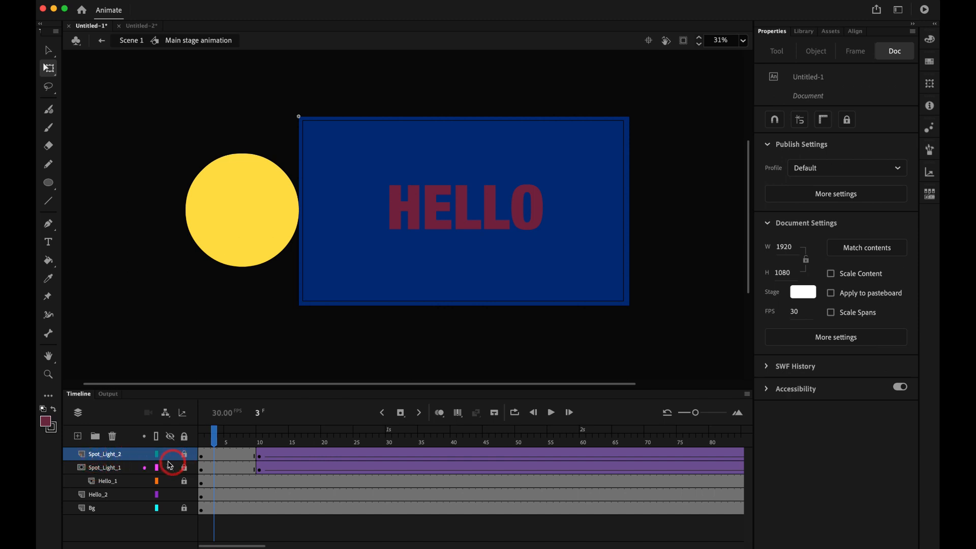
# Move the Spot_Light_1 mask layer, together with its masked Hello_1 layer, above Spot_Light_2.
pyautogui.click(110, 474)
pyautogui.moveTo(109, 473); pyautogui.dragTo(110, 454)
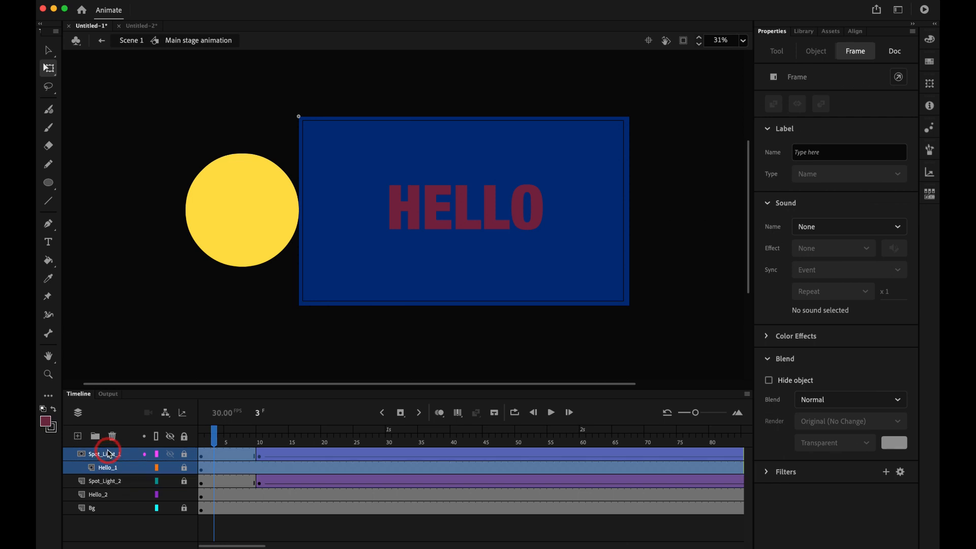
pyautogui.click(122, 483)
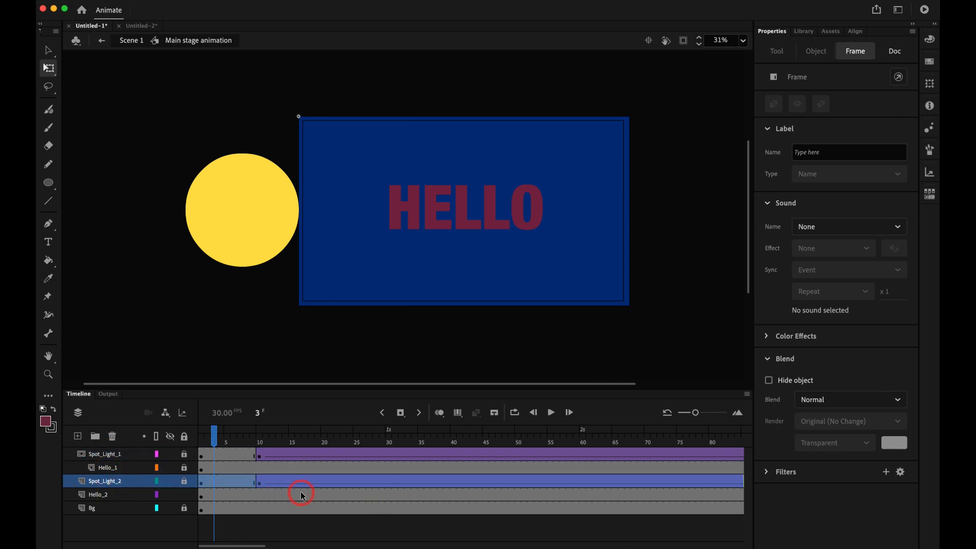
# Unlock Spot_Light_2 and apply an Alpha color effect of 40% to its frame 1 keyframe.
pyautogui.click(202, 483)
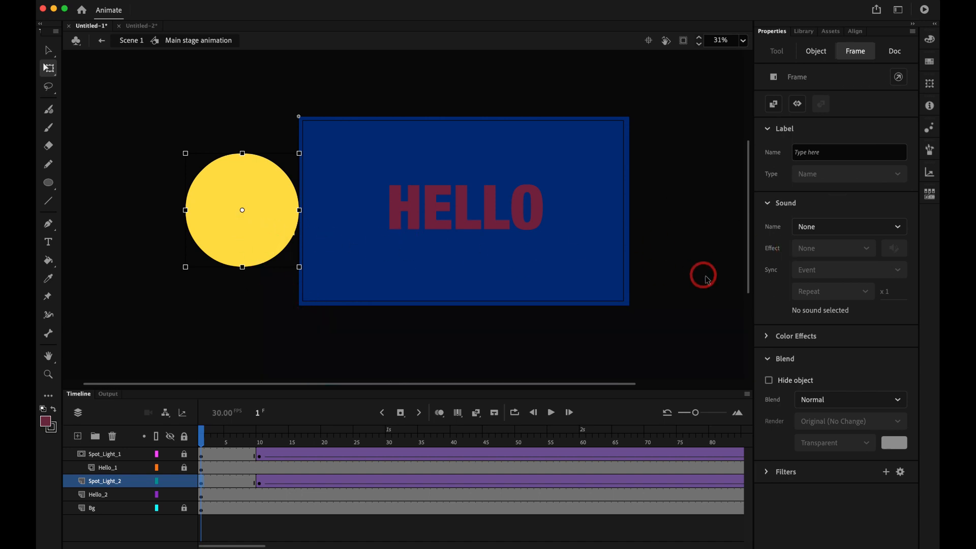
pyautogui.click(768, 336)
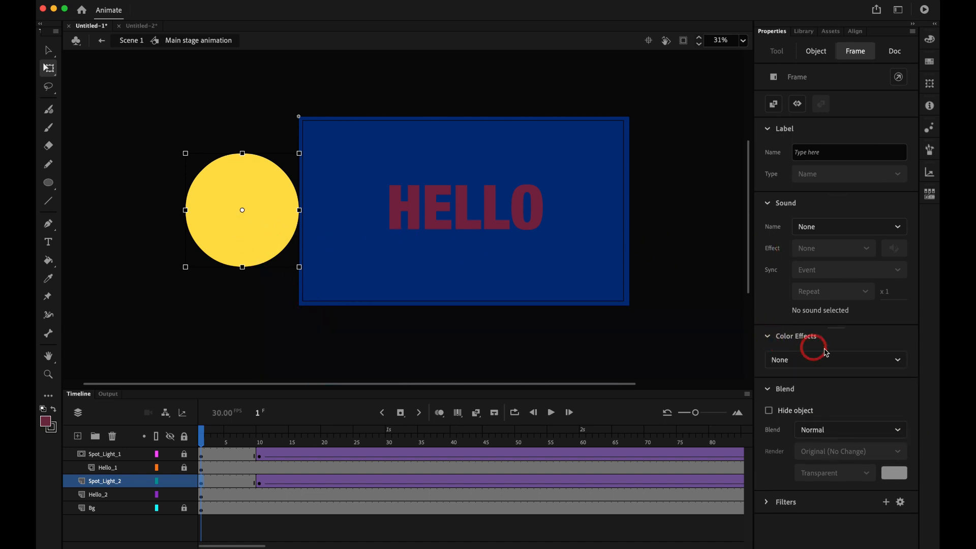
pyautogui.click(822, 359)
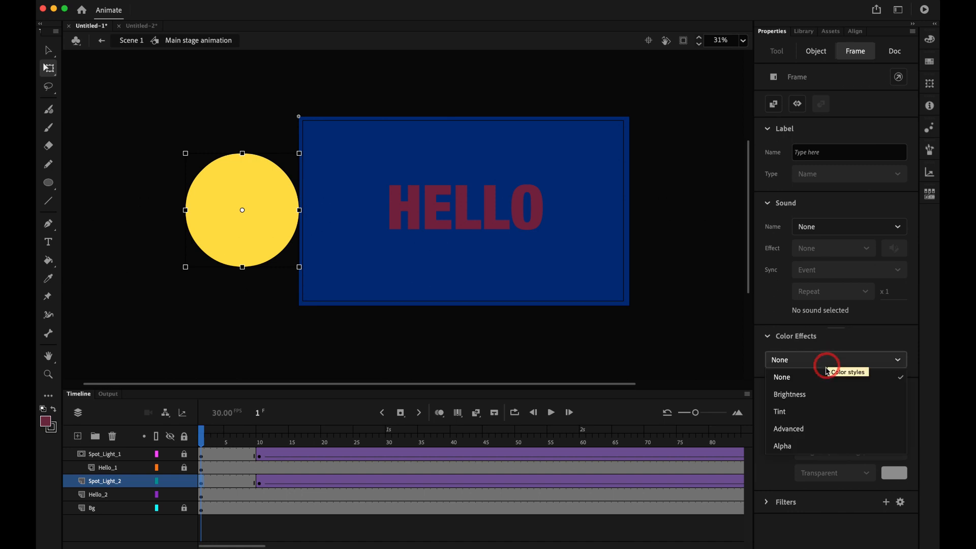
pyautogui.click(815, 446)
pyautogui.moveTo(846, 390); pyautogui.dragTo(824, 392)
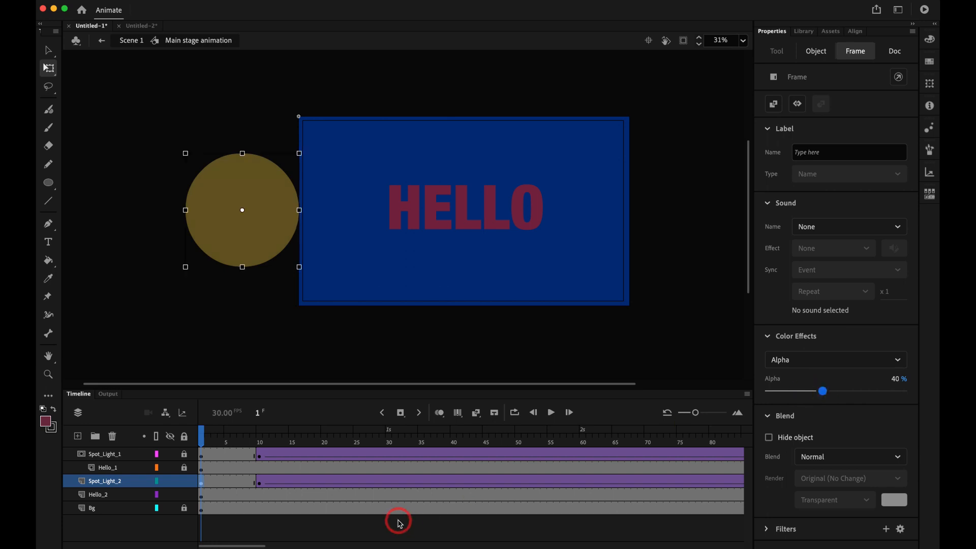
# Apply the 40% Alpha color effect to the spotlight circle on Spot_Light_2 at frame 10.
pyautogui.click(260, 487)
pyautogui.click(212, 233)
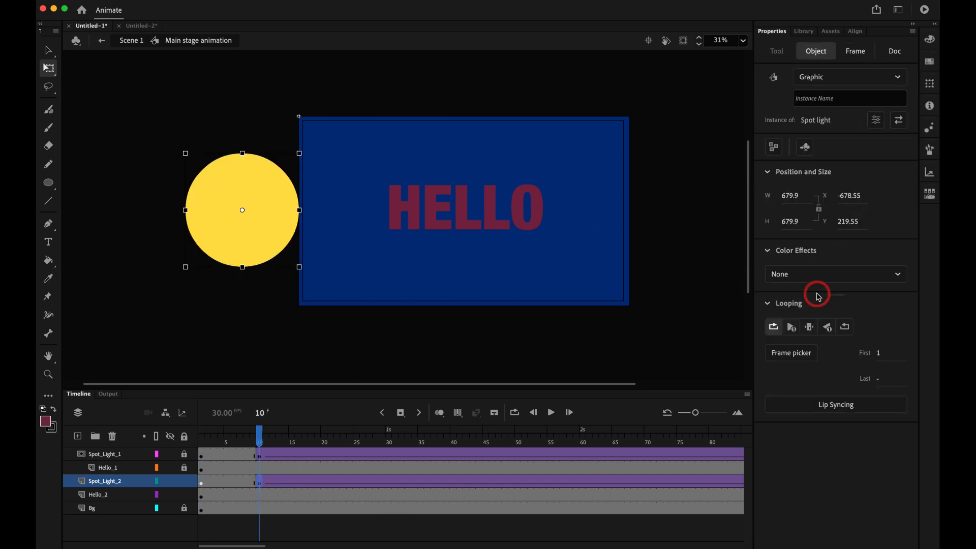
pyautogui.click(817, 276)
pyautogui.click(812, 359)
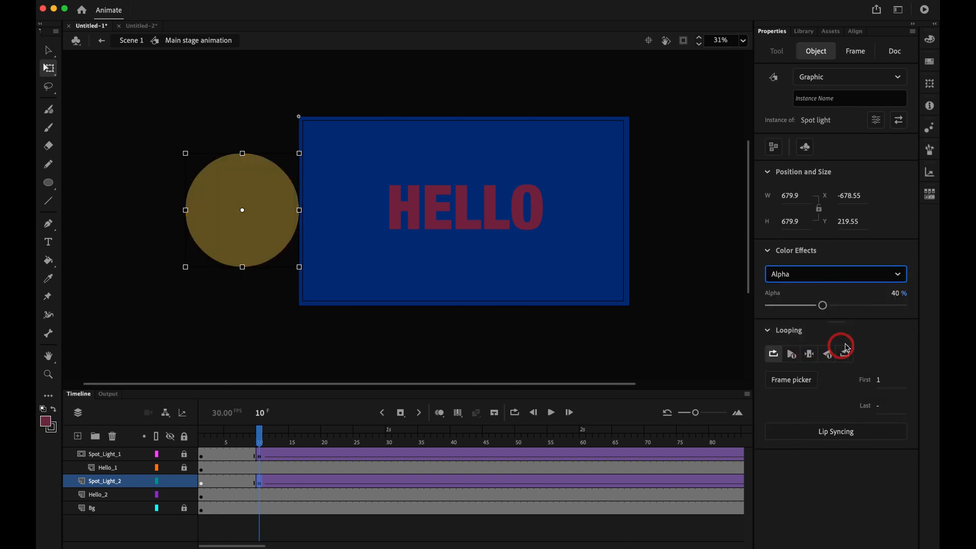
# Apply the 40% Alpha color effect to the spotlight circle at Spot_Light_2's end keyframe, frame 91.
pyautogui.hscroll(5, 436, 464)
pyautogui.click(473, 483)
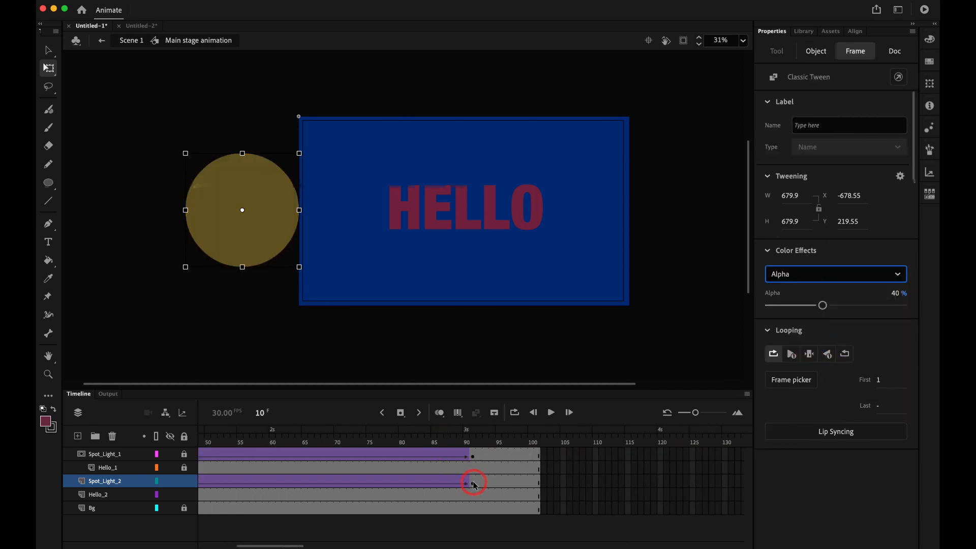
pyautogui.click(697, 233)
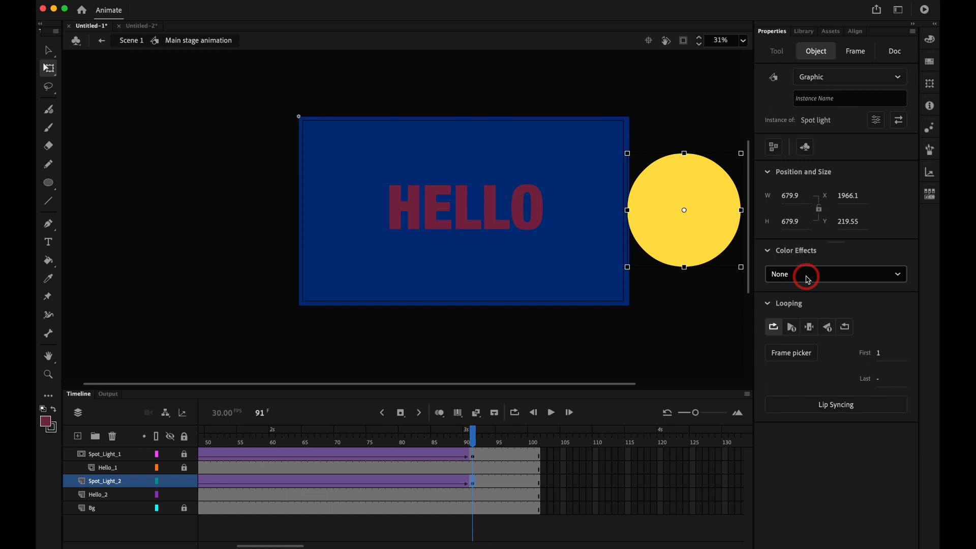
pyautogui.click(809, 277)
pyautogui.click(805, 361)
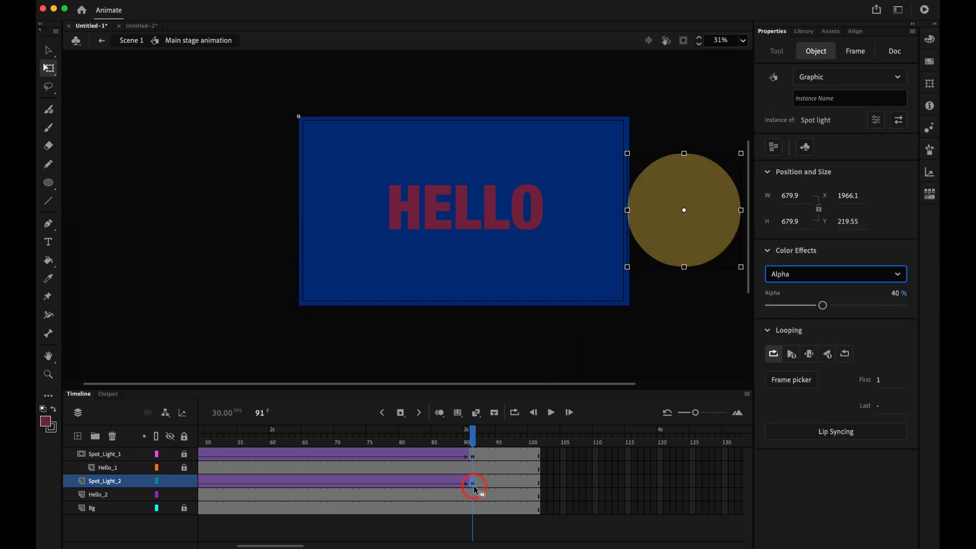
# Hide all layers except Spot_Light_1 and Hello_1, scrub the timeline to examine the masked text, and hide both layers again.
pyautogui.hscroll(-2, 474, 487)
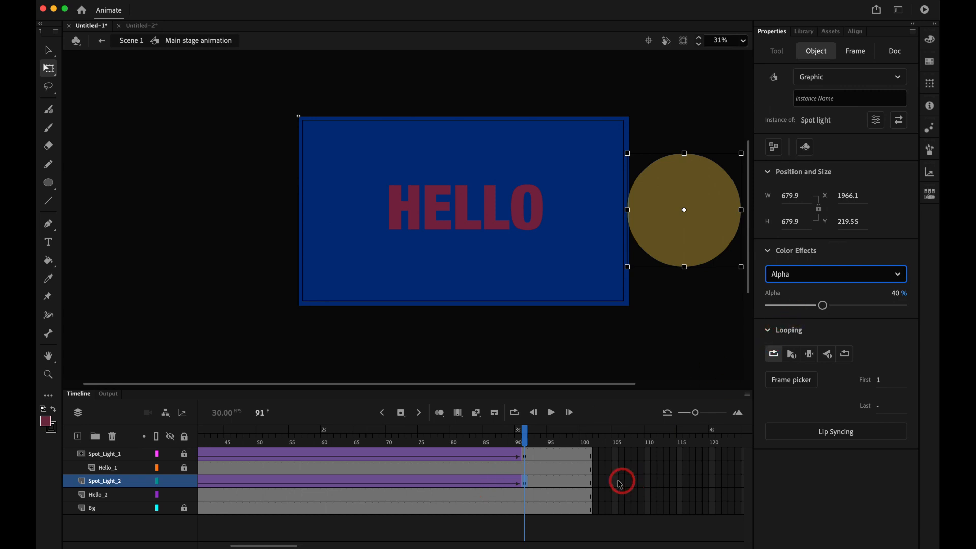
pyautogui.hscroll(-10, 612, 485)
pyautogui.click(202, 440)
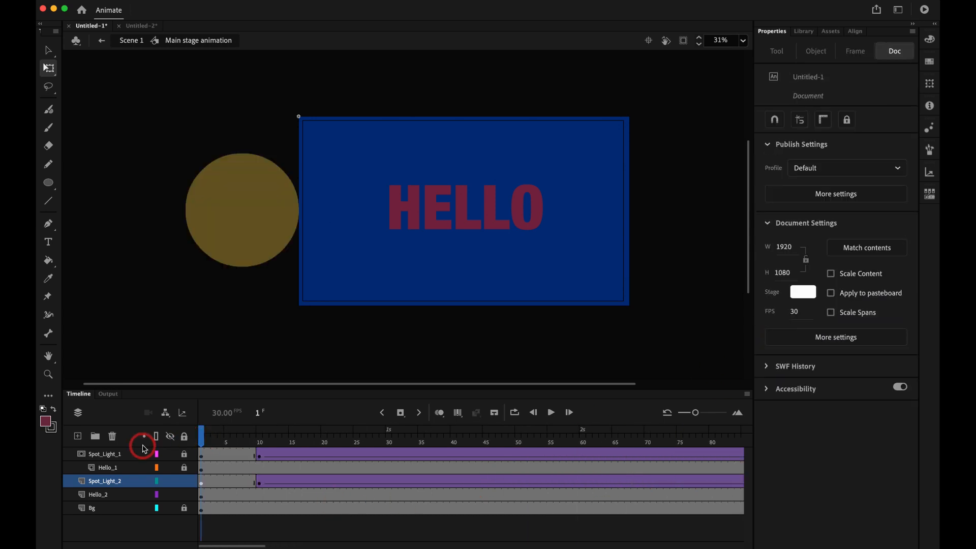
pyautogui.click(119, 457)
pyautogui.click(169, 437)
pyautogui.click(169, 454)
pyautogui.click(170, 467)
pyautogui.click(324, 441)
pyautogui.moveTo(397, 427); pyautogui.dragTo(563, 442)
pyautogui.click(170, 454)
pyautogui.click(170, 467)
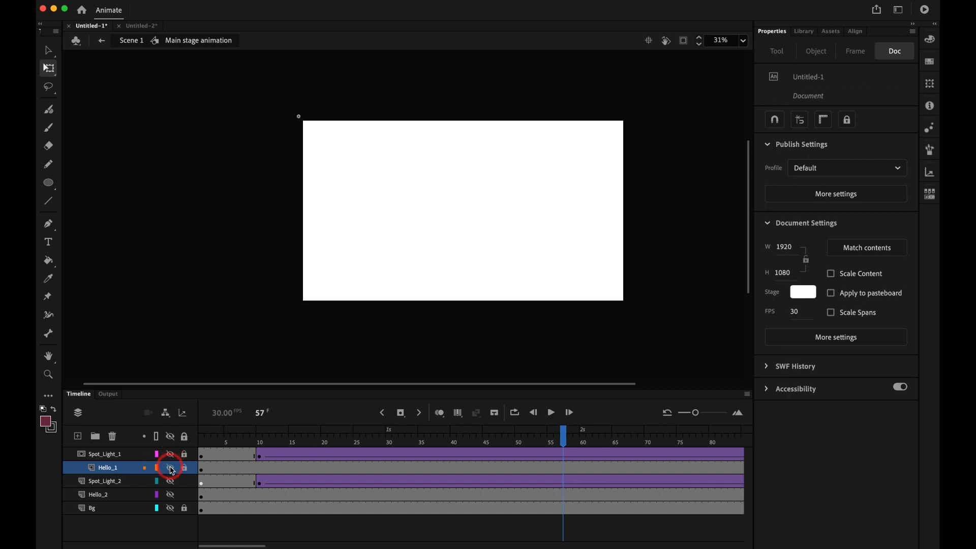
# Show only Spot_Light_2 and scrub its circle's motion, and swap the visibility to Hello_2 alone.
pyautogui.click(170, 481)
pyautogui.click(102, 481)
pyautogui.moveTo(239, 435); pyautogui.dragTo(265, 437)
pyautogui.click(170, 481)
pyautogui.click(170, 494)
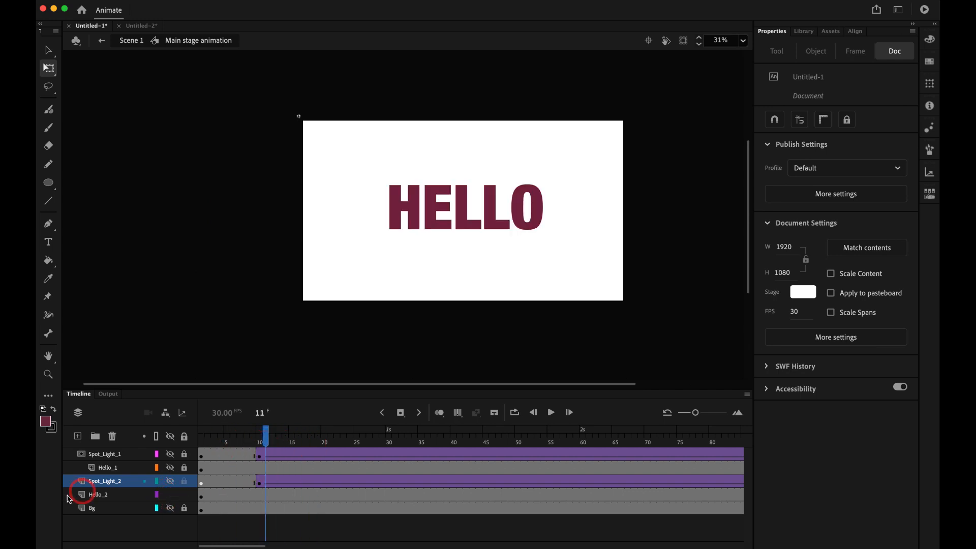
# Move Spot_Light_2 below Hello_2 in the layer stack and make all layers visible.
pyautogui.click(112, 486)
pyautogui.moveTo(111, 486); pyautogui.dragTo(114, 502)
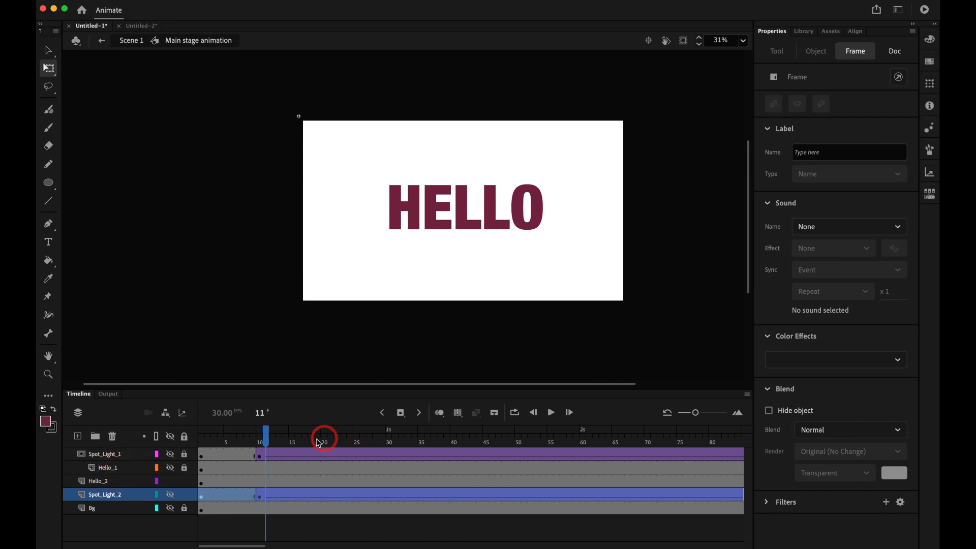
pyautogui.click(176, 441)
pyautogui.click(177, 441)
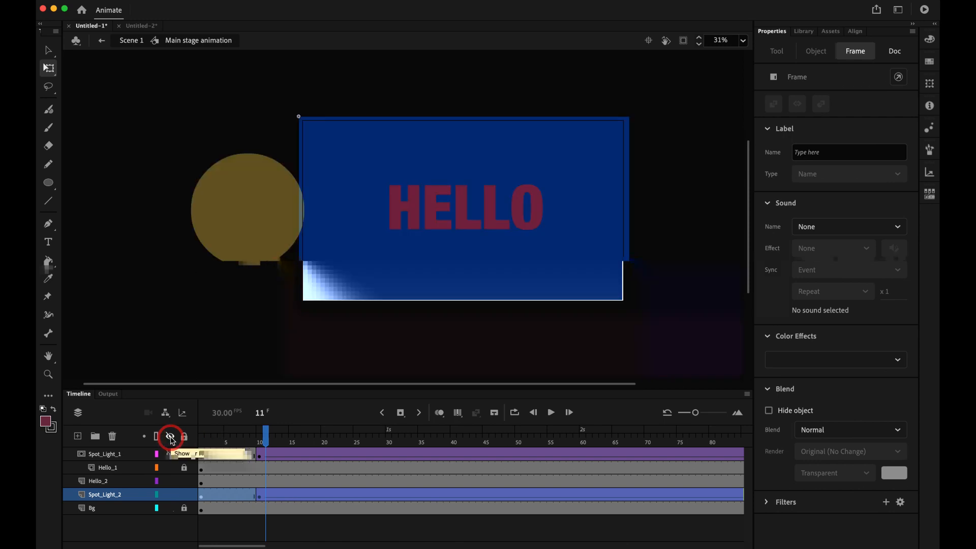
# Play the animation to check the translucent spotlight passing behind the HELLO text.
pyautogui.press('super+2')
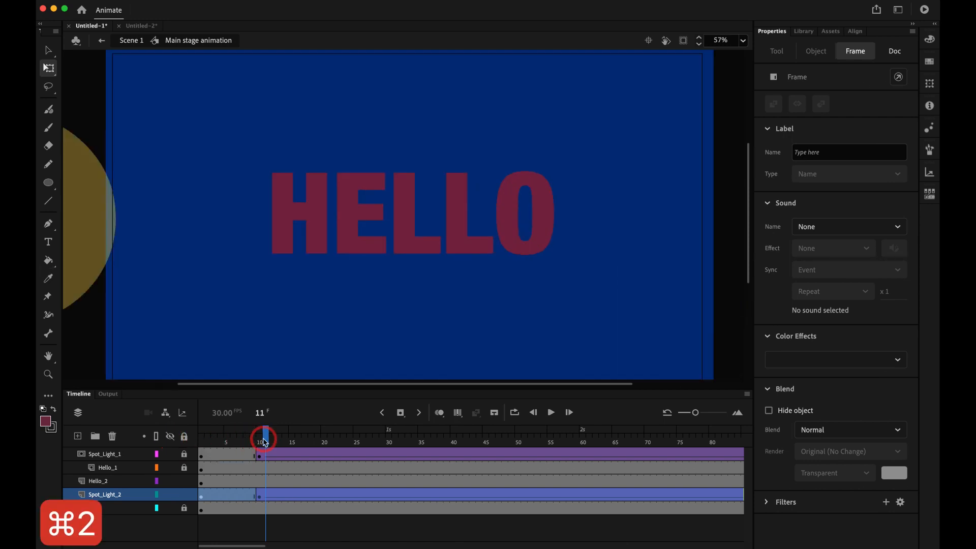
pyautogui.click(169, 436)
pyautogui.press('Return')
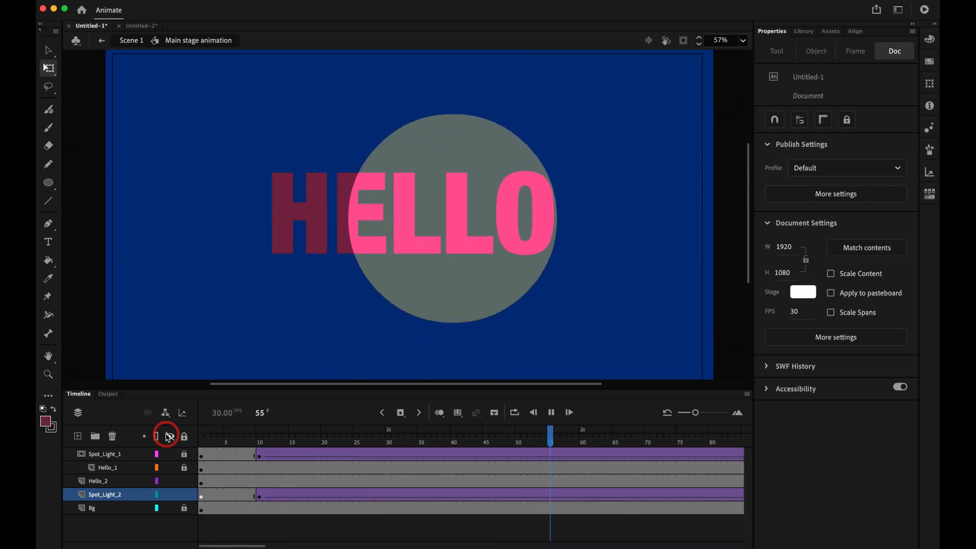
pyautogui.press('Return')
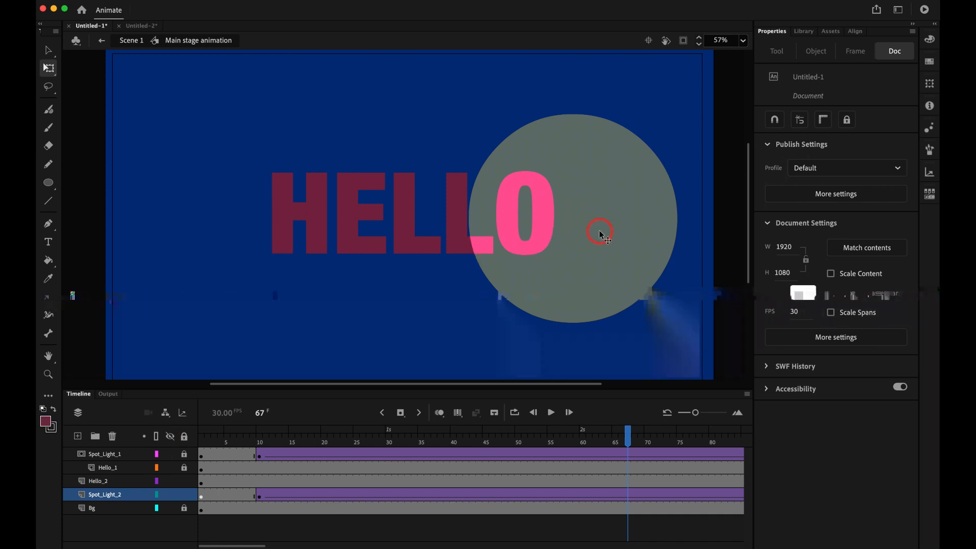
pyautogui.press('Return')
pyautogui.press('Return')
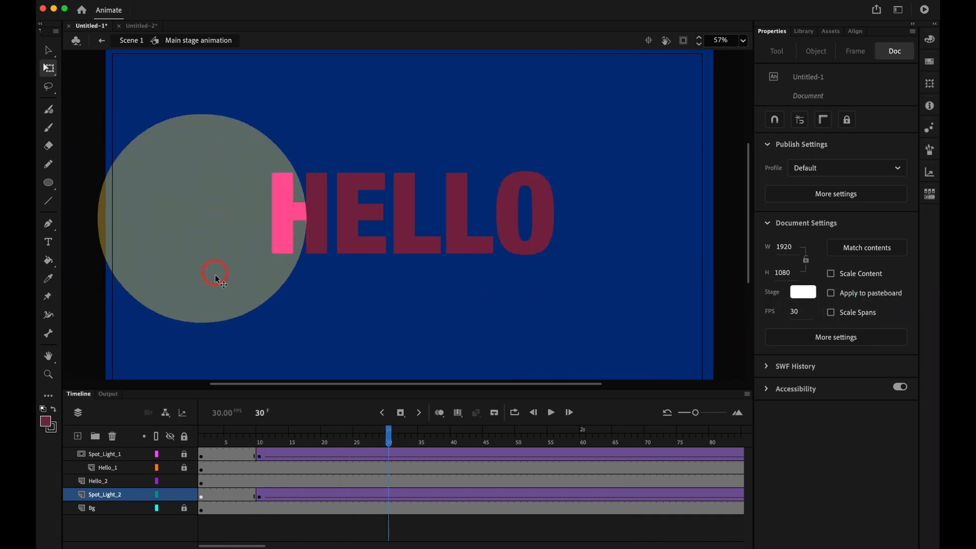
# At frame 10, open the Spot light symbol, recolour its circle's fill blue, and return to Main stage animation.
pyautogui.click(260, 450)
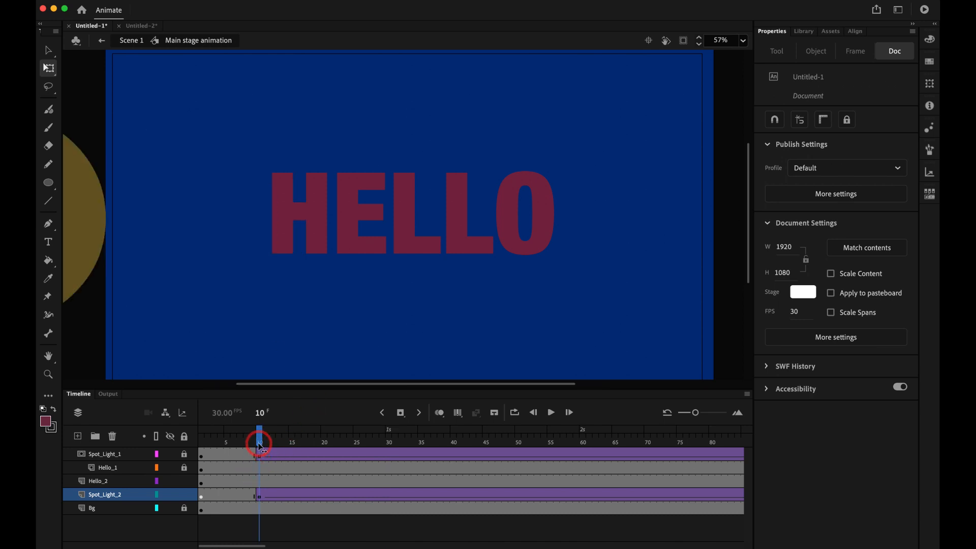
pyautogui.click(81, 267)
pyautogui.doubleClick(81, 267)
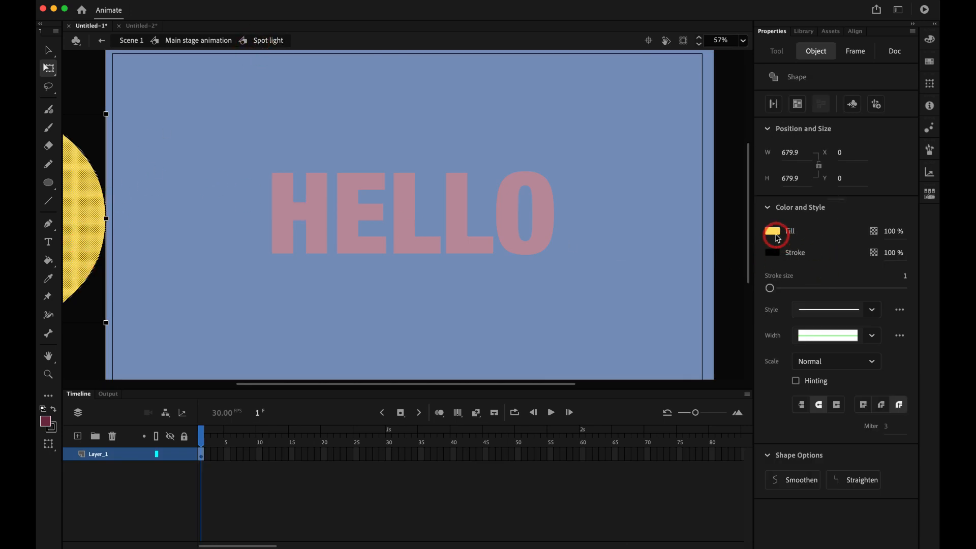
pyautogui.click(774, 231)
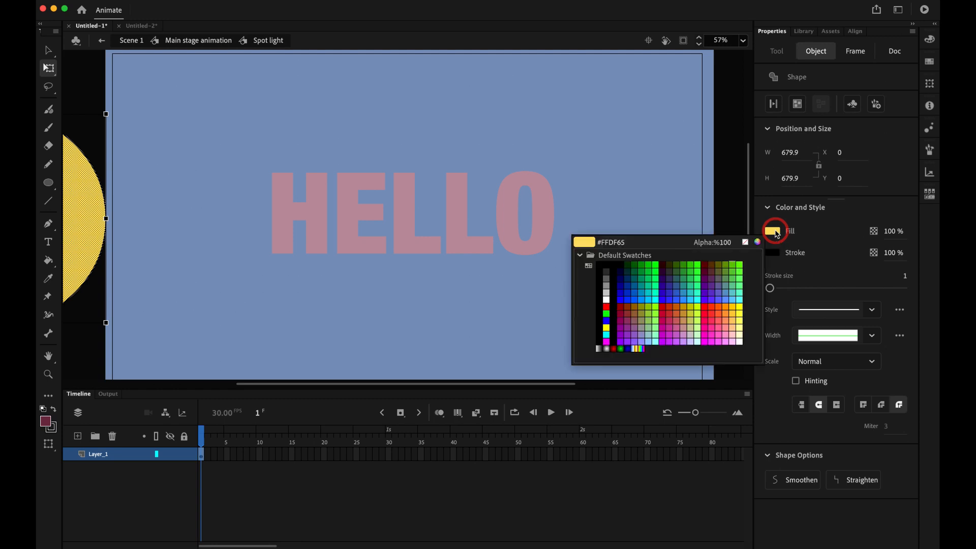
pyautogui.click(686, 297)
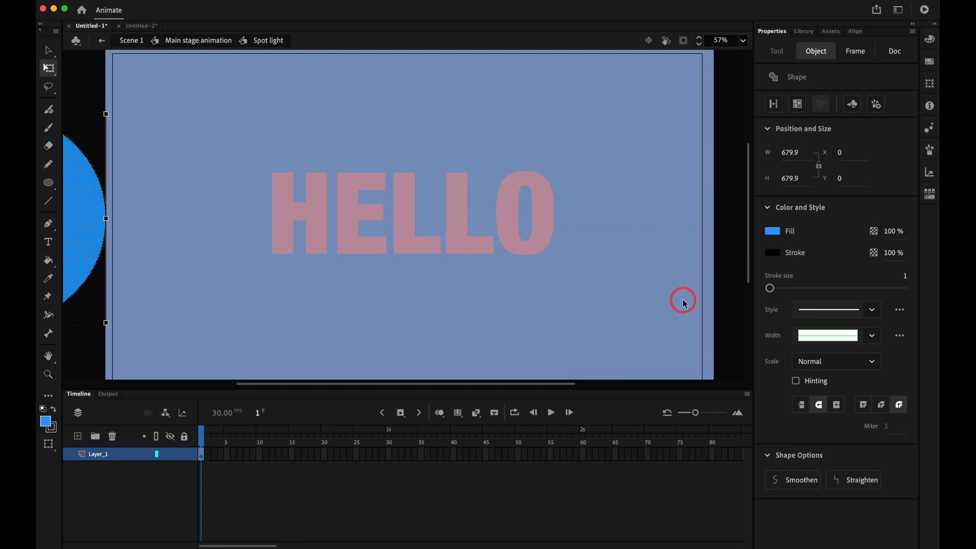
pyautogui.click(605, 290)
pyautogui.doubleClick(251, 294)
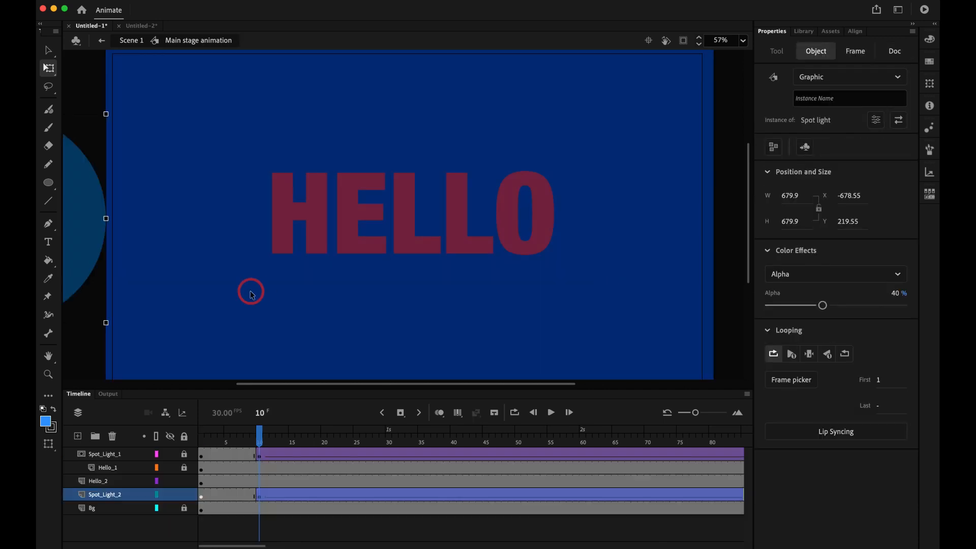
# Play the animation from the start to check the blue spotlight passing behind the HELLO text.
pyautogui.moveTo(243, 440); pyautogui.dragTo(155, 440)
pyautogui.press('Return')
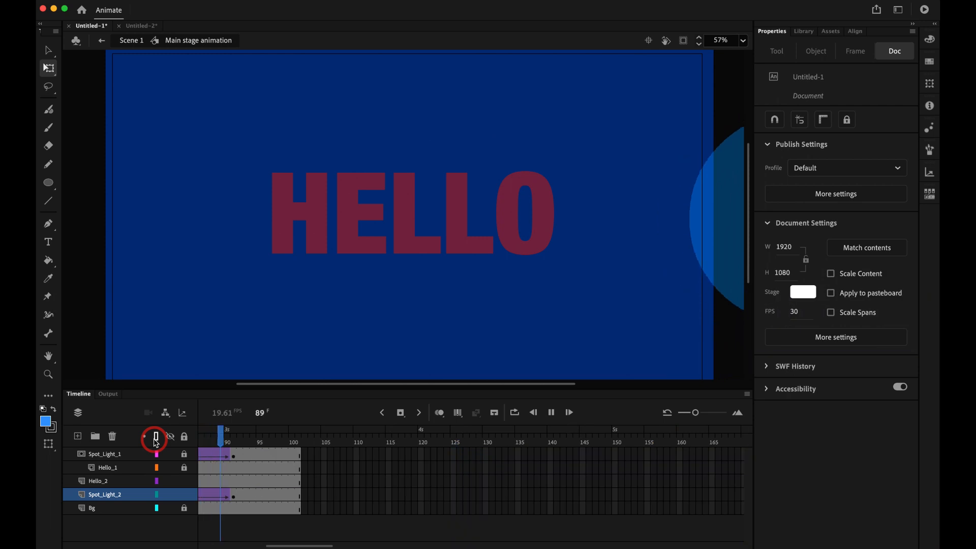
pyautogui.press('Return')
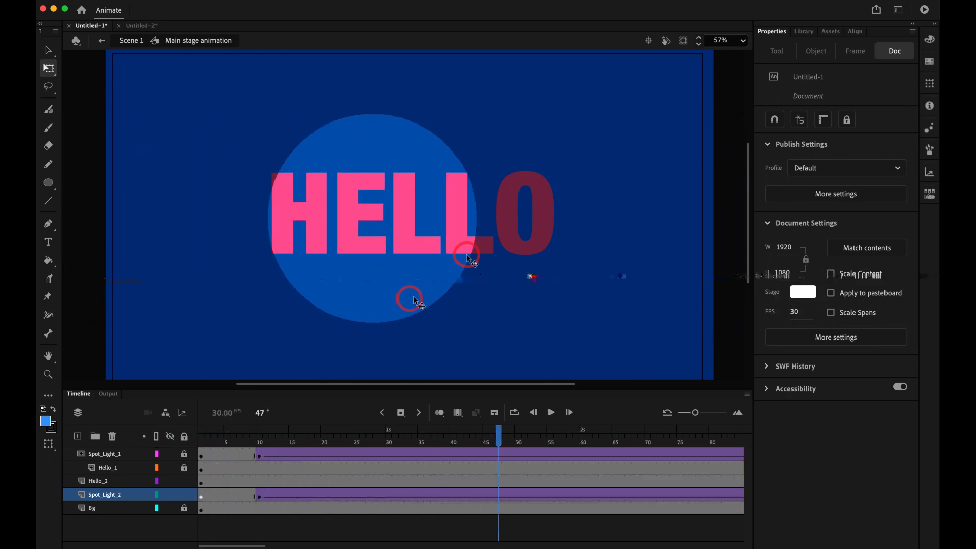
pyautogui.press('Return')
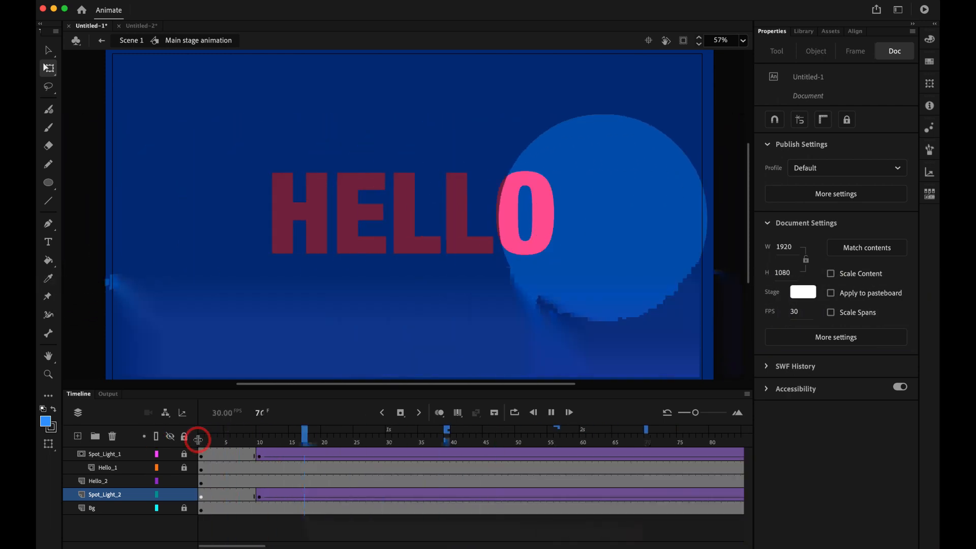
pyautogui.press('Return')
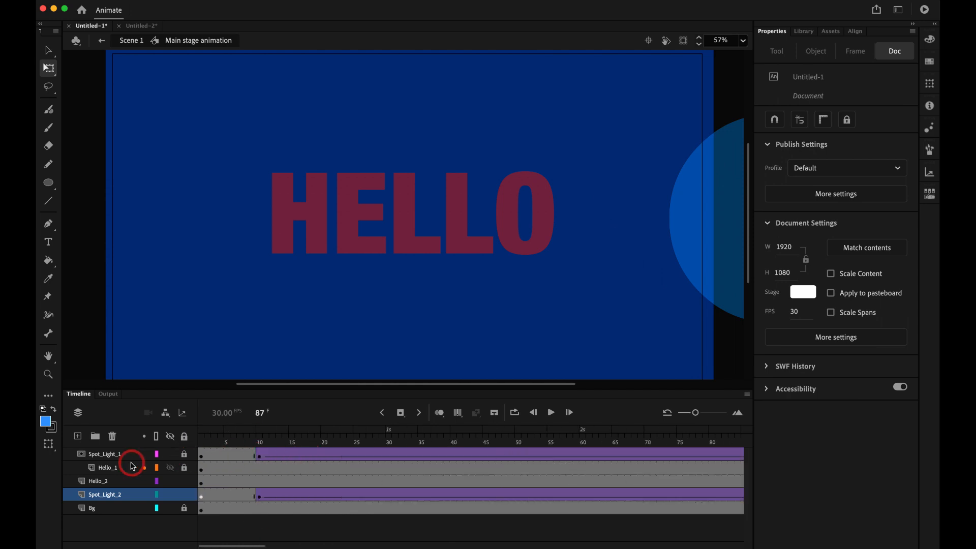
# Add two layers above Spot_Light_1 and duplicate the Spot_Light_1 and Hello_1 frames into them.
pyautogui.click(93, 454)
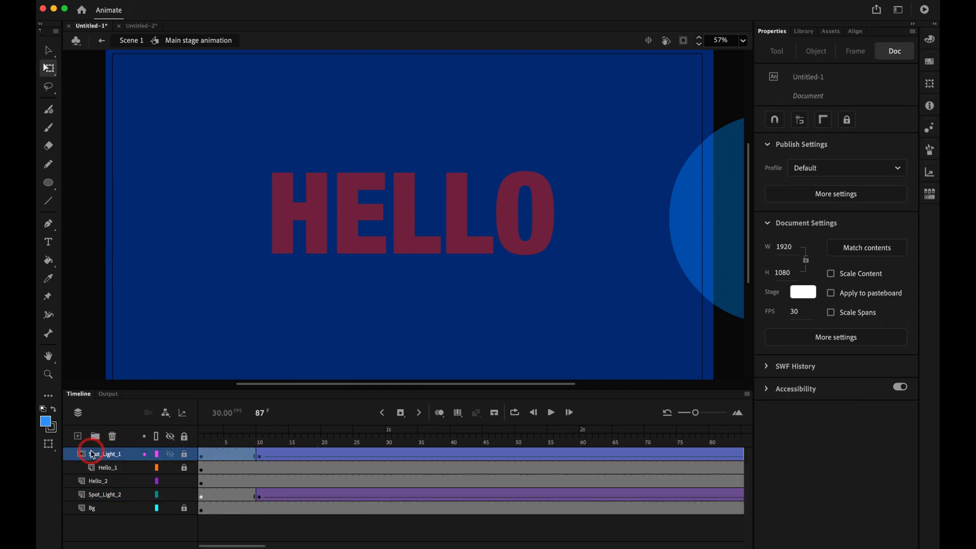
pyautogui.click(77, 438)
pyautogui.click(76, 438)
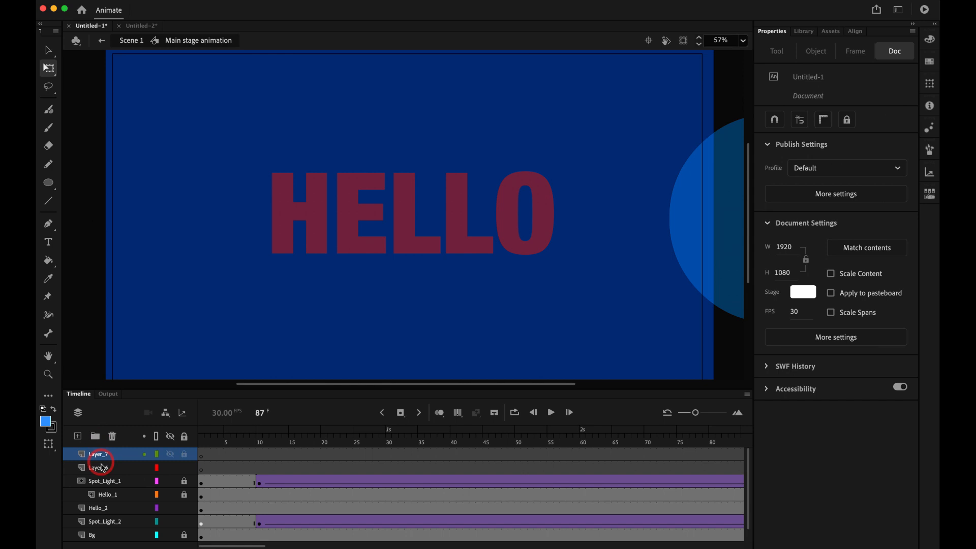
pyautogui.click(107, 482)
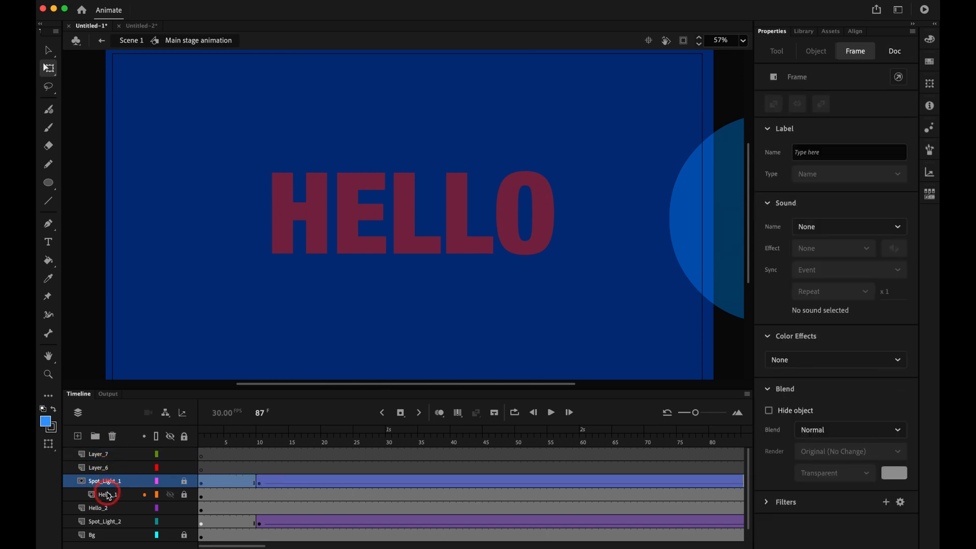
pyautogui.keyDown('shift'); pyautogui.click(108, 496); pyautogui.keyUp('shift')
pyautogui.moveTo(224, 489); pyautogui.dragTo(198, 457)
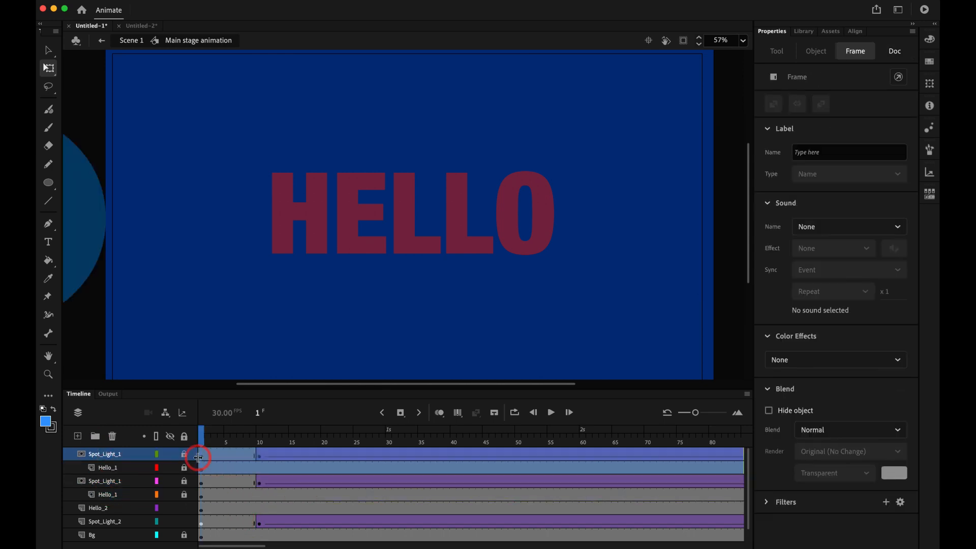
# Rename the Hello_1 layer under the lower Spot_Light_1 mask as Hello_1_Shadow.
pyautogui.doubleClick(114, 496)
pyautogui.click(131, 494)
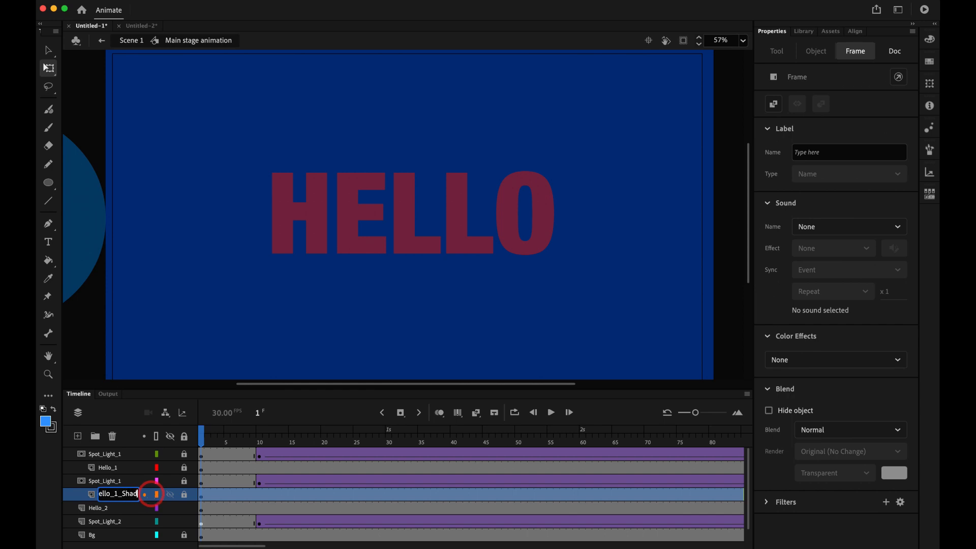
pyautogui.write('_Shadow')
pyautogui.press('Return')
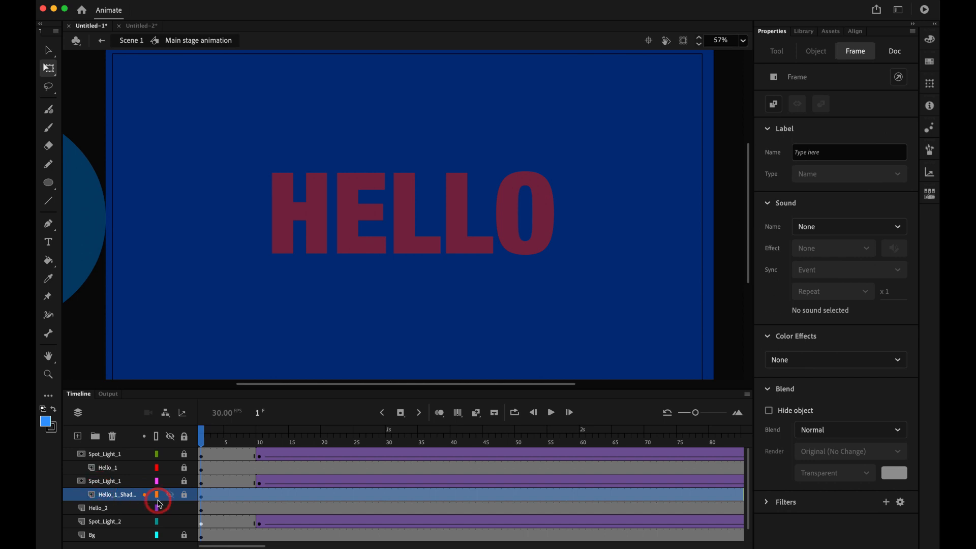
# Unlock the masked Hello_1_Shadow layer and nudge its text slightly down and to the left of the original.
pyautogui.click(185, 494)
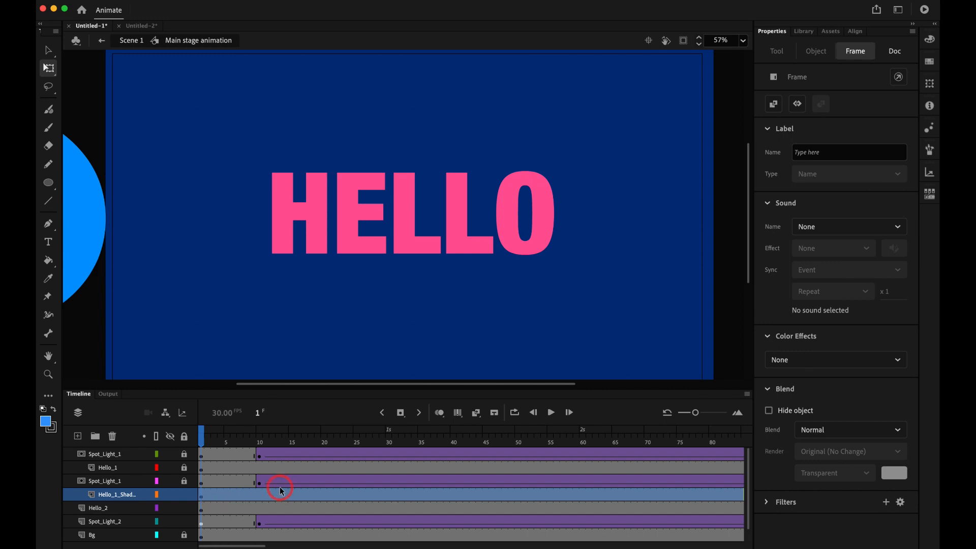
pyautogui.click(201, 498)
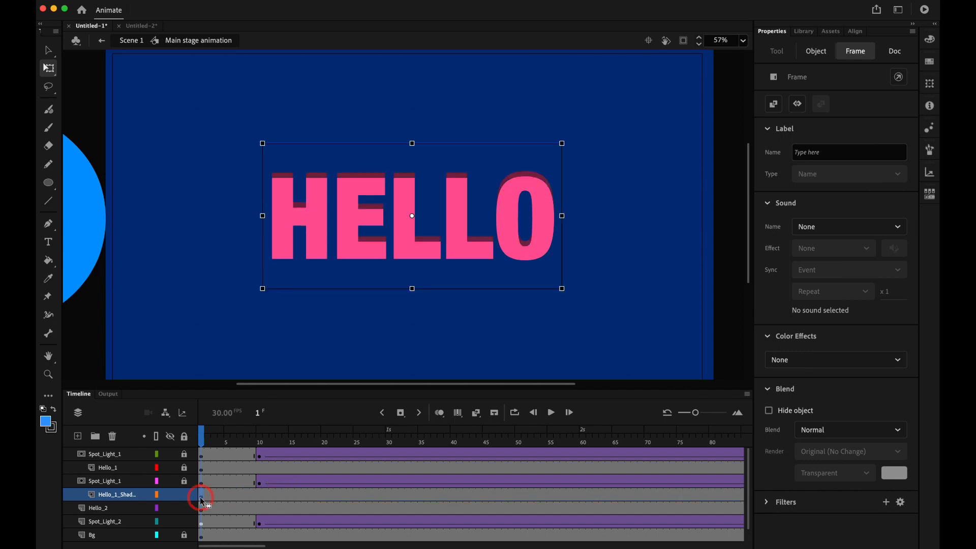
pyautogui.hotkey('shift', 'Left')
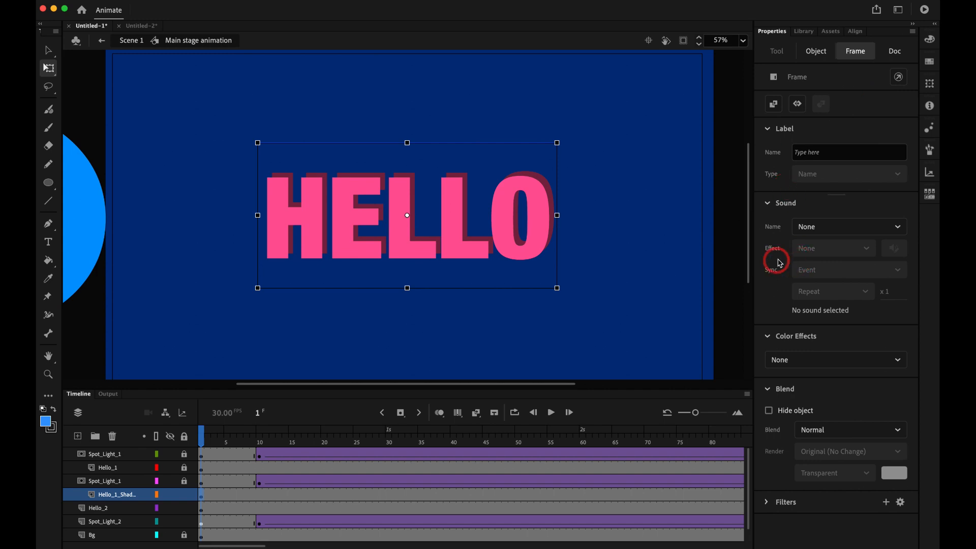
# Darken the masked shadow text's fill to #470F22 and lock its layer again.
pyautogui.click(930, 39)
pyautogui.moveTo(767, 132); pyautogui.dragTo(772, 154)
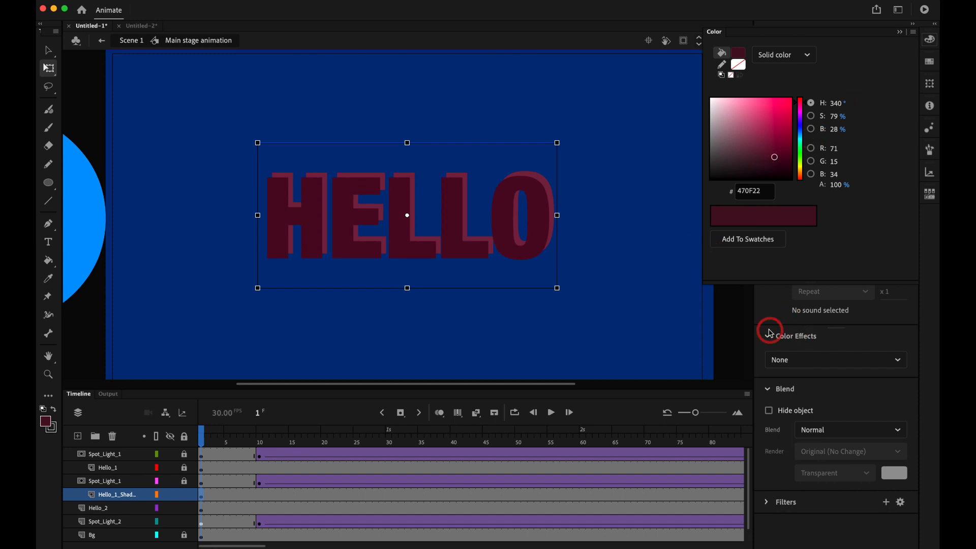
pyautogui.click(770, 312)
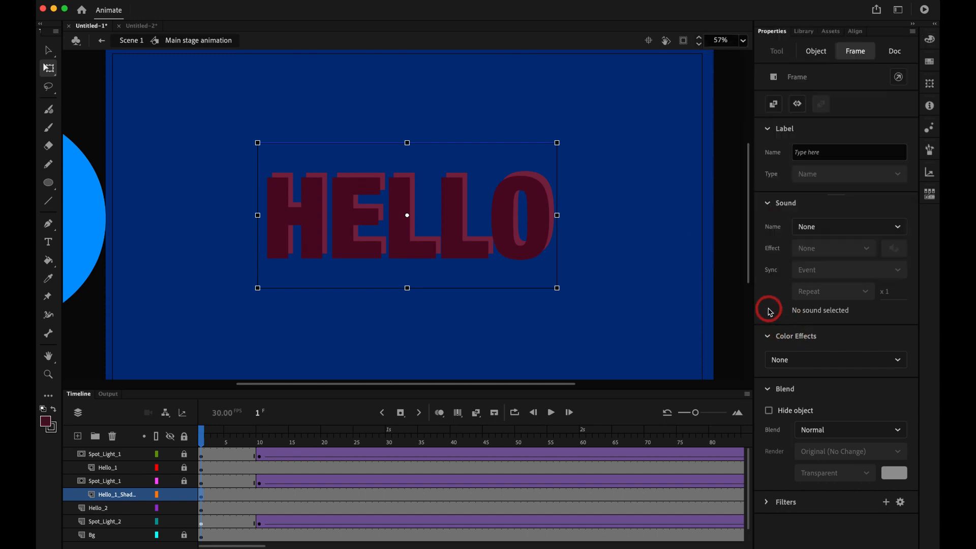
pyautogui.click(184, 495)
# Play the animation to check the dark shadow under the spotlit HELLO text.
pyautogui.click(193, 440)
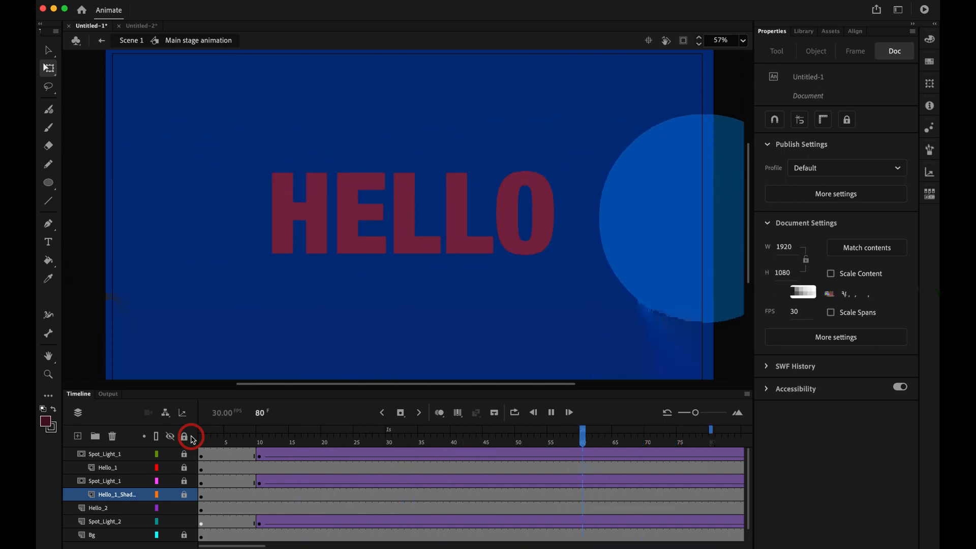
pyautogui.press('Return')
pyautogui.hscroll(-10, 297, 481)
# Add a layer above Hello_2 and copy the masked Hello_1_Shadow frames into it.
pyautogui.click(99, 509)
pyautogui.click(78, 436)
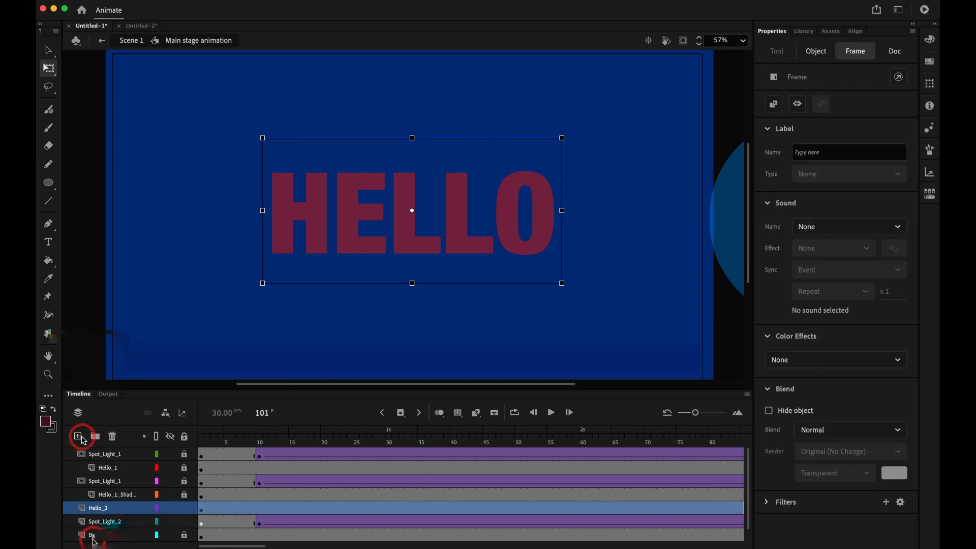
pyautogui.scroll(-2, 228, 490)
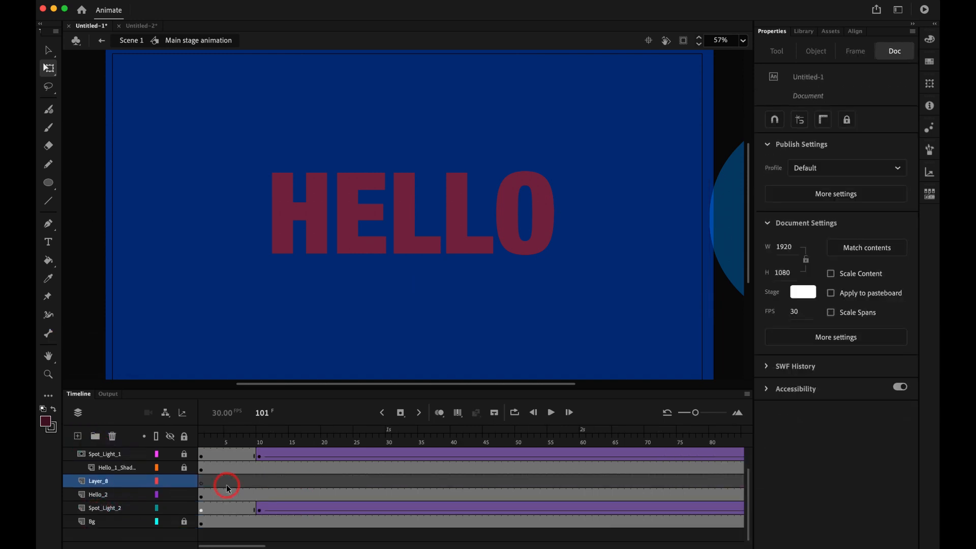
pyautogui.click(203, 471)
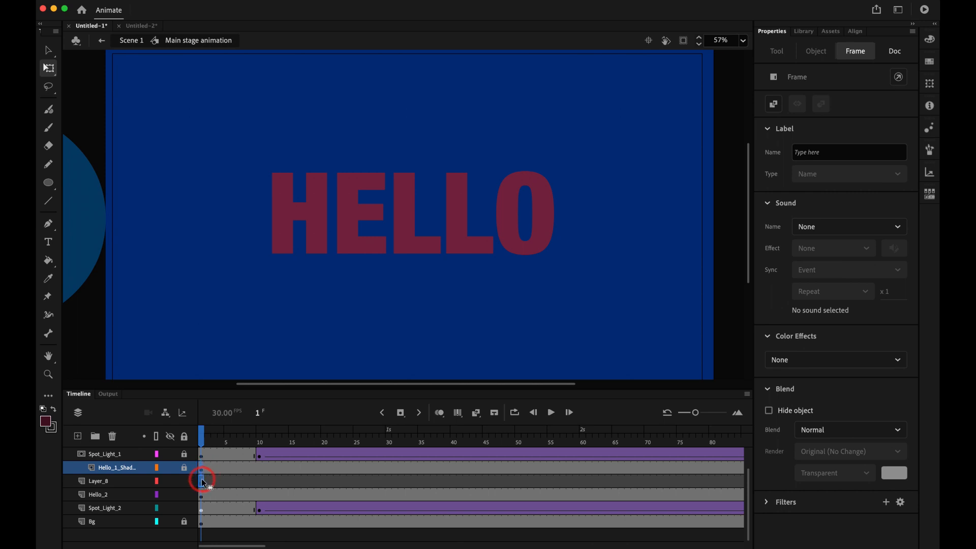
pyautogui.moveTo(202, 480); pyautogui.dragTo(202, 481)
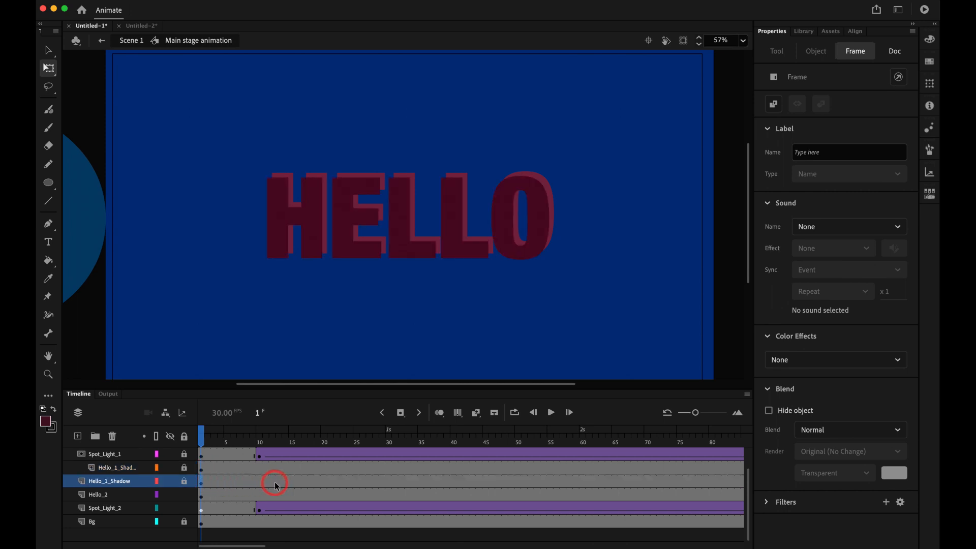
# Lighten the Hello_2 text's fill to #893A55 and rename its layer Hello_2_Shadow.
pyautogui.click(516, 254)
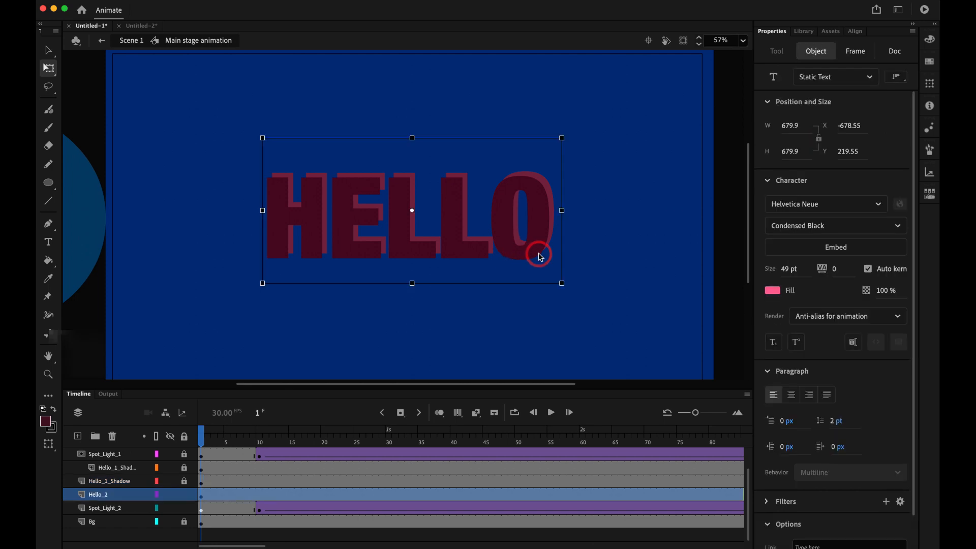
pyautogui.click(931, 41)
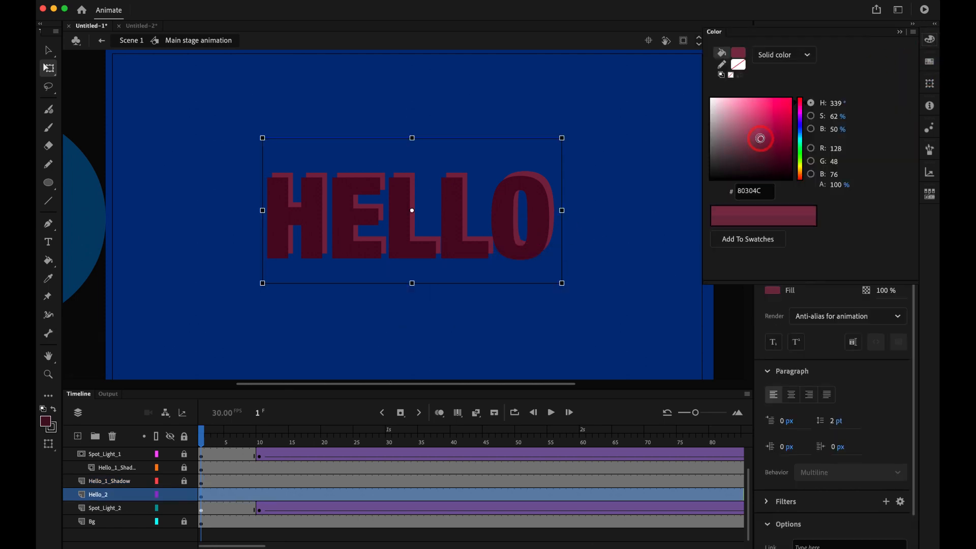
pyautogui.moveTo(757, 134); pyautogui.dragTo(757, 136)
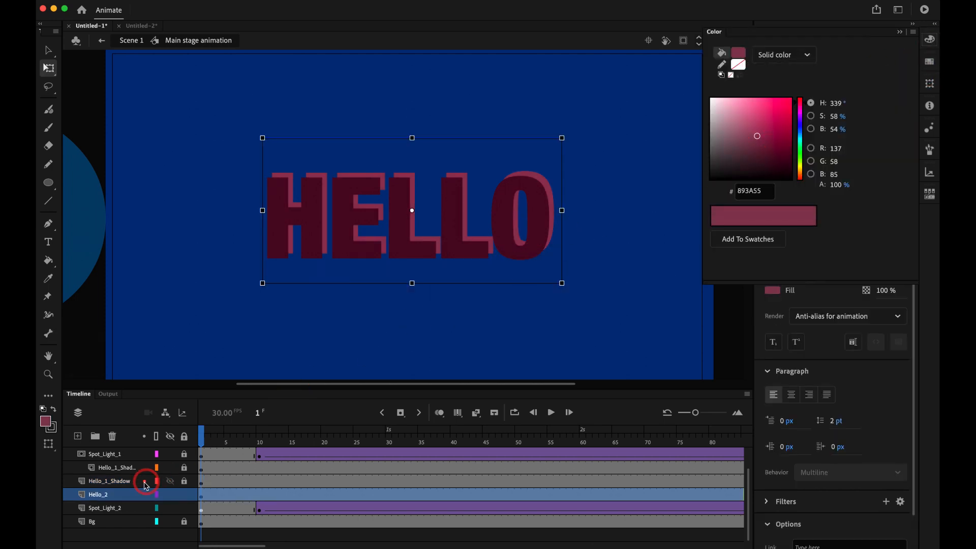
pyautogui.click(144, 496)
pyautogui.doubleClick(143, 496)
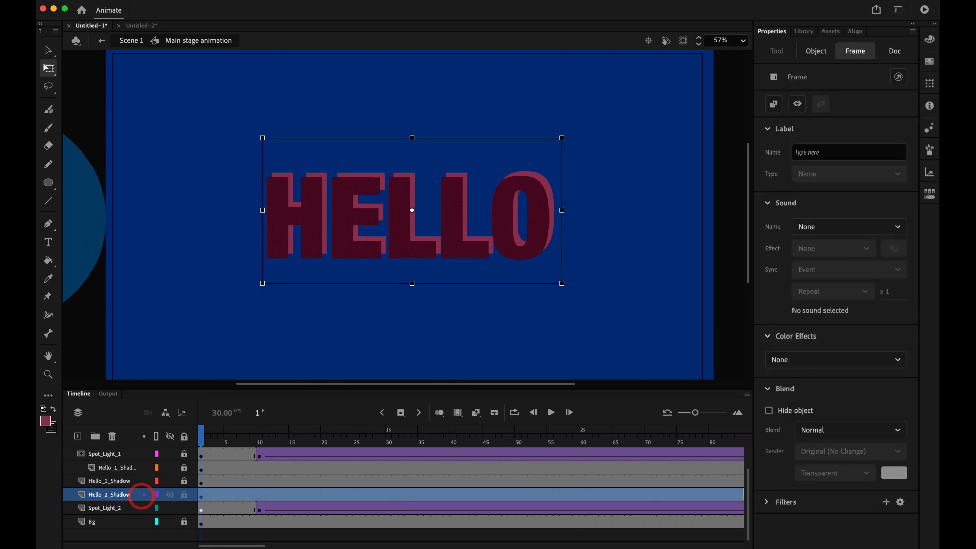
# Unlock all layers and hide both Spot_Light_1 masks together with their masked text layers.
pyautogui.click(184, 437)
pyautogui.scroll(2, 178, 474)
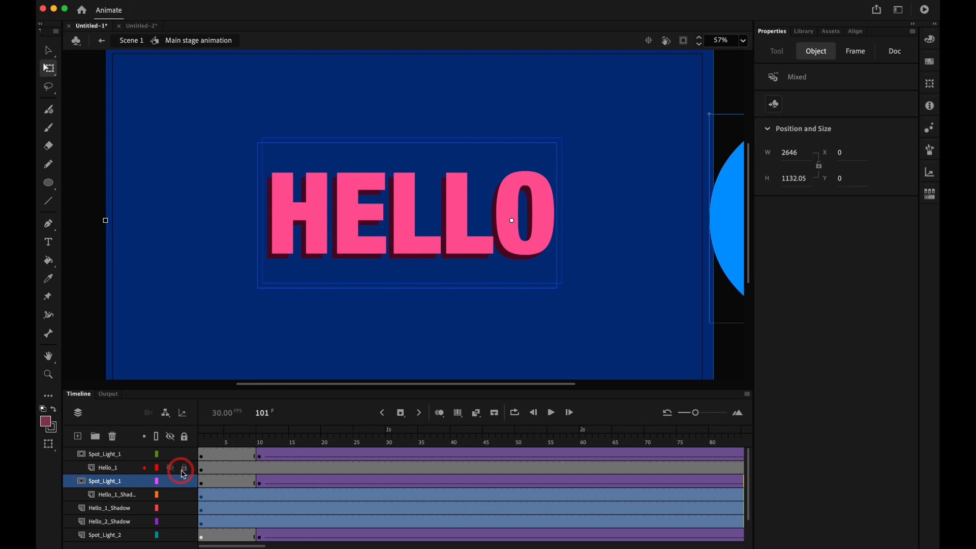
pyautogui.moveTo(171, 454); pyautogui.dragTo(173, 489)
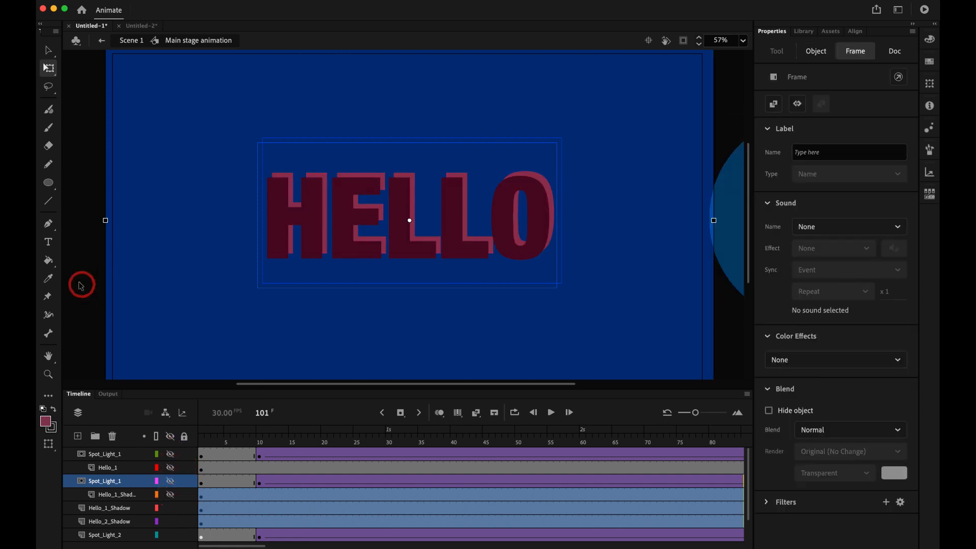
# Try moving the unmasked Hello_1_Shadow text further down, and undo the move.
pyautogui.click(273, 275)
pyautogui.click(295, 223)
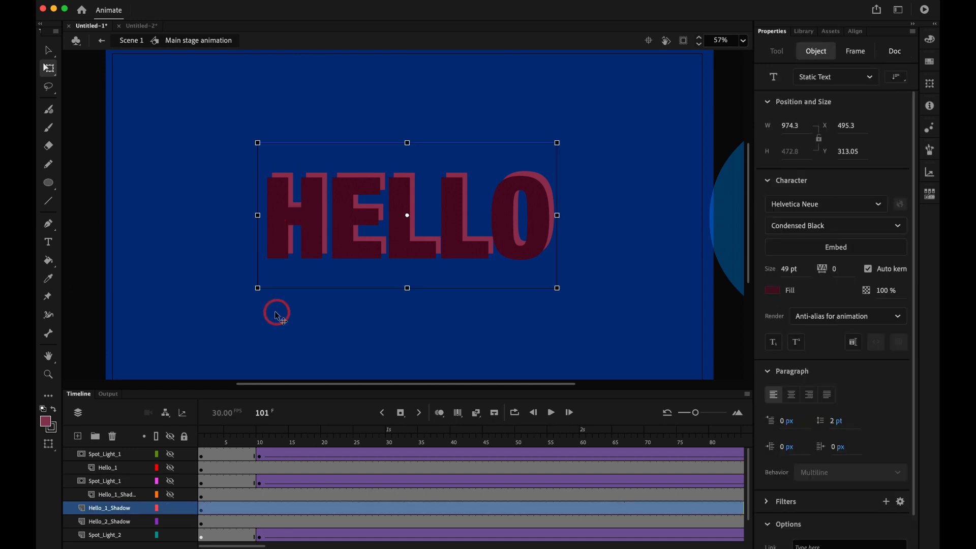
pyautogui.moveTo(307, 222); pyautogui.dragTo(308, 229)
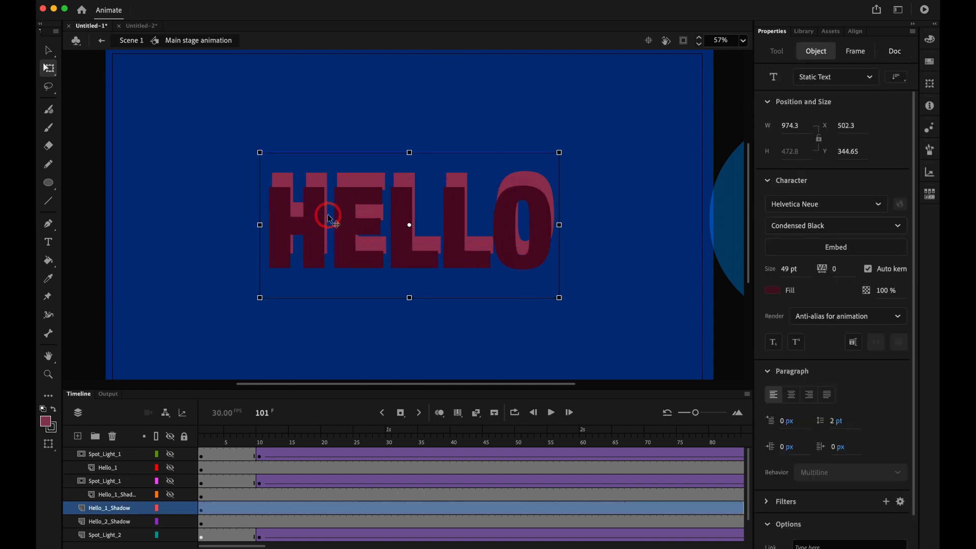
pyautogui.press('super+z')
# Move the unmasked Hello_1_Shadow layer below Hello_2_Shadow in the layer stack.
pyautogui.click(138, 509)
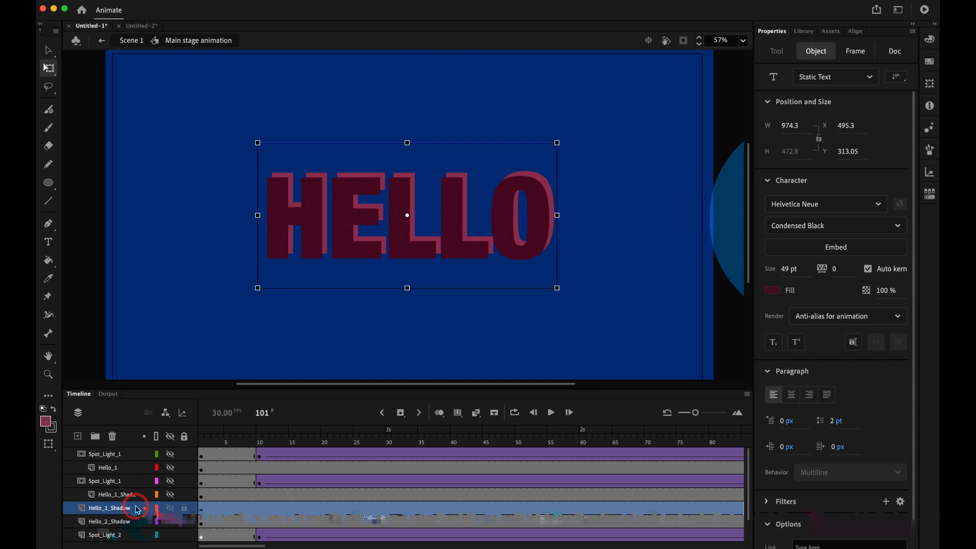
pyautogui.moveTo(122, 513); pyautogui.dragTo(122, 523)
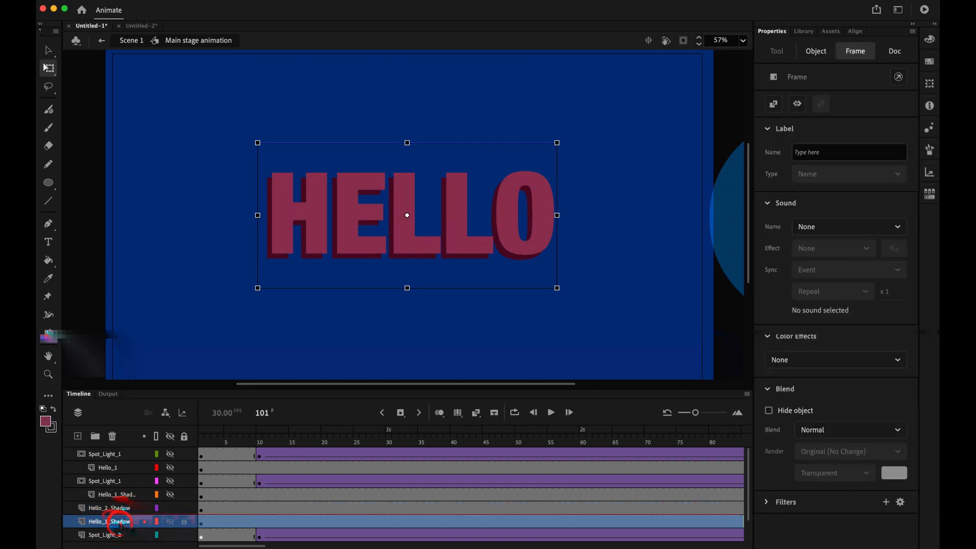
# Rename the Hello_2_Shadow layer as Hello_2_dark.
pyautogui.doubleClick(149, 509)
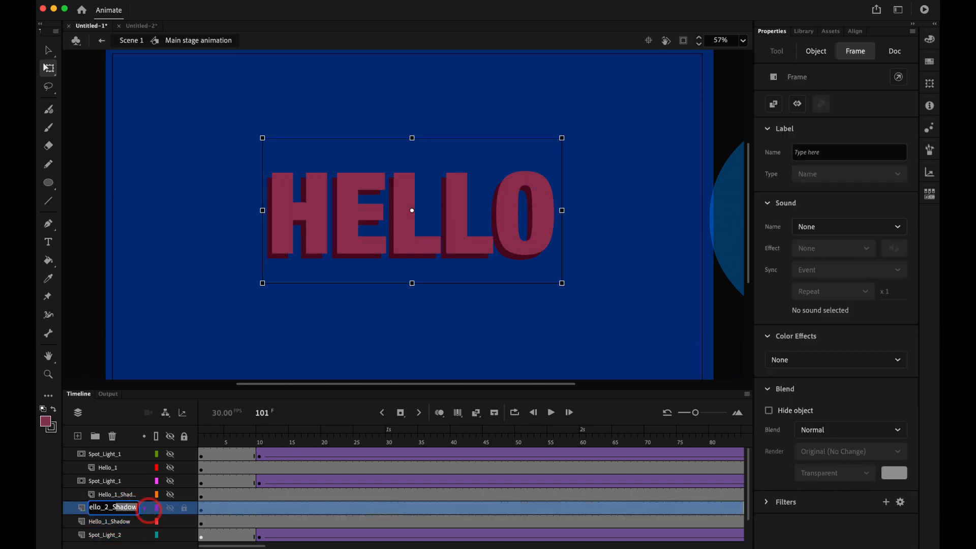
pyautogui.write('Hello_2_da')
pyautogui.write('rk')
# Lock all layers and make every hidden mask and text layer visible again.
pyautogui.click(184, 436)
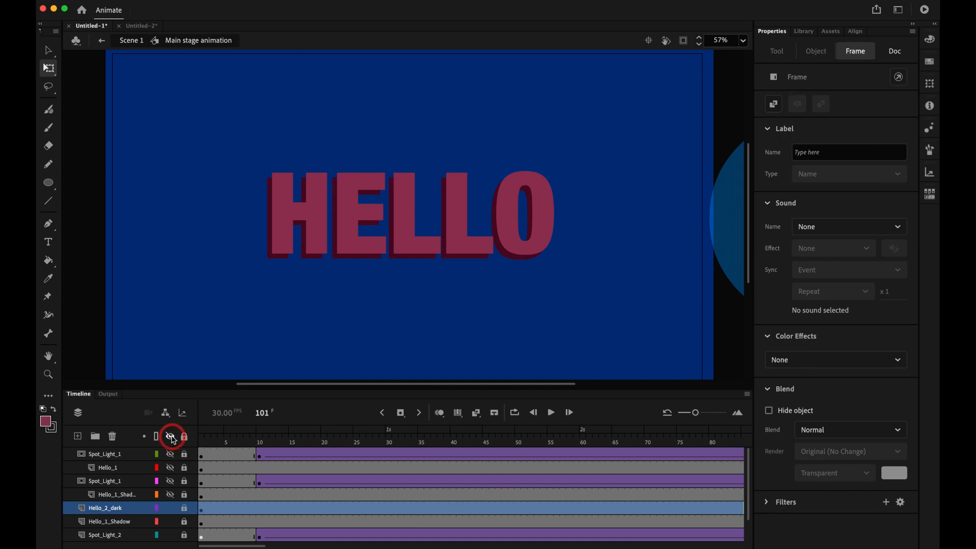
pyautogui.click(171, 437)
pyautogui.click(171, 437)
pyautogui.moveTo(214, 436); pyautogui.dragTo(184, 437)
# Play the timeline to preview the spotlight sweeping across the layered HELLO text.
pyautogui.press('Return')
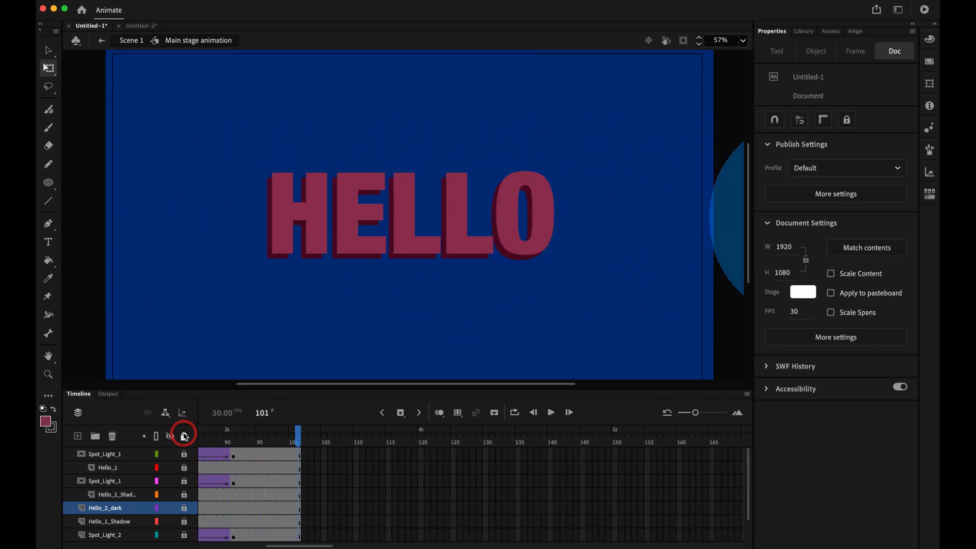
pyautogui.press('Return')
pyautogui.press('Return')
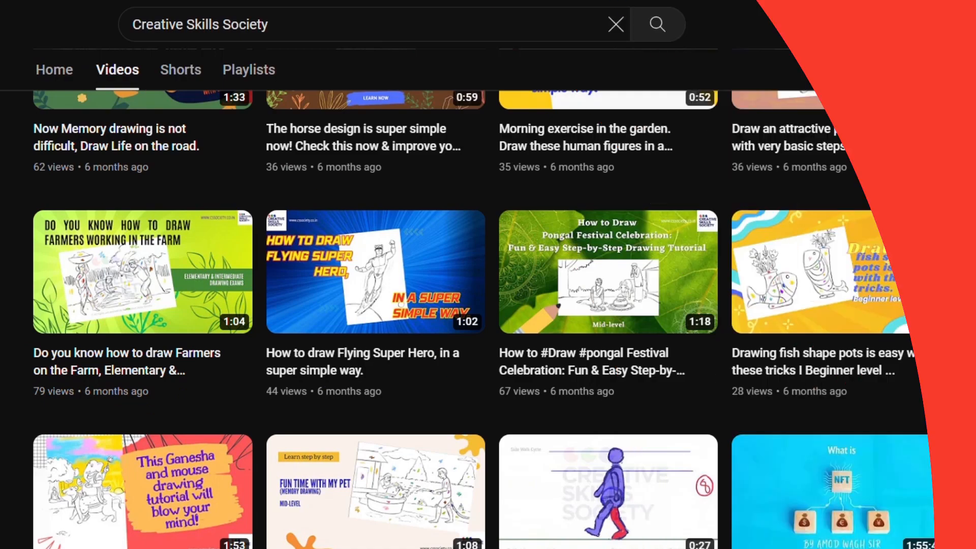
pyautogui.scroll(15, 488, 305)
pyautogui.scroll(20, 488, 305)
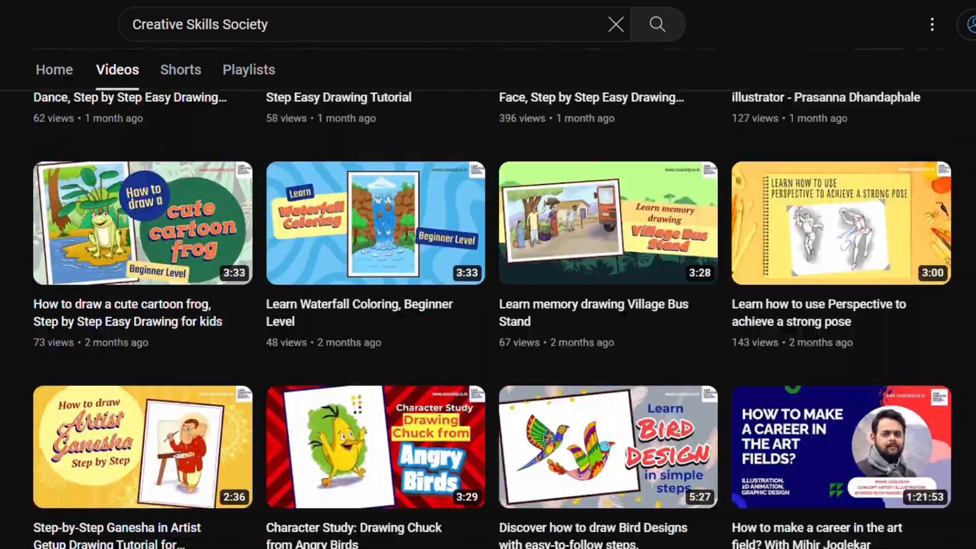
pyautogui.scroll(20, 488, 305)
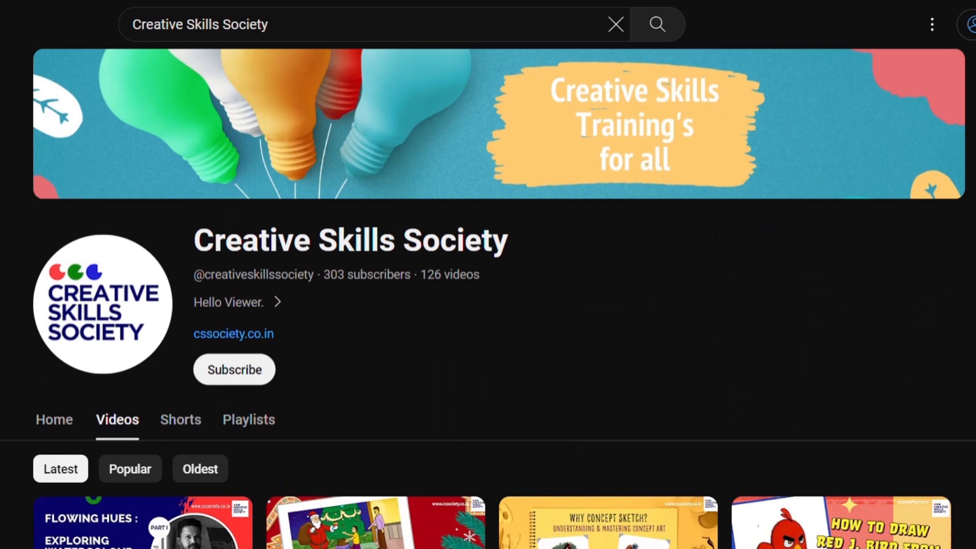